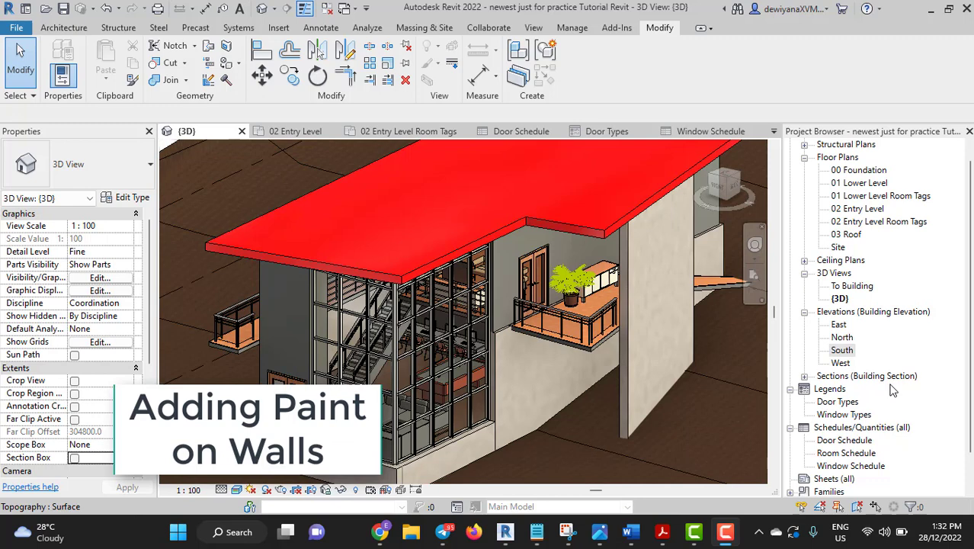
# Step: Orbit and zoom the 3D view, then switch on Section Box so it encloses the whole building
pyautogui.scroll(-1, 566, 318)
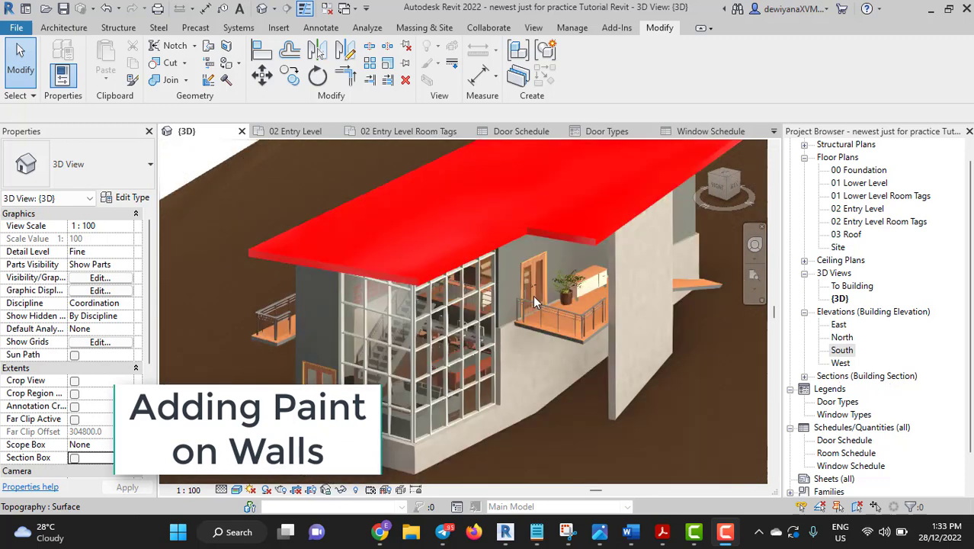
pyautogui.scroll(-1, 565, 319)
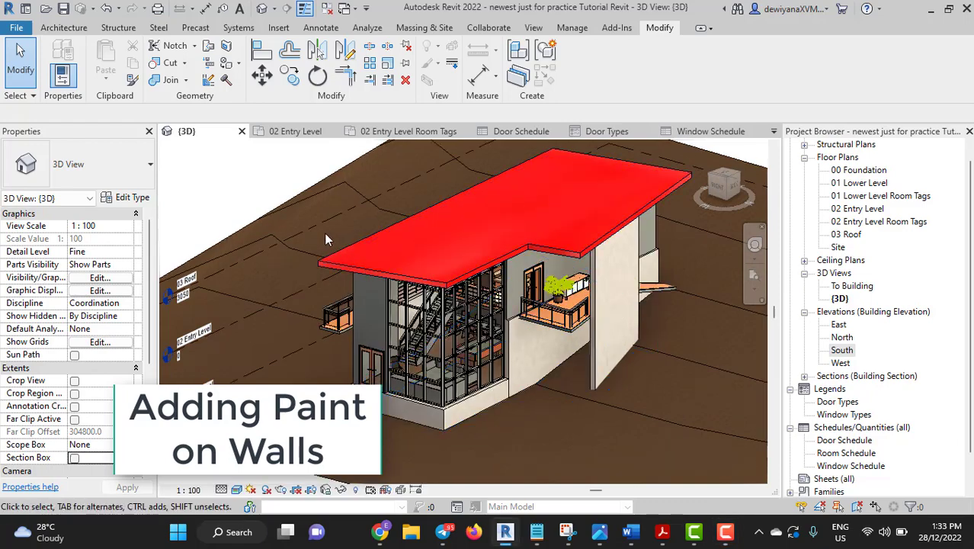
pyautogui.moveTo(457, 204)
pyautogui.keyDown('shift'); pyautogui.mouseDown(button='middle')
pyautogui.moveTo(522, 205)
pyautogui.moveTo(596, 294)
pyautogui.mouseUp(button='middle'); pyautogui.keyUp('shift')
pyautogui.scroll(2, 521, 202)
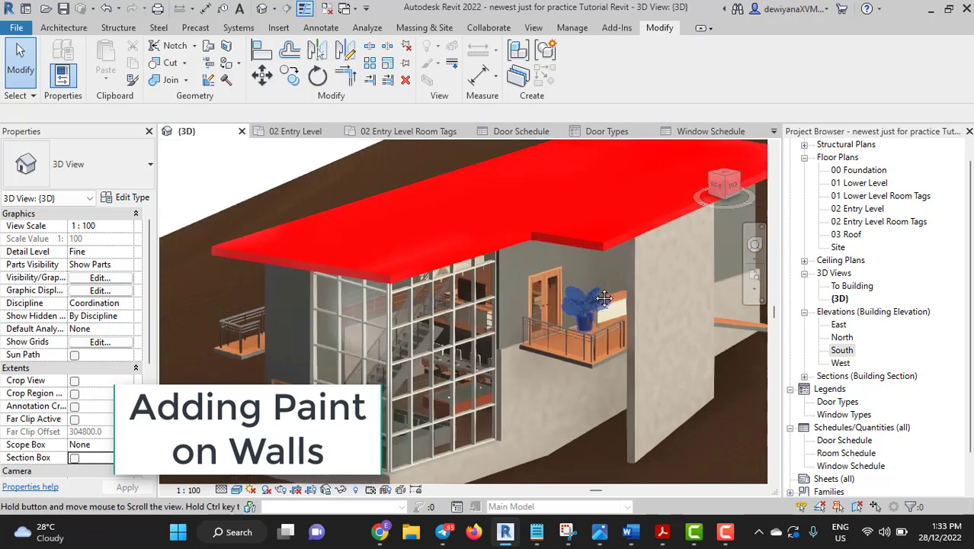
pyautogui.scroll(-3, 596, 294)
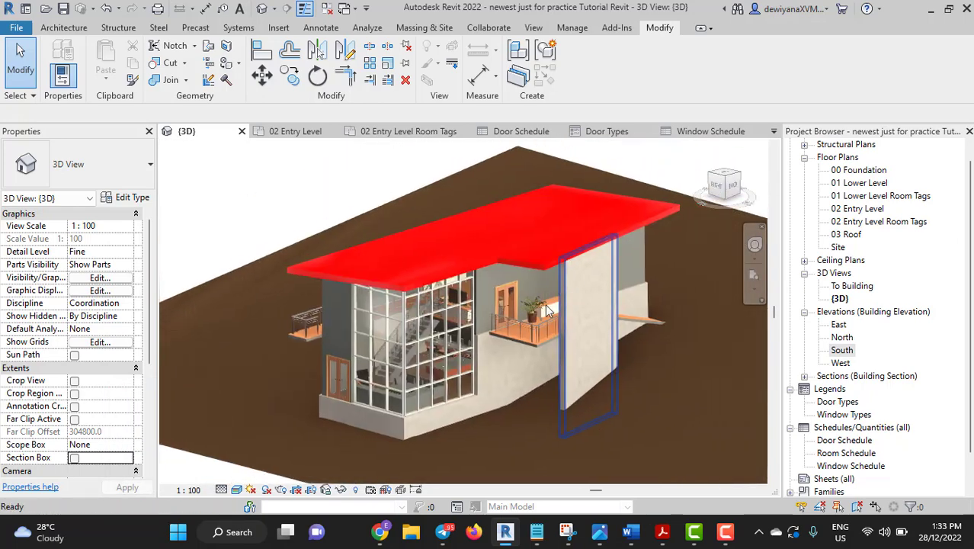
pyautogui.click(74, 458)
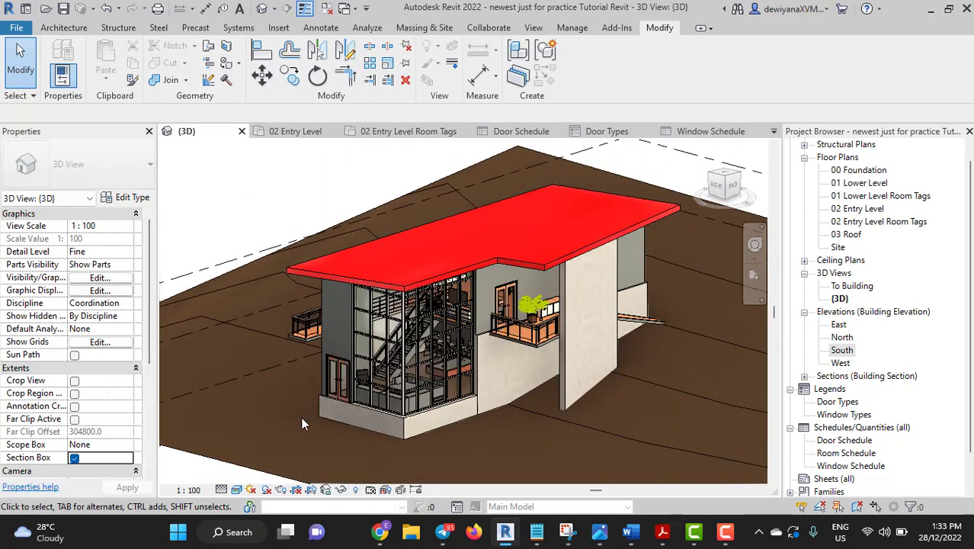
pyautogui.scroll(-3, 305, 415)
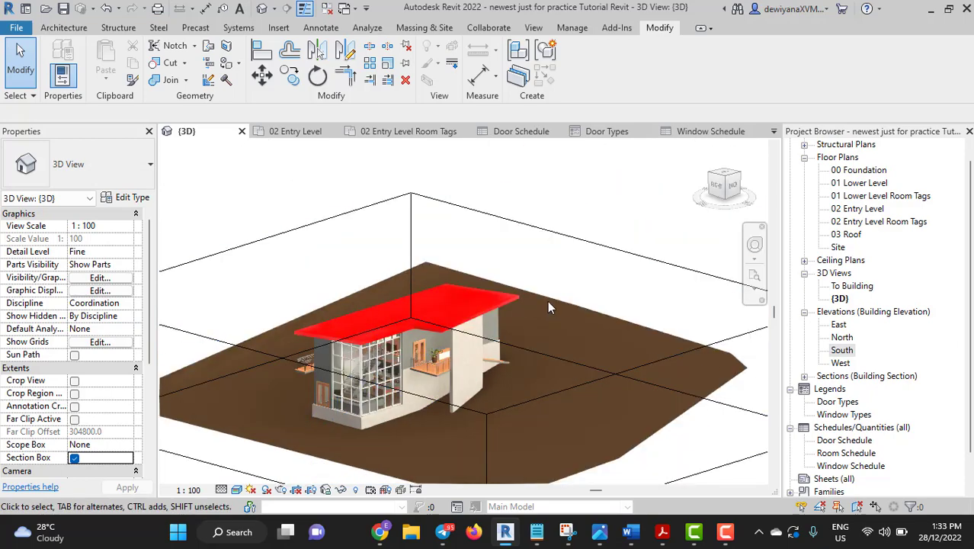
# Step: Select the section box and drag its top grip down below the roof
pyautogui.click(601, 256)
pyautogui.scroll(3, 288, 339)
pyautogui.scroll(3, 626, 362)
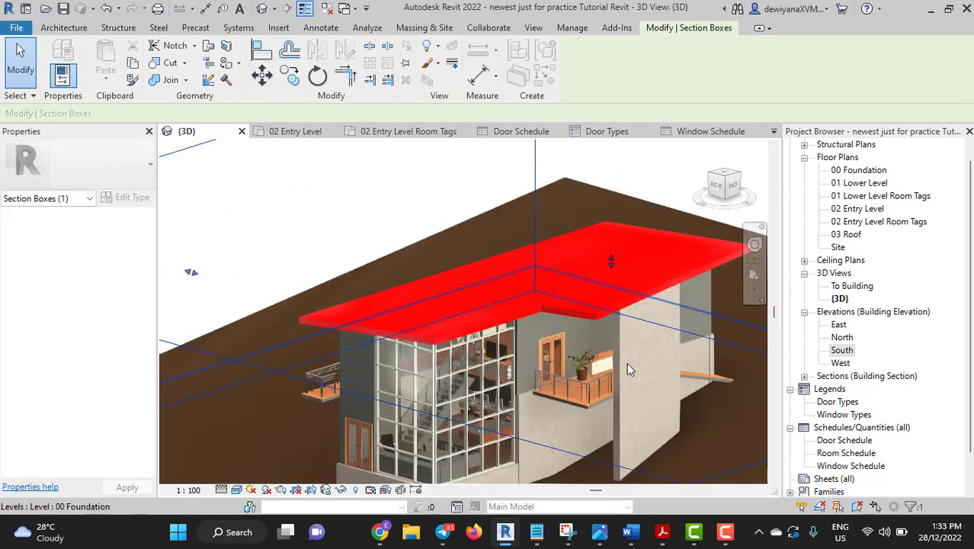
pyautogui.moveTo(611, 262); pyautogui.dragTo(615, 308)
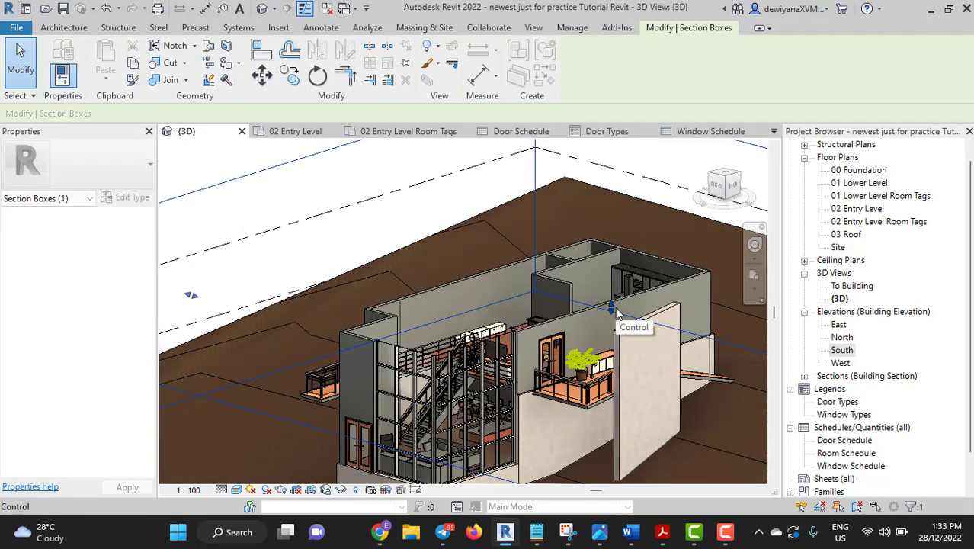
pyautogui.keyDown('shift'); pyautogui.moveTo(583, 347); pyautogui.dragTo(522, 299, button='middle'); pyautogui.keyUp('shift')
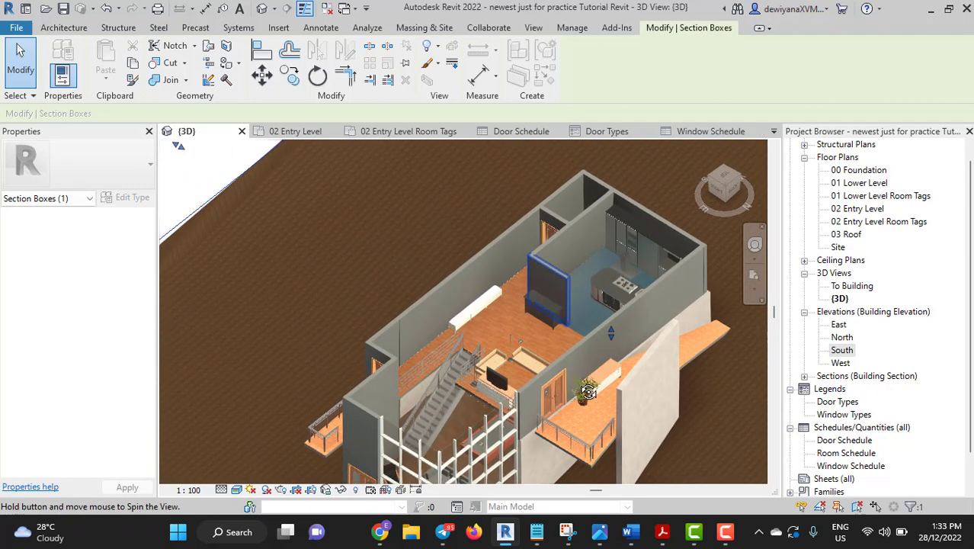
# Step: Orbit and zoom down into the exposed entry-level rooms, checking the long interior wall
pyautogui.scroll(5, 522, 299)
pyautogui.scroll(-2, 522, 303)
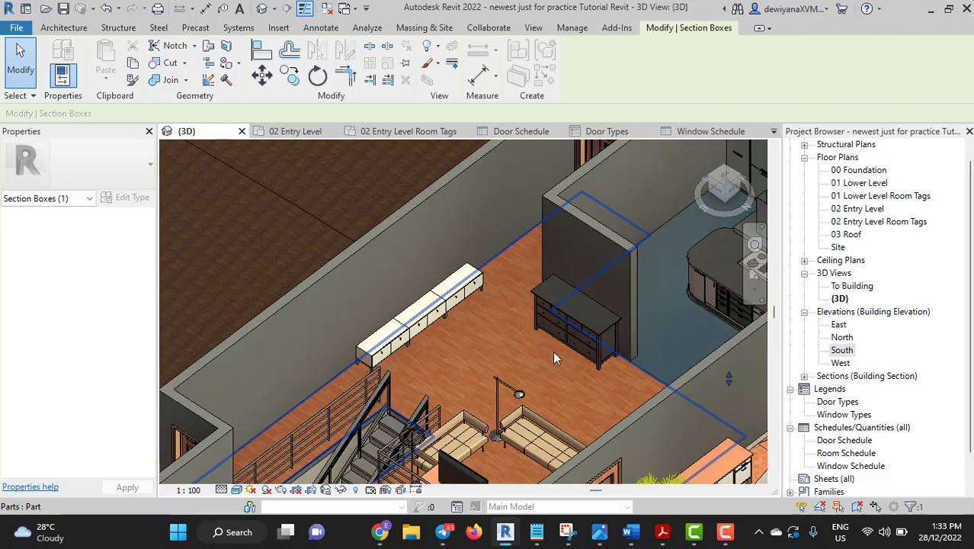
pyautogui.moveTo(552, 350)
pyautogui.keyDown('shift'); pyautogui.mouseDown(button='middle')
pyautogui.moveTo(474, 368)
pyautogui.moveTo(492, 344)
pyautogui.moveTo(467, 334)
pyautogui.mouseUp(button='middle'); pyautogui.keyUp('shift')
pyautogui.scroll(-2, 474, 367)
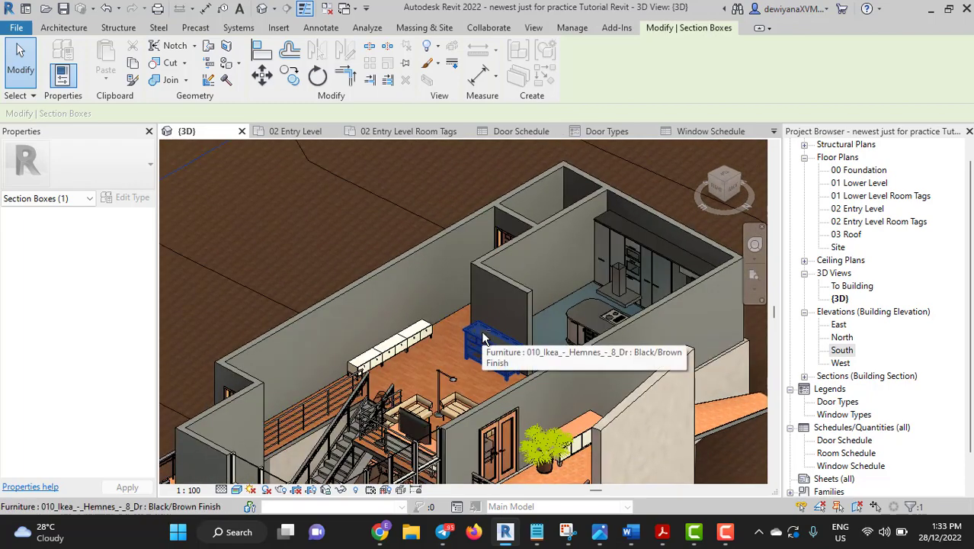
pyautogui.click(396, 260)
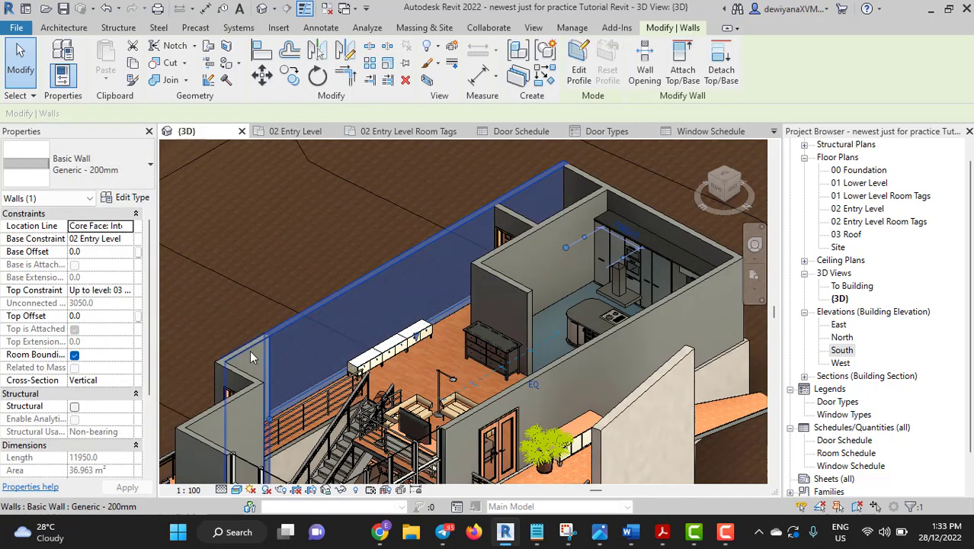
pyautogui.click(281, 242)
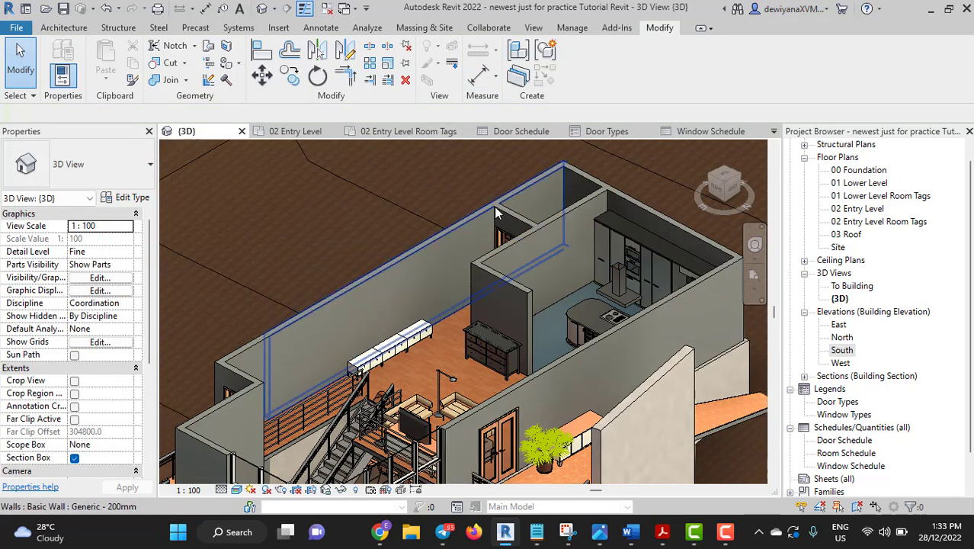
# Step: Launch Paint from the Geometry panel and browse the Material Browser's project materials list
pyautogui.click(239, 64)
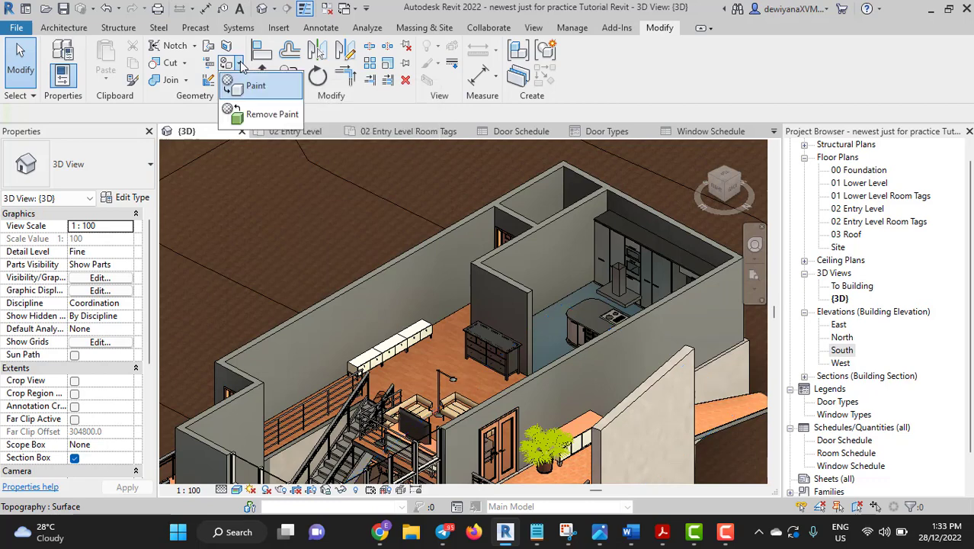
pyautogui.click(254, 86)
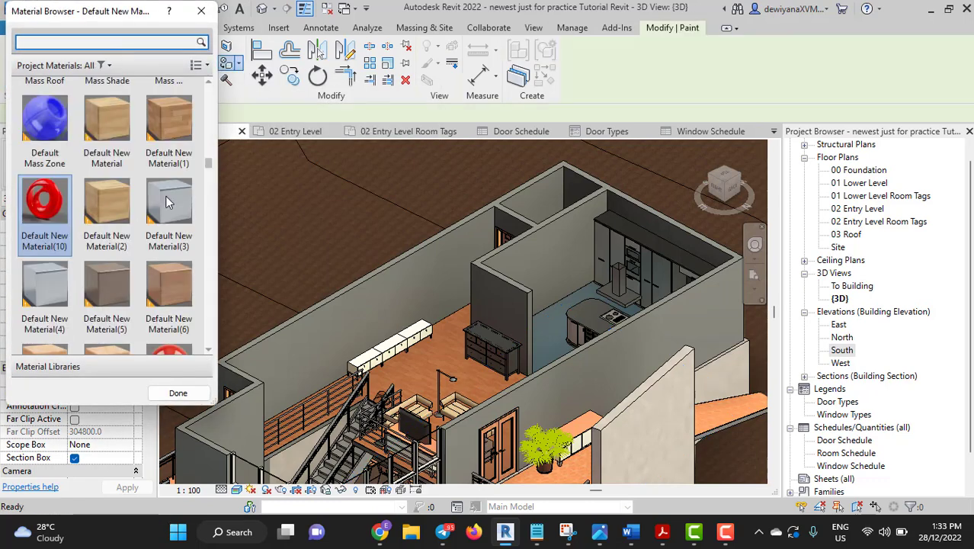
pyautogui.scroll(5, 137, 202)
pyautogui.scroll(3, 107, 198)
pyautogui.scroll(3, 115, 186)
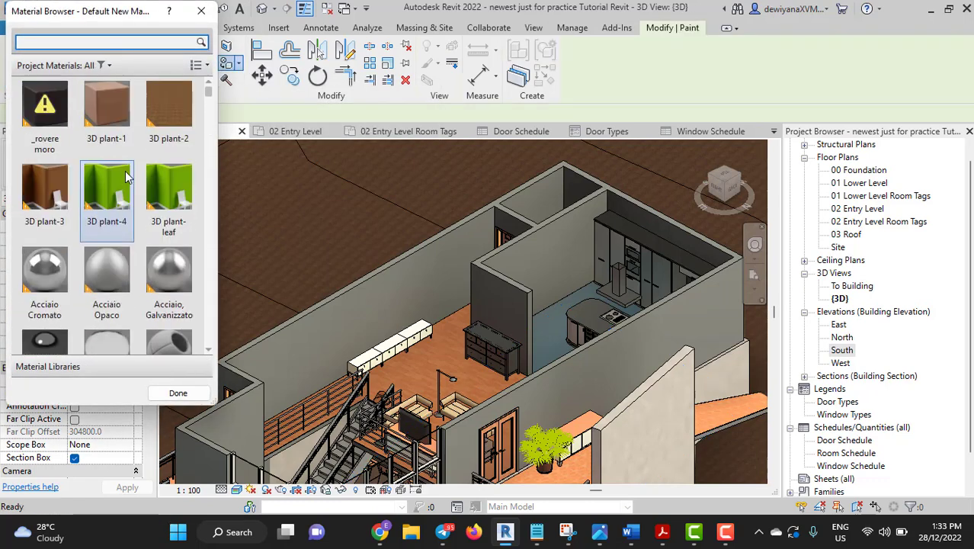
pyautogui.scroll(-5, 107, 205)
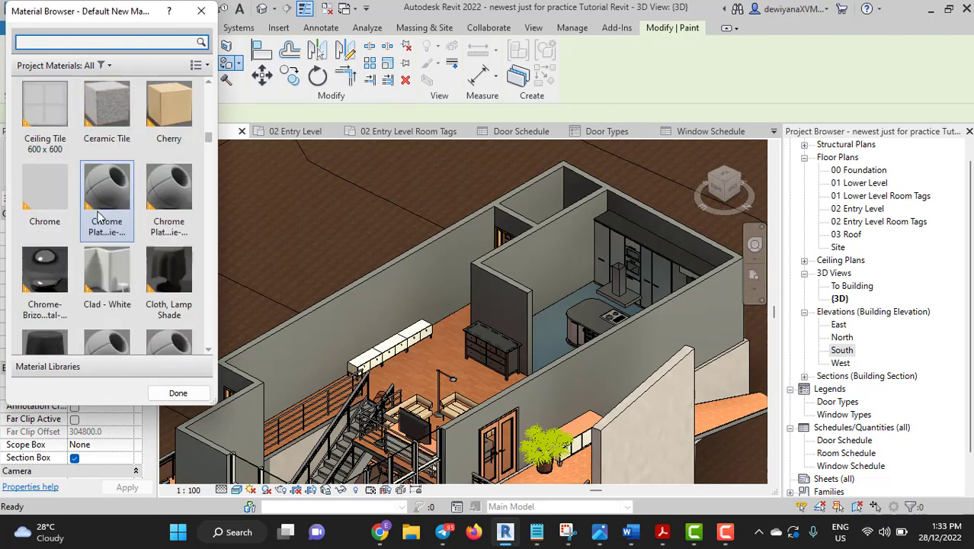
pyautogui.scroll(-4, 106, 263)
pyautogui.scroll(3, 107, 271)
pyautogui.scroll(3, 107, 272)
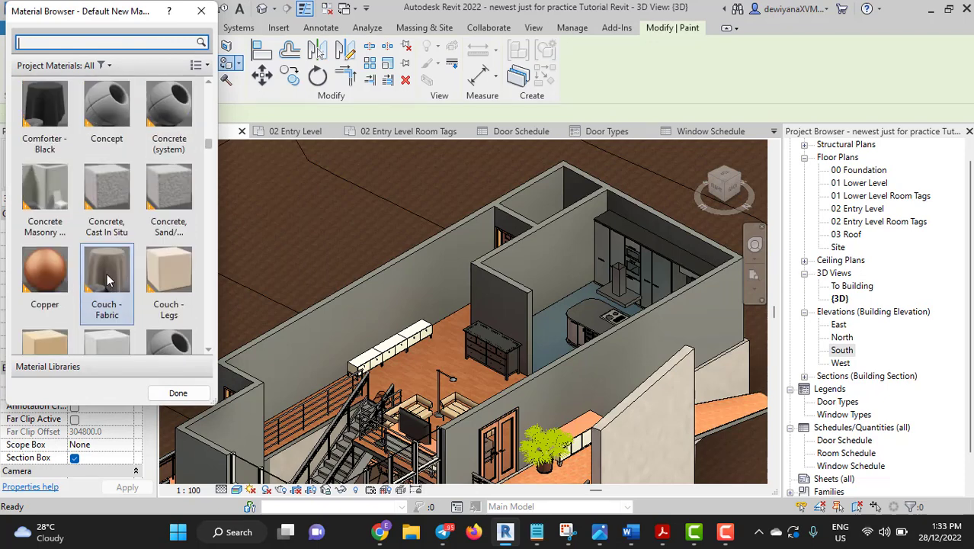
pyautogui.scroll(3, 107, 275)
pyautogui.scroll(3, 106, 278)
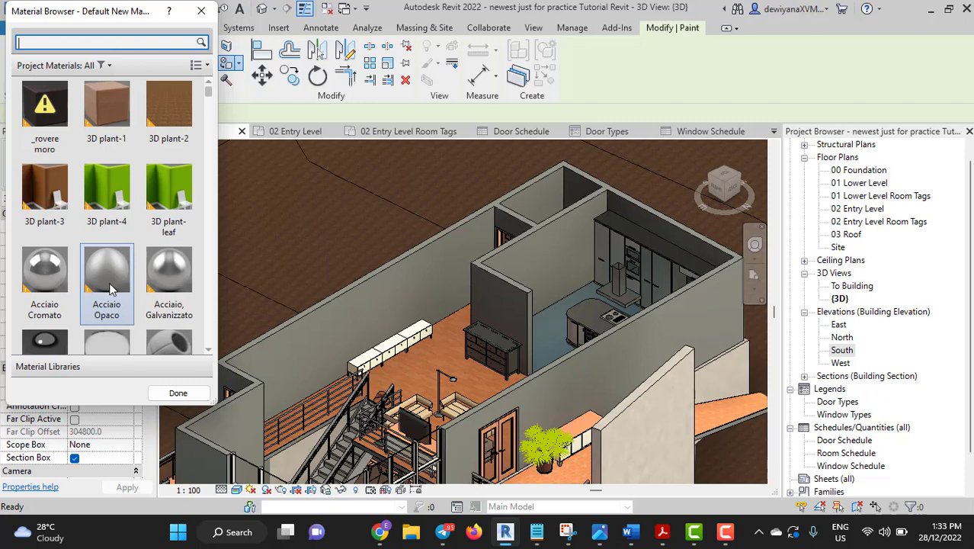
pyautogui.scroll(-3, 127, 223)
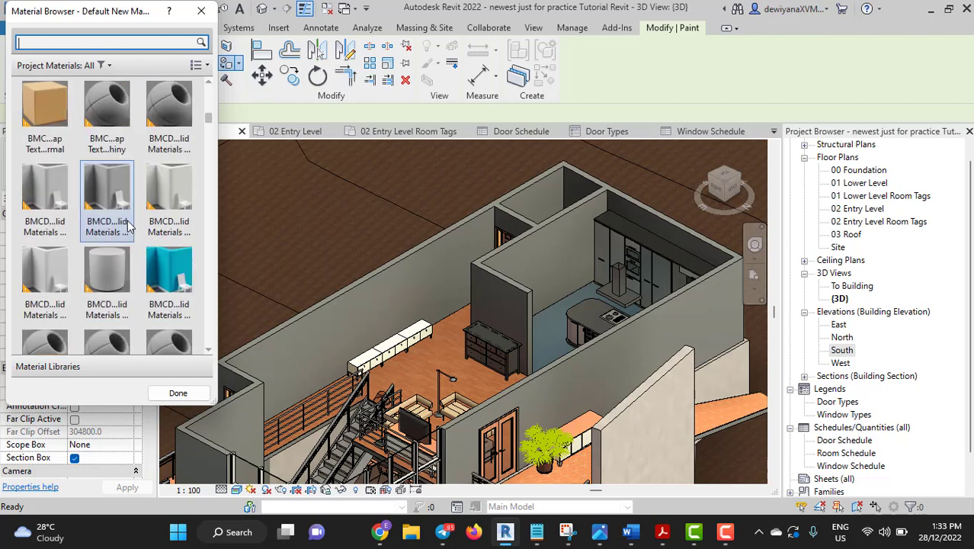
pyautogui.scroll(-3, 163, 275)
pyautogui.scroll(2, 163, 263)
pyautogui.scroll(1, 162, 275)
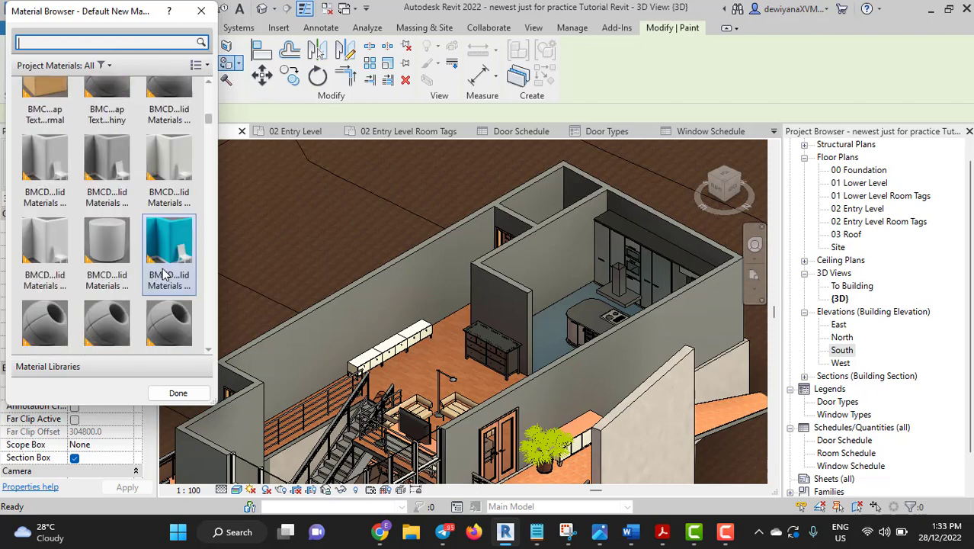
# Step: Paint the long interior wall and the face beside the partition with the teal BMCD material
pyautogui.click(169, 237)
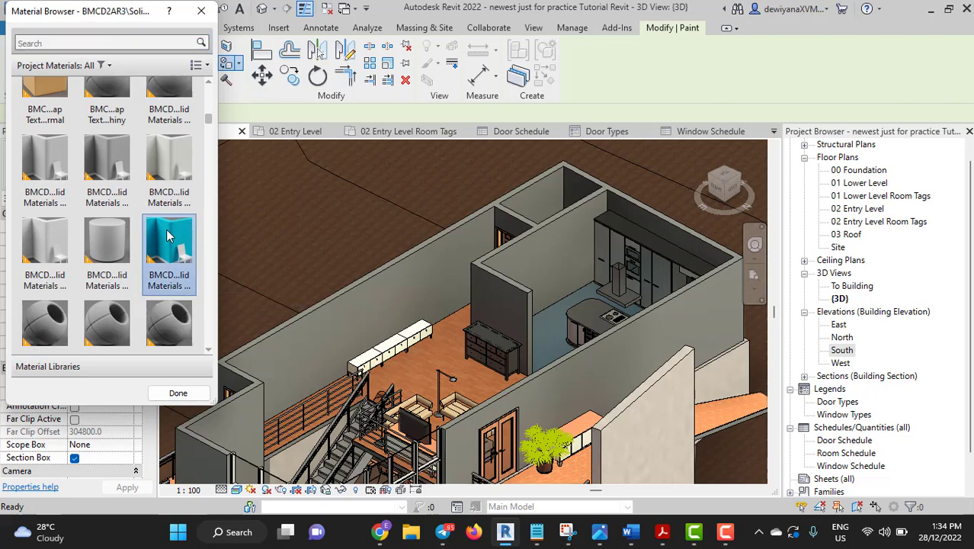
pyautogui.click(379, 305)
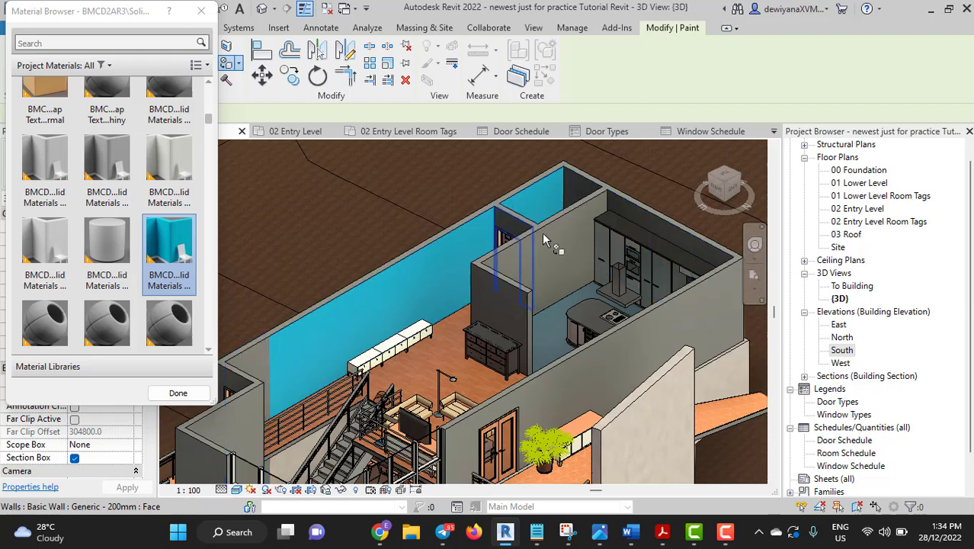
pyautogui.click(506, 211)
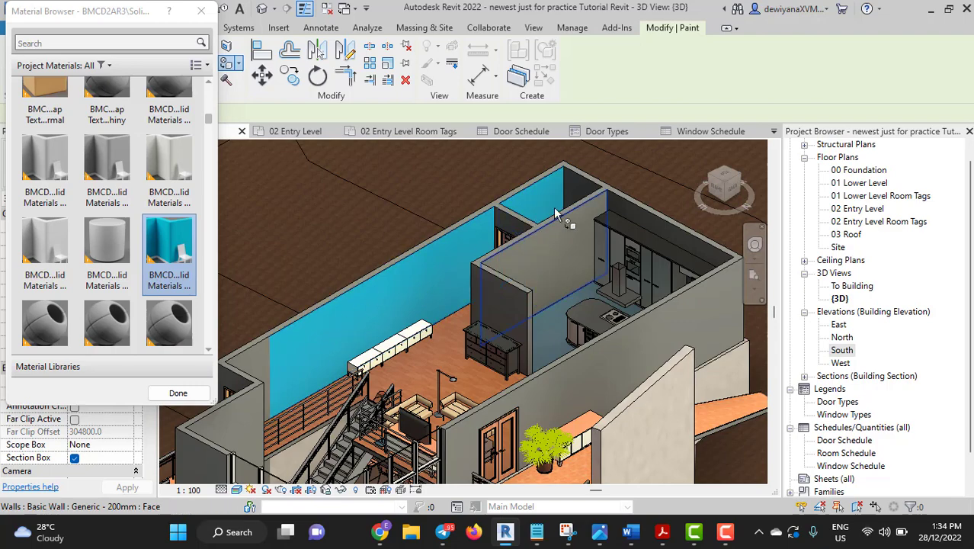
pyautogui.scroll(1, 499, 233)
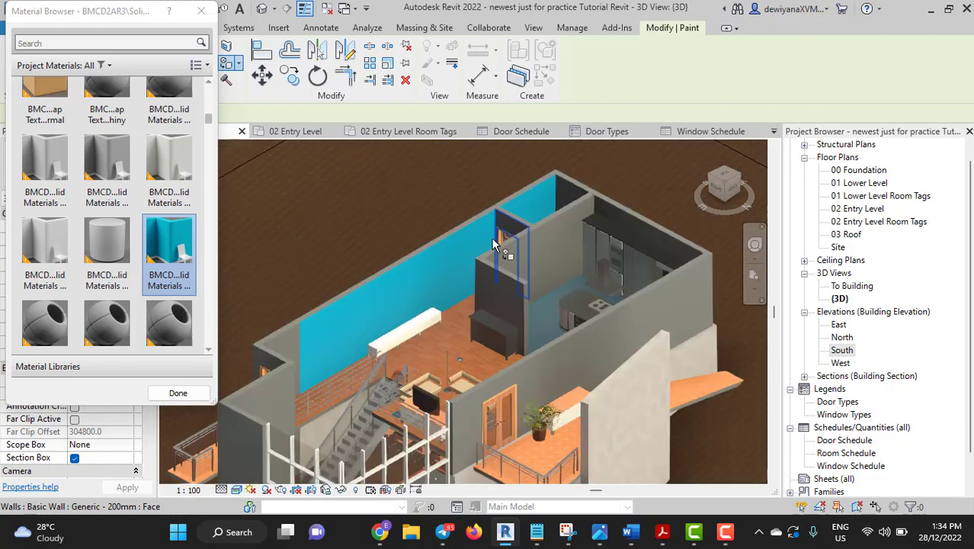
pyautogui.scroll(1, 488, 235)
pyautogui.scroll(1, 473, 236)
pyautogui.scroll(1, 453, 238)
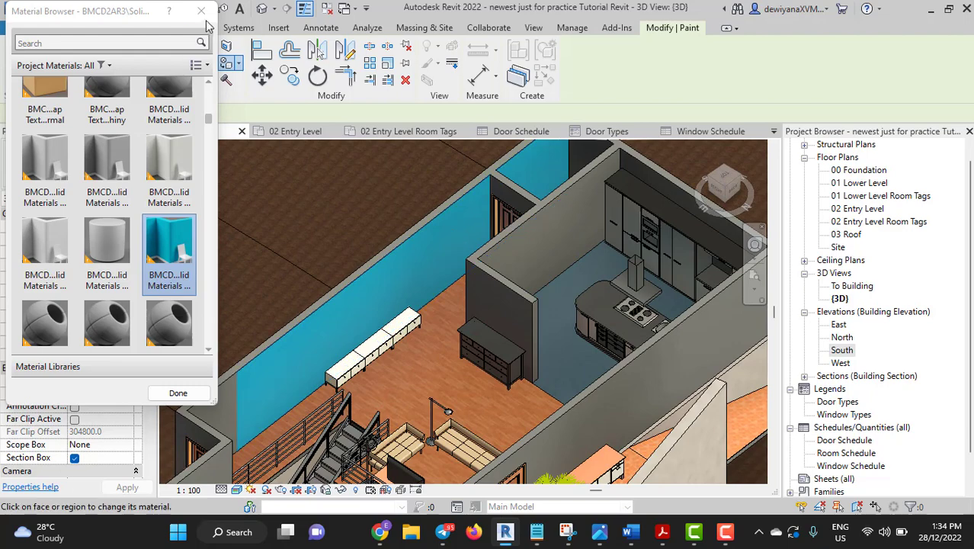
pyautogui.press('Escape')
# Step: Pan and orbit around the teal walls to inspect their junction beside the kitchen
pyautogui.scroll(2, 533, 441)
pyautogui.moveTo(533, 442); pyautogui.dragTo(544, 468, button='middle')
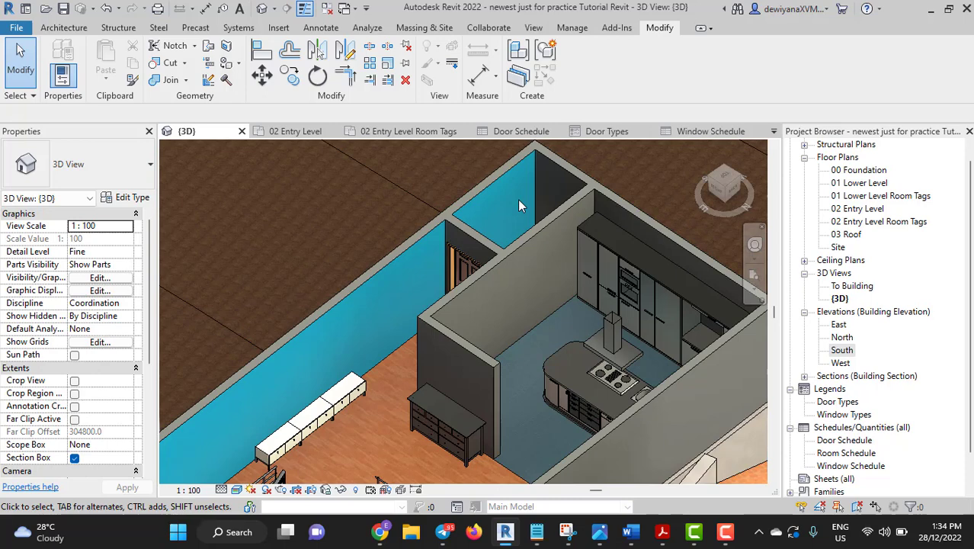
pyautogui.keyDown('shift'); pyautogui.moveTo(500, 209); pyautogui.dragTo(402, 268, button='middle'); pyautogui.keyUp('shift')
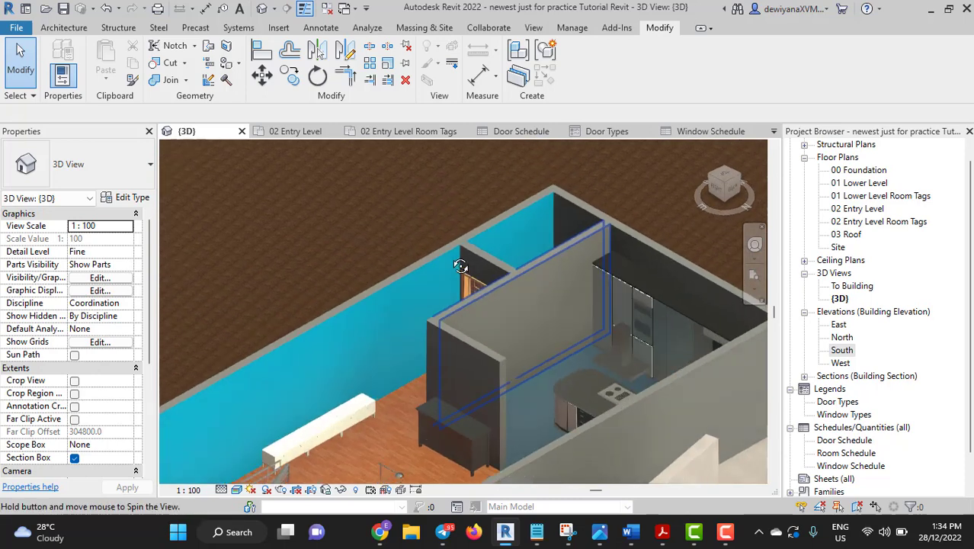
pyautogui.click(410, 298)
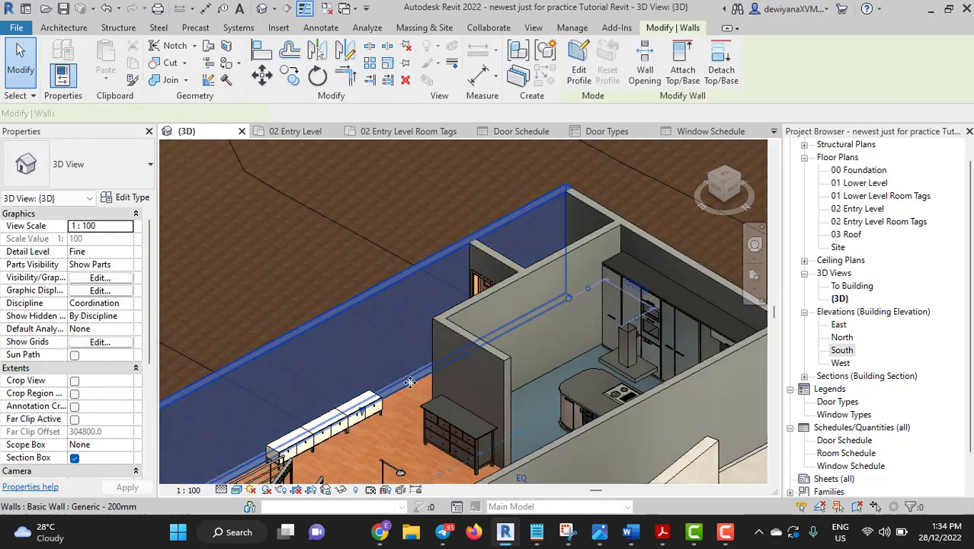
pyautogui.press('Escape')
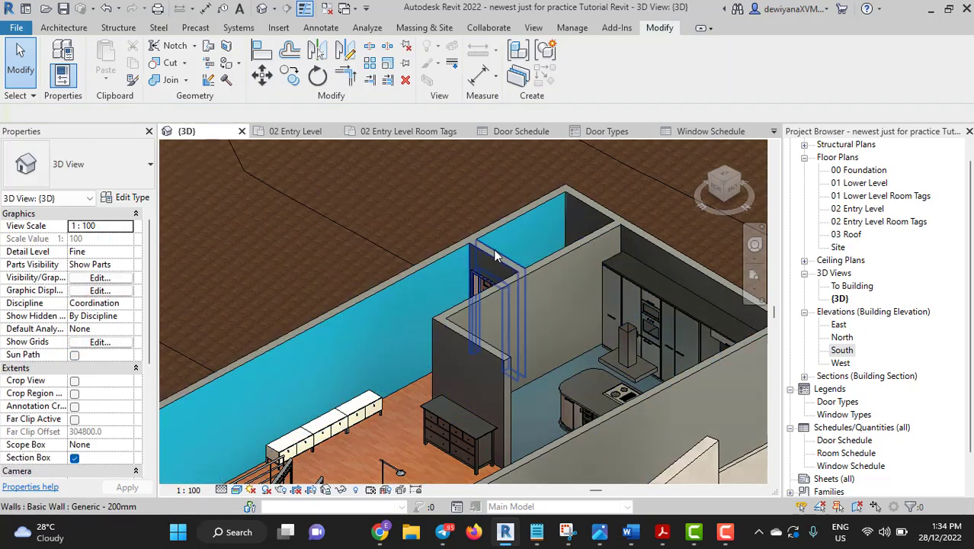
pyautogui.scroll(-2, 491, 271)
pyautogui.moveTo(491, 270)
pyautogui.mouseDown(button='middle')
pyautogui.moveTo(553, 240)
pyautogui.moveTo(526, 312)
pyautogui.moveTo(616, 235)
pyautogui.moveTo(560, 182)
pyautogui.mouseUp(button='middle')
pyautogui.scroll(3, 518, 329)
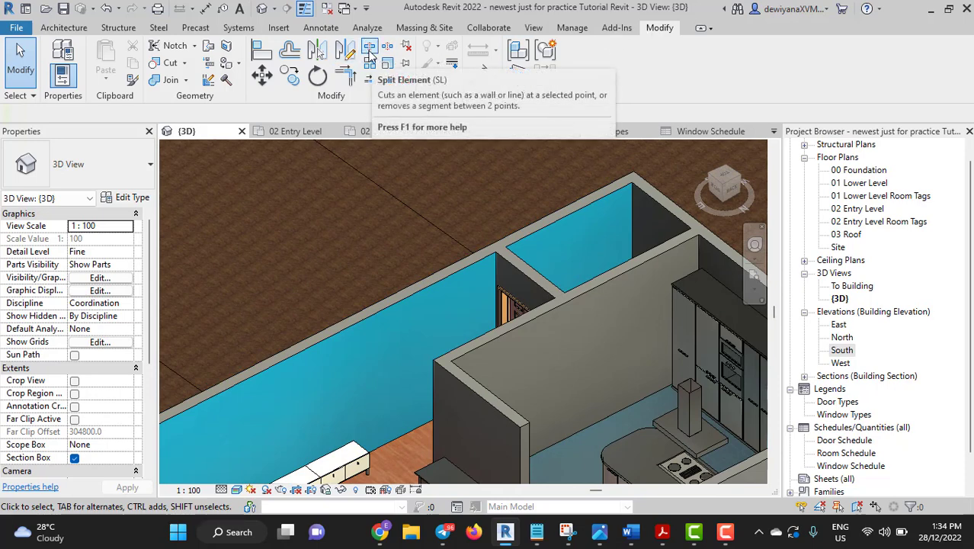
# Step: Cancel Split Element and check the cyan room's long wall while shifting toward the kitchen
pyautogui.click(369, 57)
pyautogui.scroll(3, 496, 216)
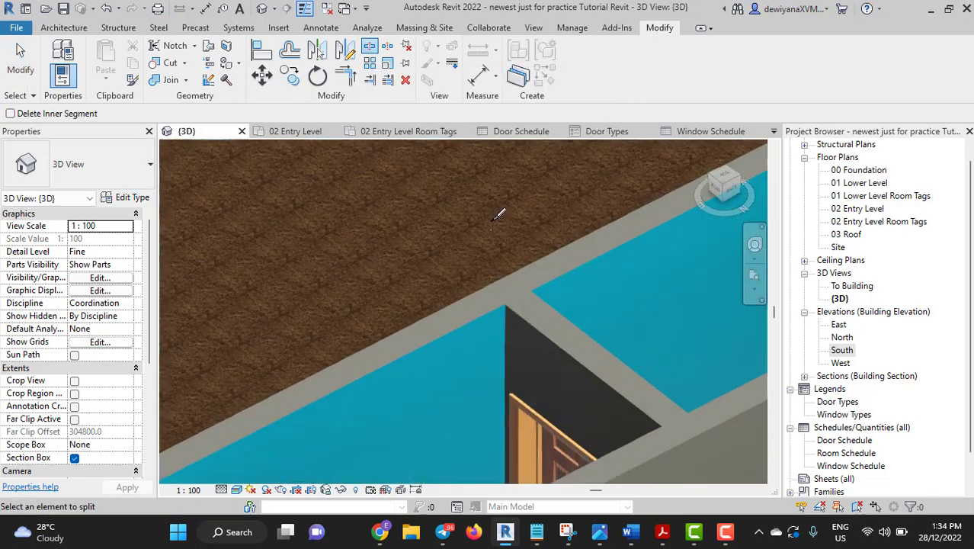
pyautogui.scroll(2, 496, 217)
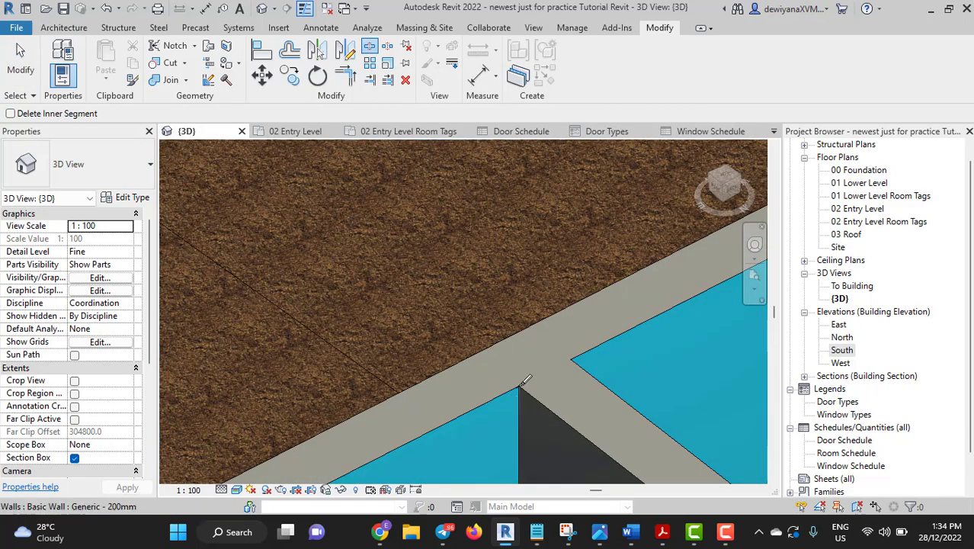
pyautogui.scroll(1, 492, 344)
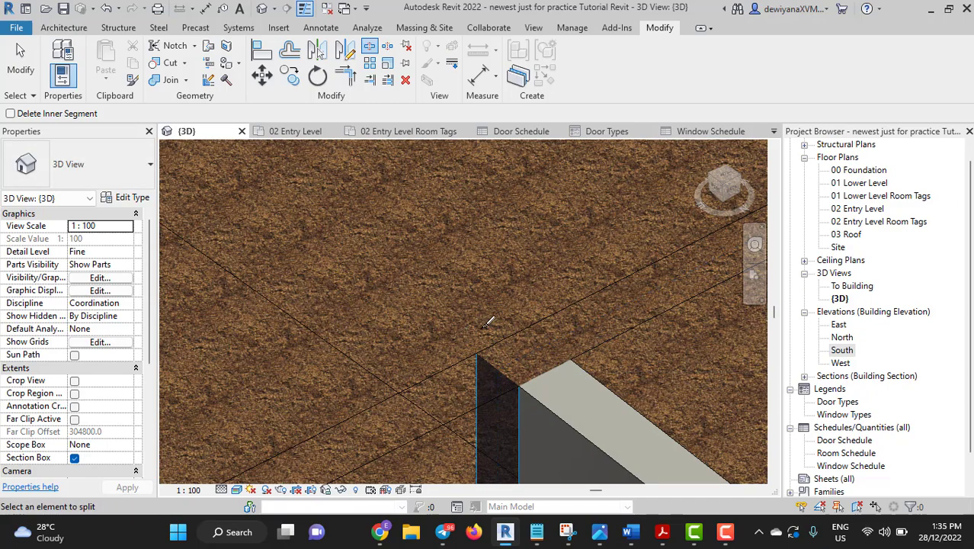
pyautogui.scroll(-1, 508, 309)
pyautogui.scroll(-1, 495, 335)
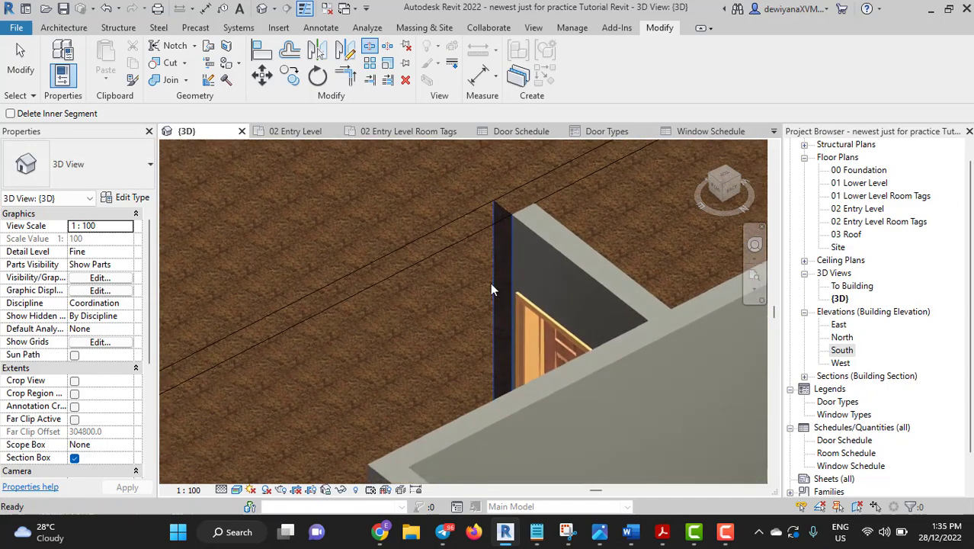
pyautogui.scroll(-1, 493, 282)
pyautogui.press('Escape')
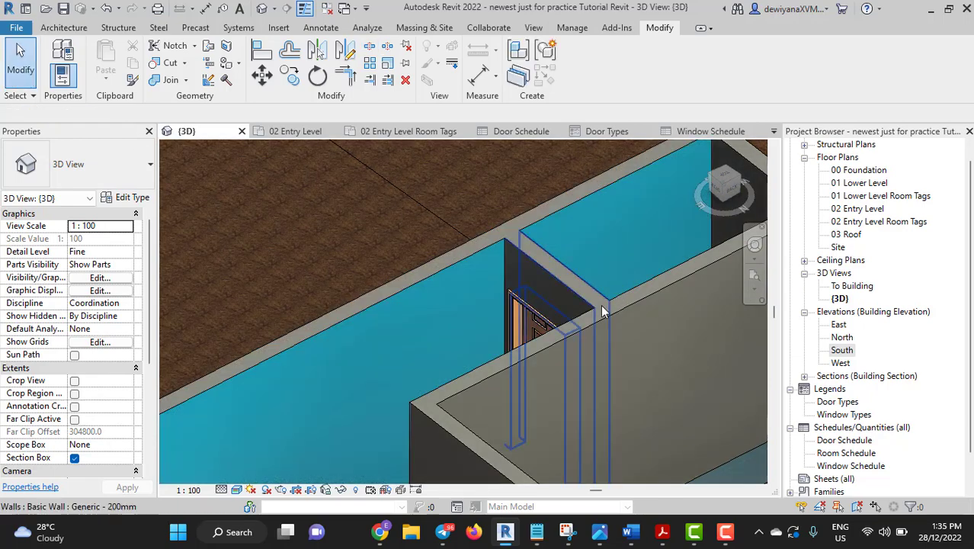
pyautogui.click(452, 268)
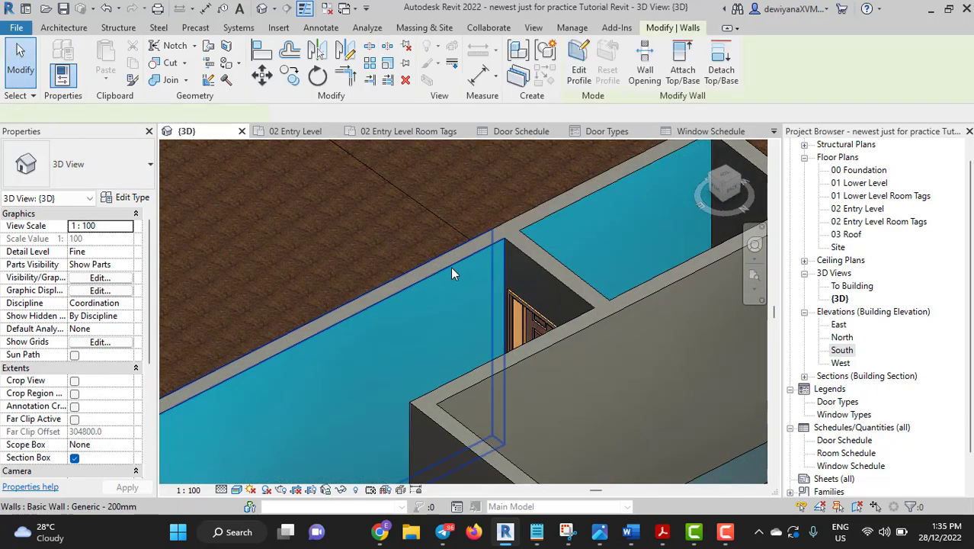
pyautogui.scroll(2, 591, 200)
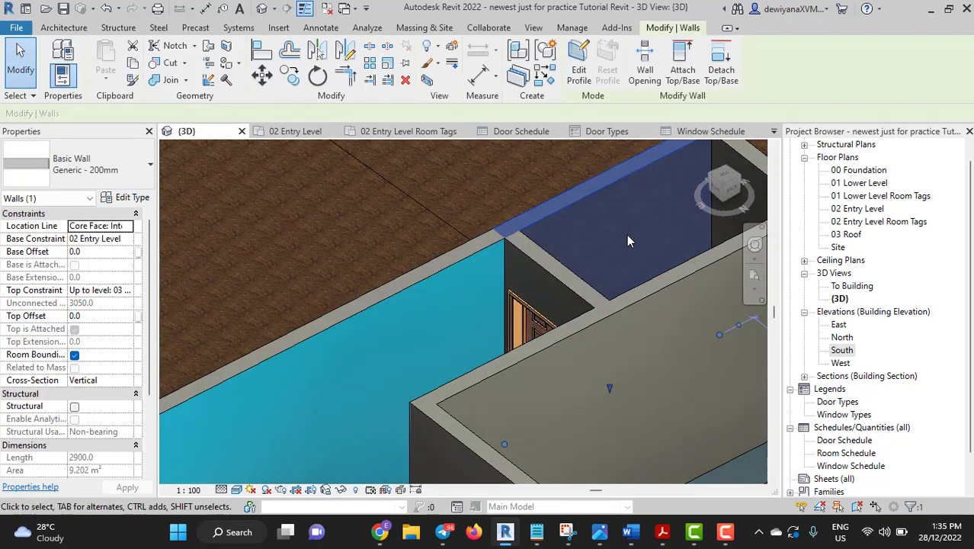
pyautogui.moveTo(616, 272); pyautogui.dragTo(565, 303, button='middle')
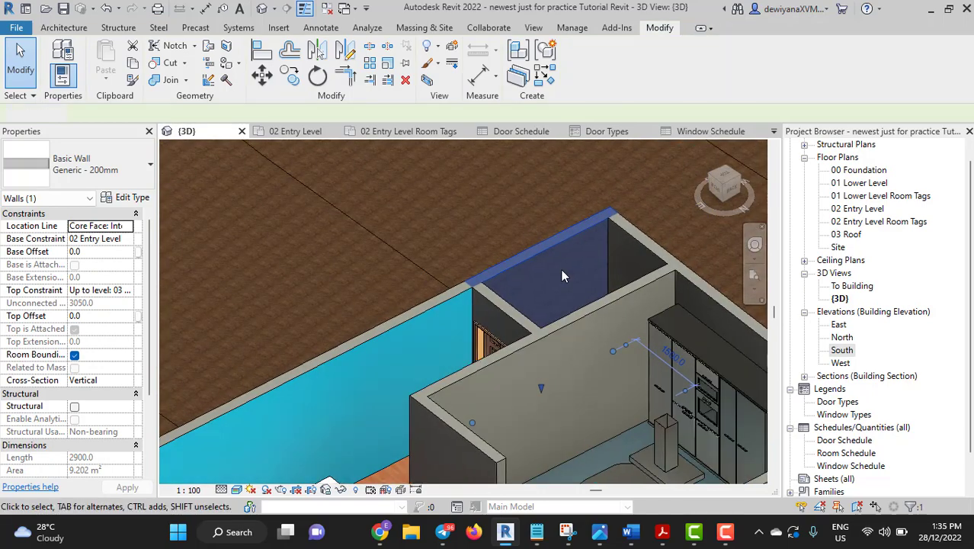
pyautogui.press('Escape')
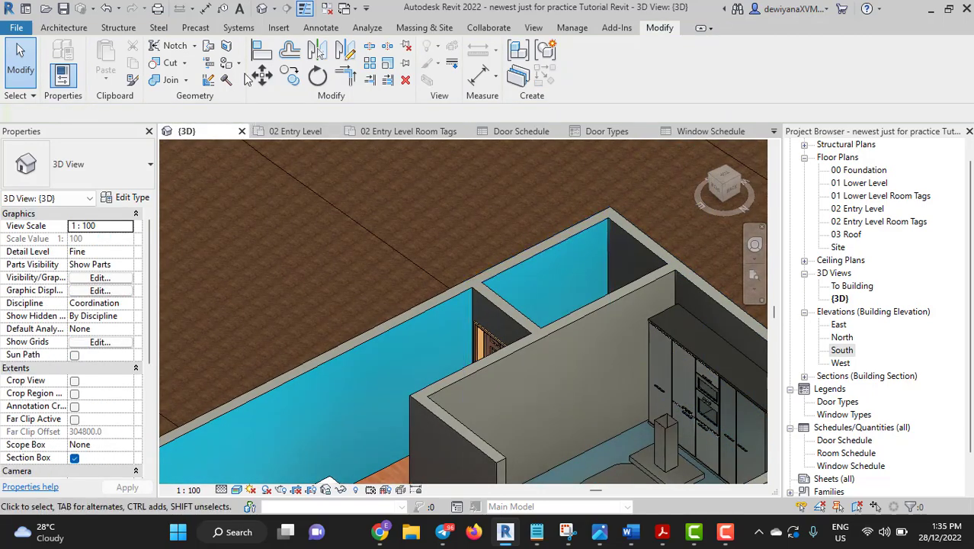
# Step: Strip the teal paint from the small room's back wall face using Remove Paint
pyautogui.click(238, 62)
pyautogui.click(263, 109)
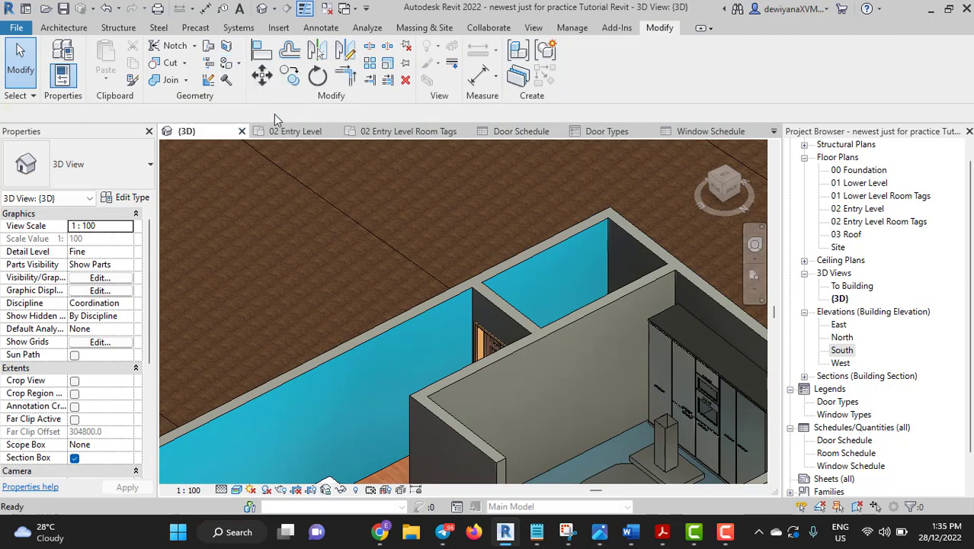
pyautogui.click(550, 271)
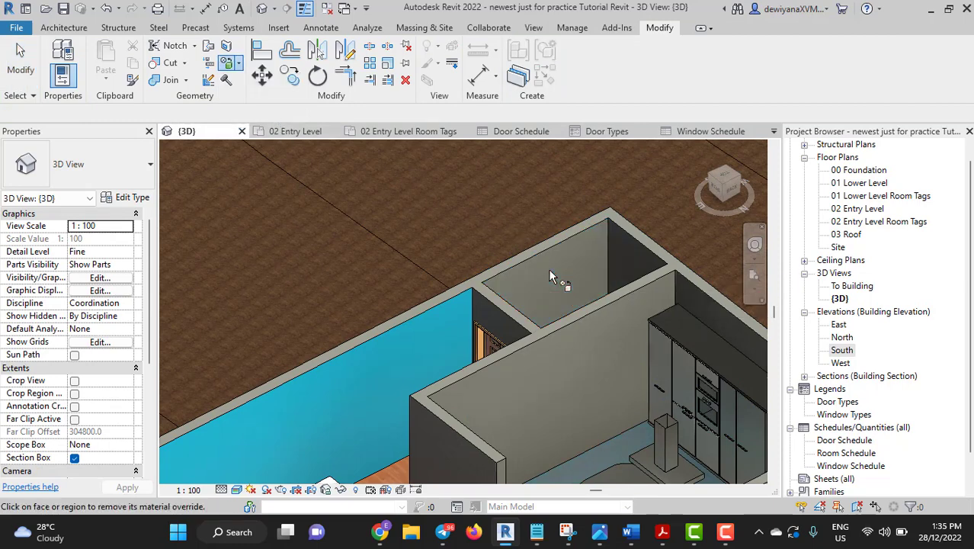
pyautogui.click(238, 65)
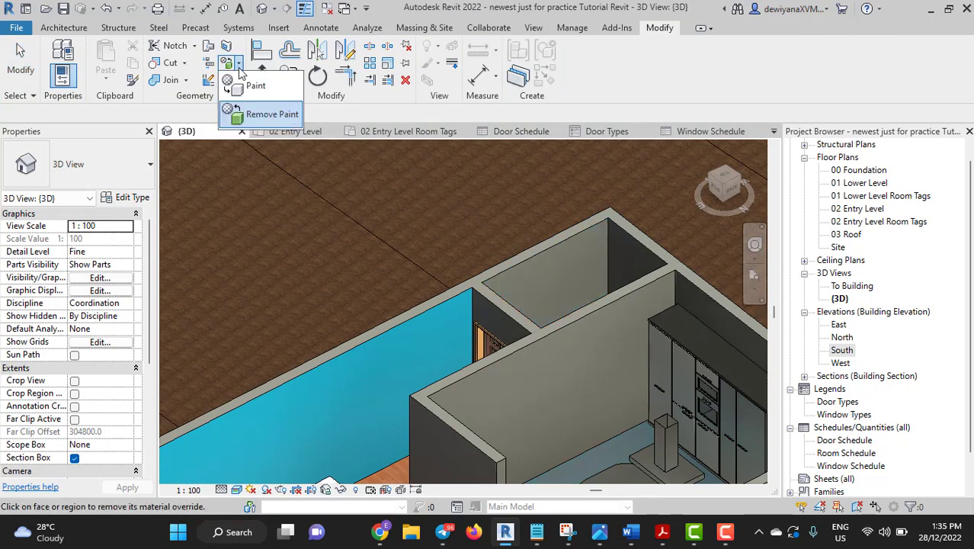
# Step: Pick the green Folhas material and paint the small room's back wall with it
pyautogui.click(256, 85)
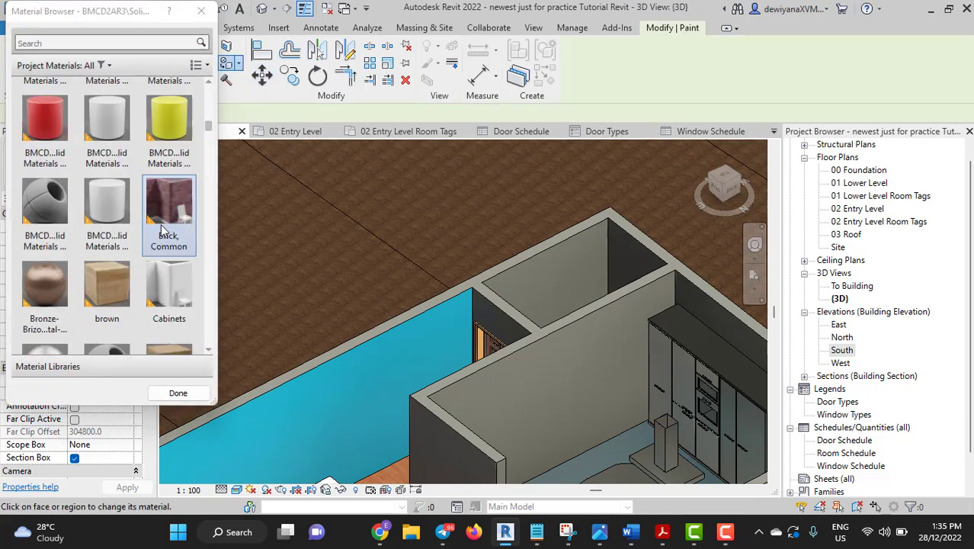
pyautogui.scroll(-3, 161, 225)
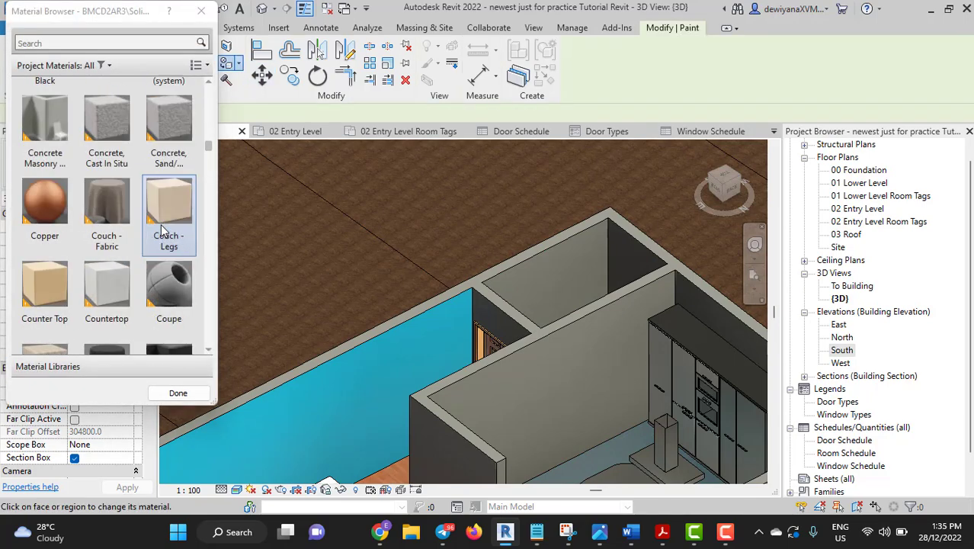
pyautogui.scroll(-3, 160, 226)
pyautogui.scroll(-3, 161, 225)
pyautogui.scroll(-3, 161, 224)
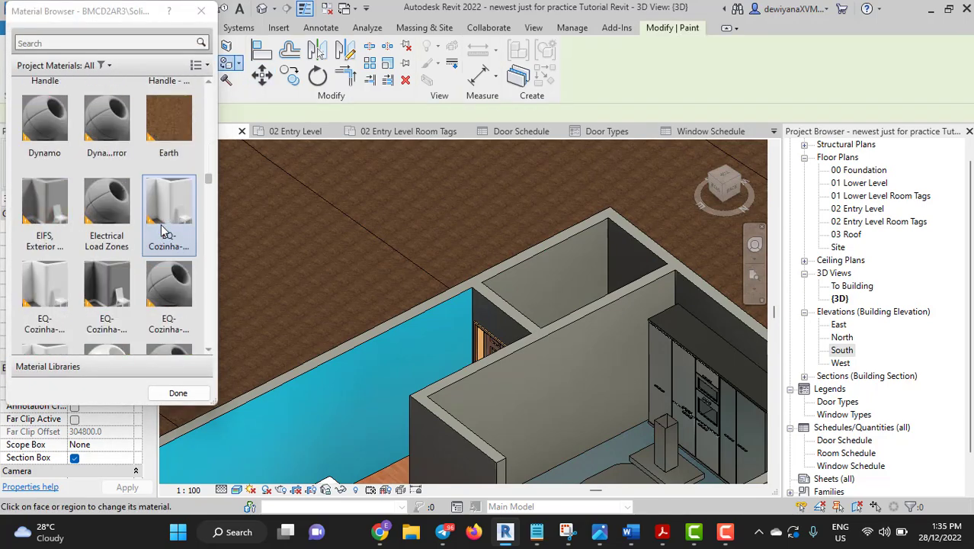
pyautogui.scroll(-3, 160, 224)
pyautogui.scroll(2, 161, 224)
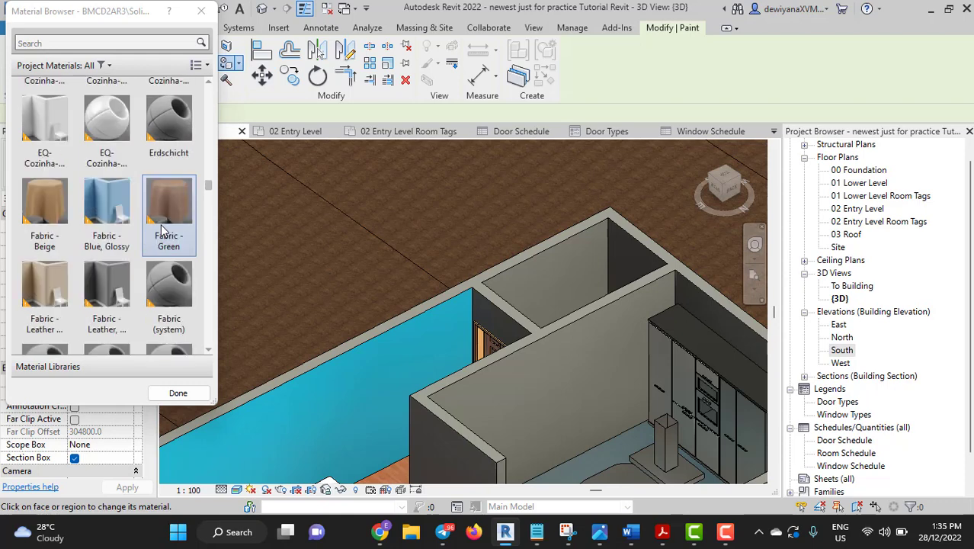
pyautogui.scroll(2, 160, 225)
pyautogui.scroll(-5, 161, 226)
pyautogui.scroll(-3, 161, 224)
pyautogui.scroll(3, 163, 224)
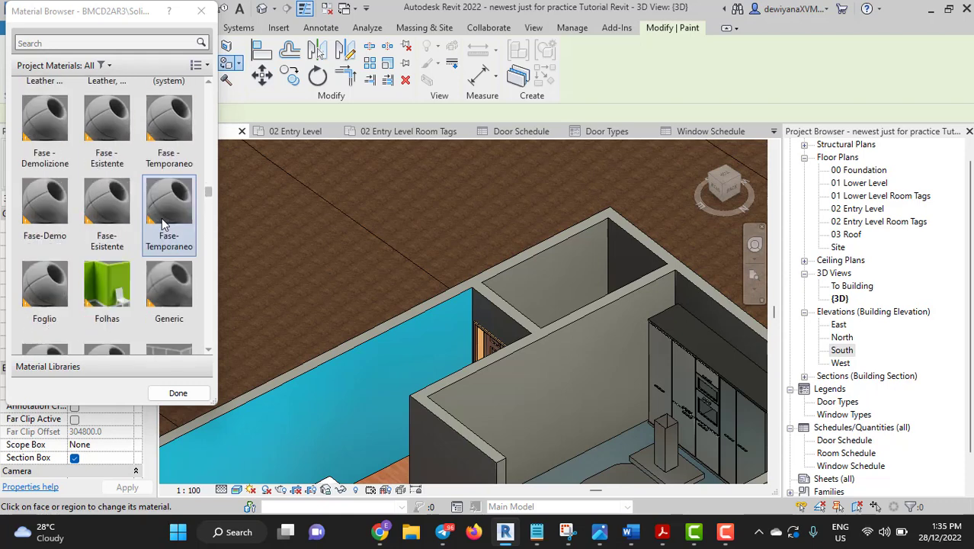
pyautogui.click(107, 289)
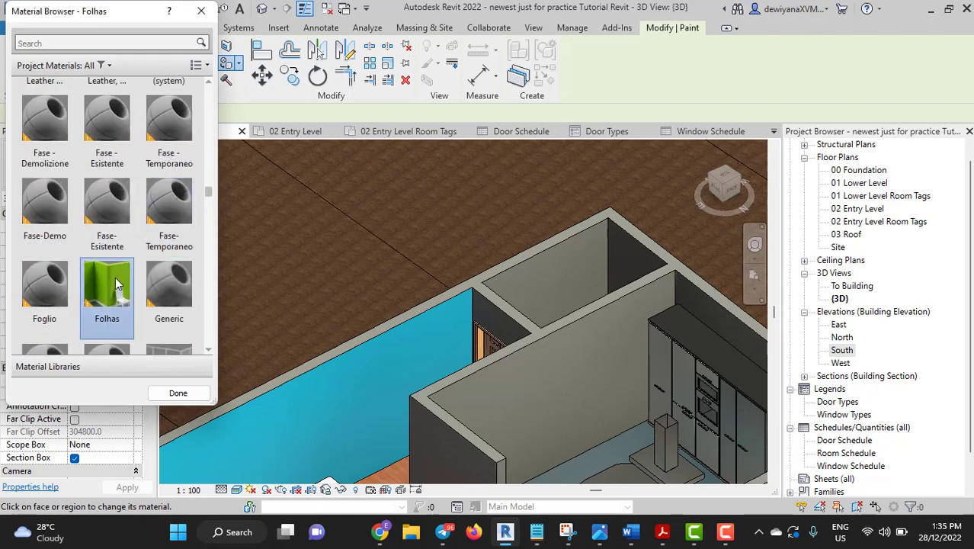
pyautogui.click(561, 254)
# Step: Paint the long kitchen back wall and kitchen partition wall Folhas, then orbit to review
pyautogui.keyDown('shift'); pyautogui.moveTo(630, 370); pyautogui.dragTo(711, 336, button='middle'); pyautogui.keyUp('shift')
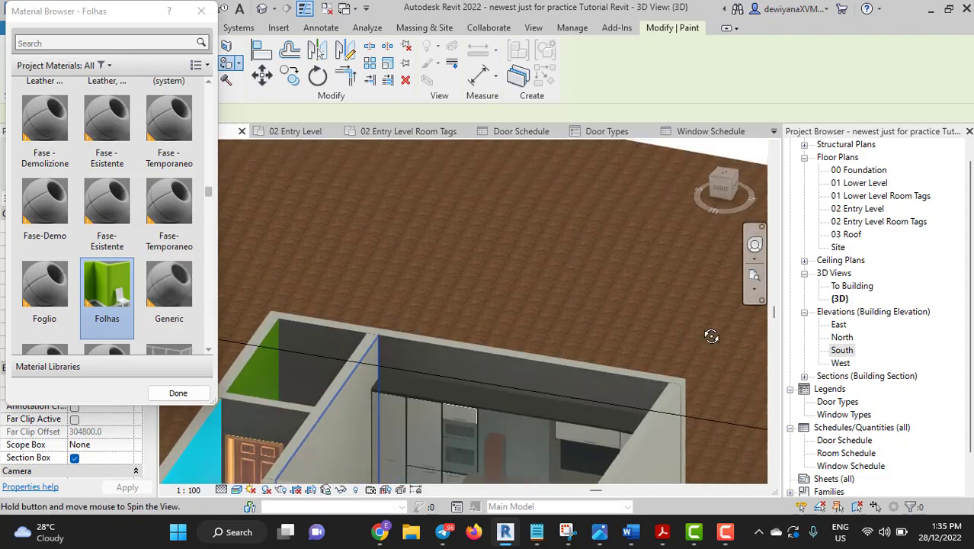
pyautogui.click(441, 373)
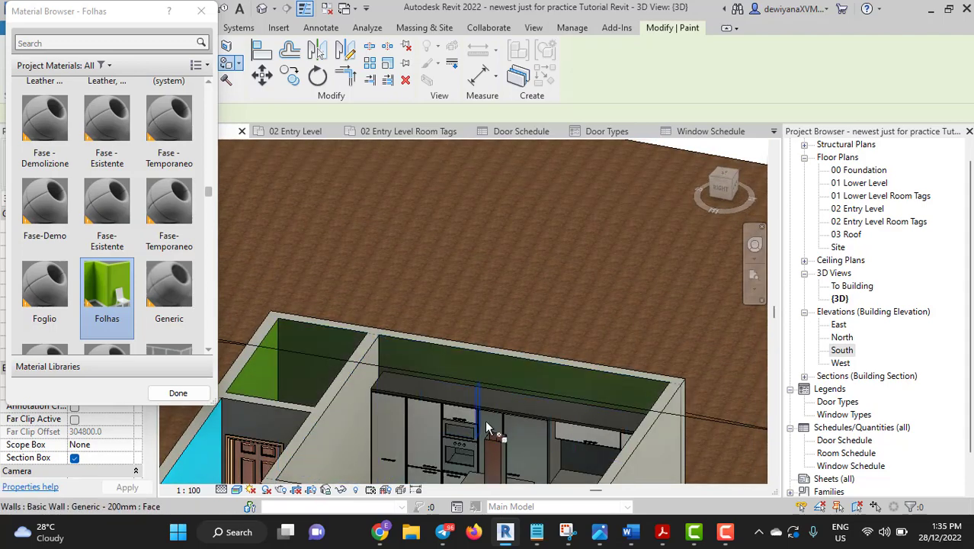
pyautogui.moveTo(488, 427)
pyautogui.keyDown('shift'); pyautogui.mouseDown(button='middle')
pyautogui.moveTo(466, 312)
pyautogui.moveTo(435, 236)
pyautogui.mouseUp(button='middle'); pyautogui.keyUp('shift')
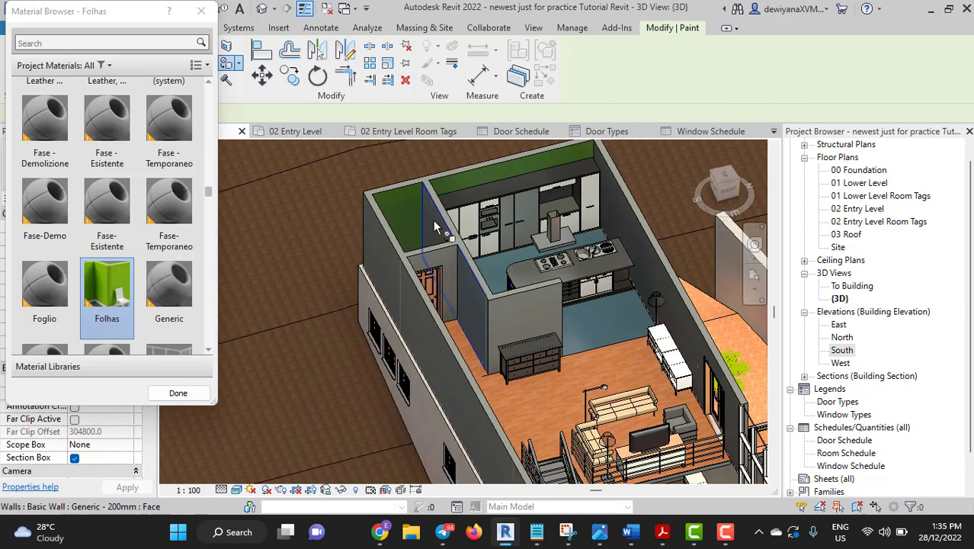
pyautogui.click(491, 317)
pyautogui.keyDown('shift'); pyautogui.moveTo(491, 316); pyautogui.dragTo(482, 383, button='middle'); pyautogui.keyUp('shift')
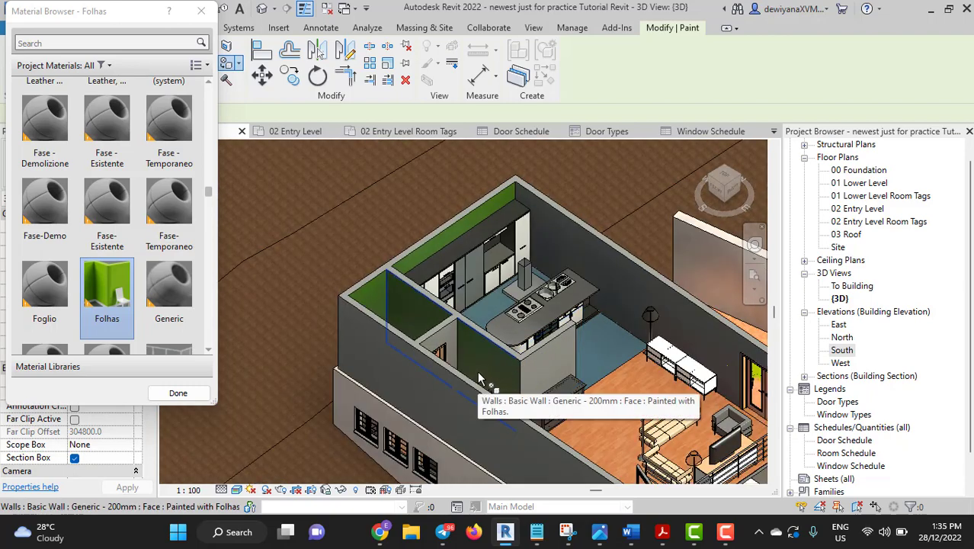
pyautogui.keyDown('shift'); pyautogui.moveTo(482, 383); pyautogui.dragTo(523, 299, button='middle'); pyautogui.keyUp('shift')
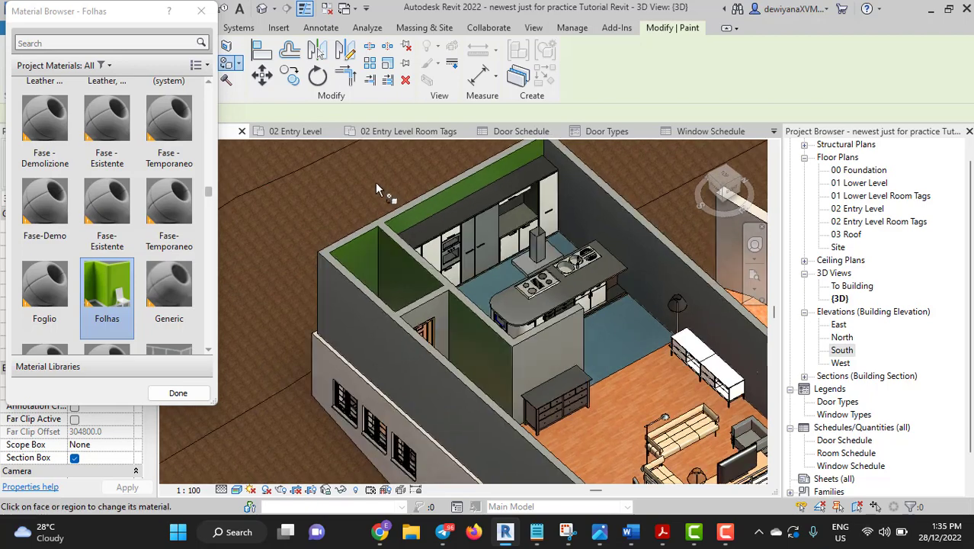
pyautogui.scroll(5, 375, 182)
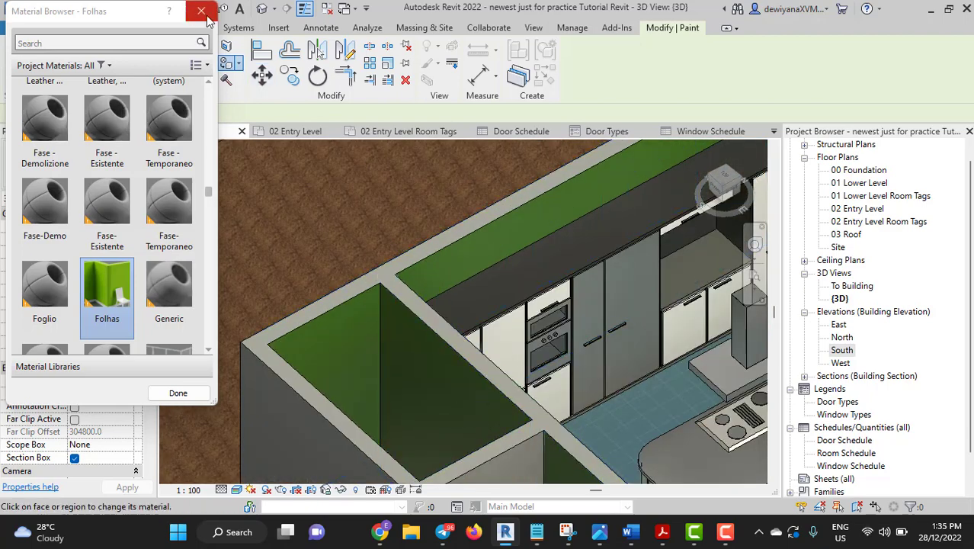
pyautogui.press('Escape')
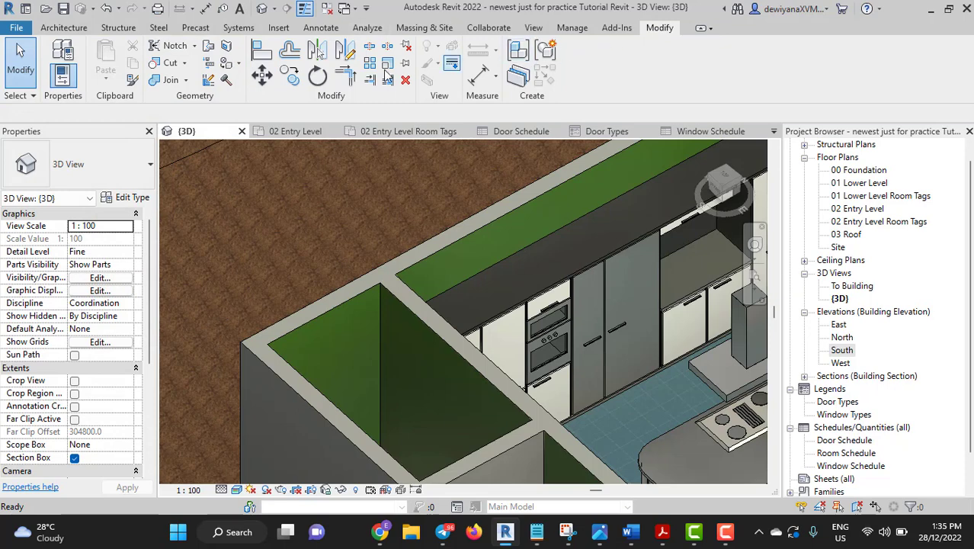
pyautogui.click(386, 61)
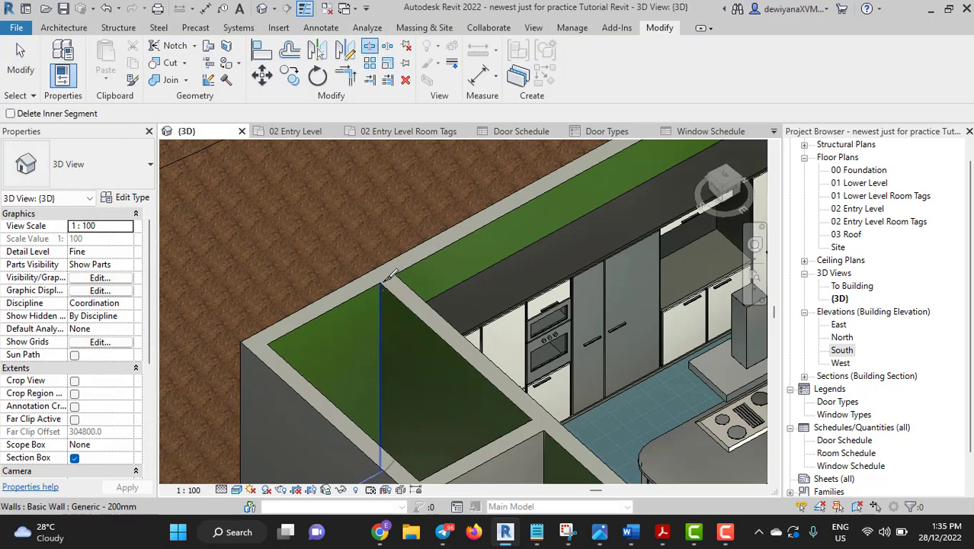
pyautogui.click(383, 279)
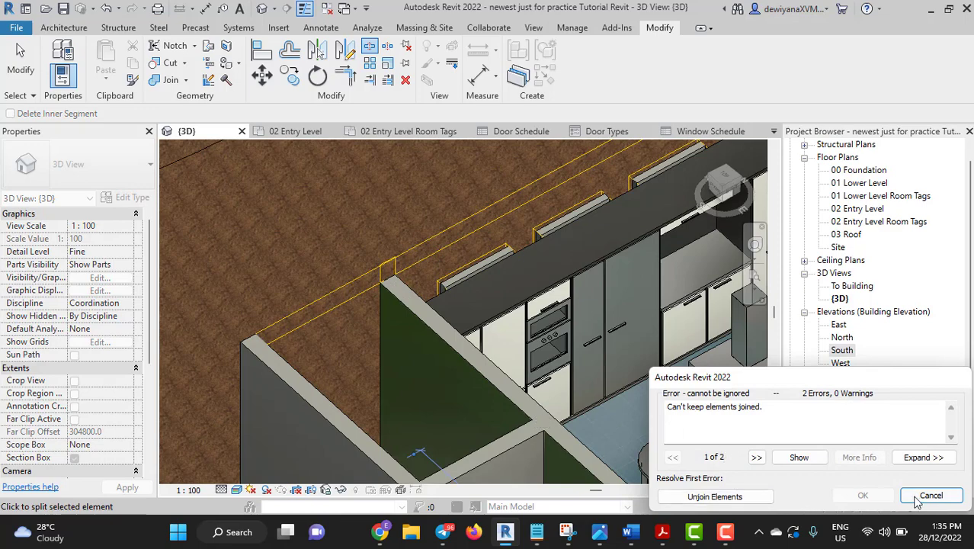
pyautogui.click(733, 496)
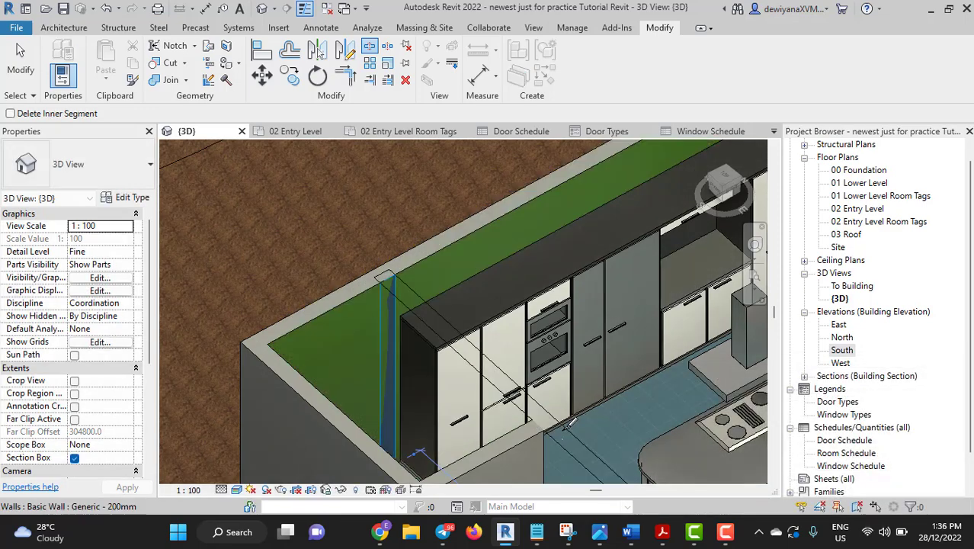
pyautogui.press('Escape')
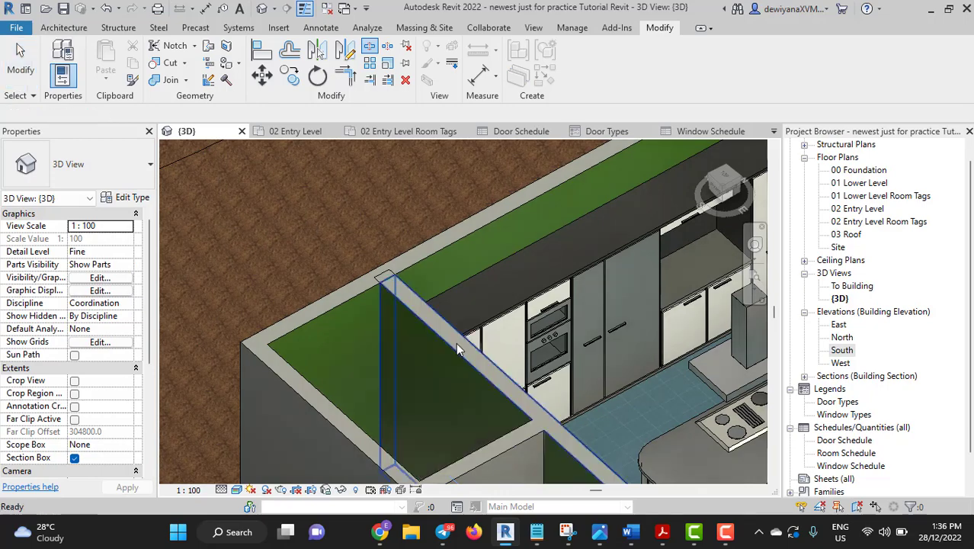
pyautogui.moveTo(521, 441)
pyautogui.mouseDown(button='middle')
pyautogui.moveTo(521, 377)
pyautogui.moveTo(499, 368)
pyautogui.mouseUp(button='middle')
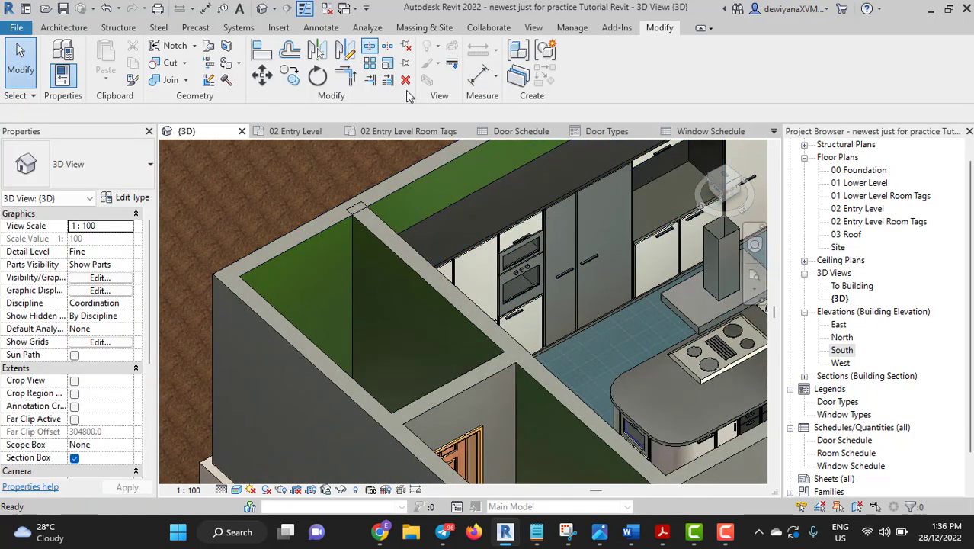
pyautogui.click(369, 47)
pyautogui.click(526, 351)
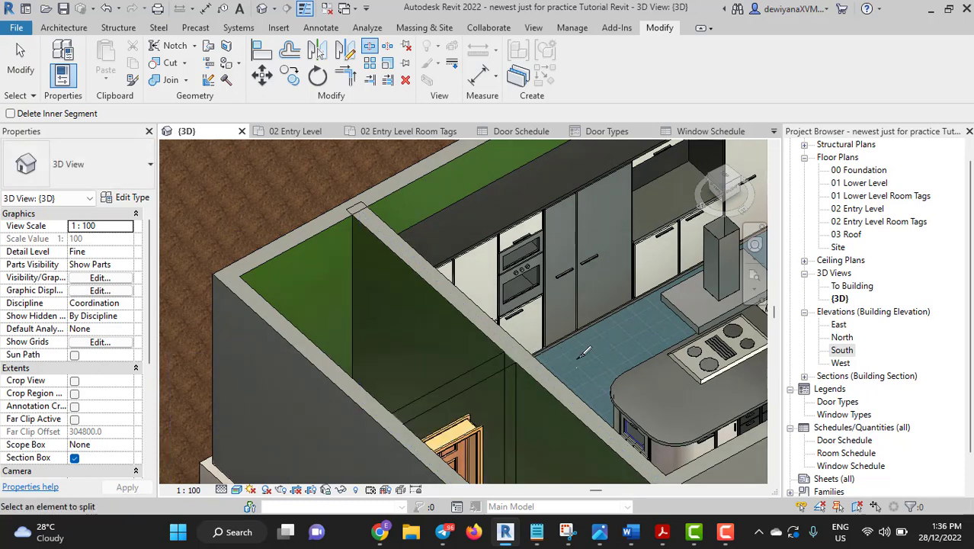
pyautogui.click(20, 57)
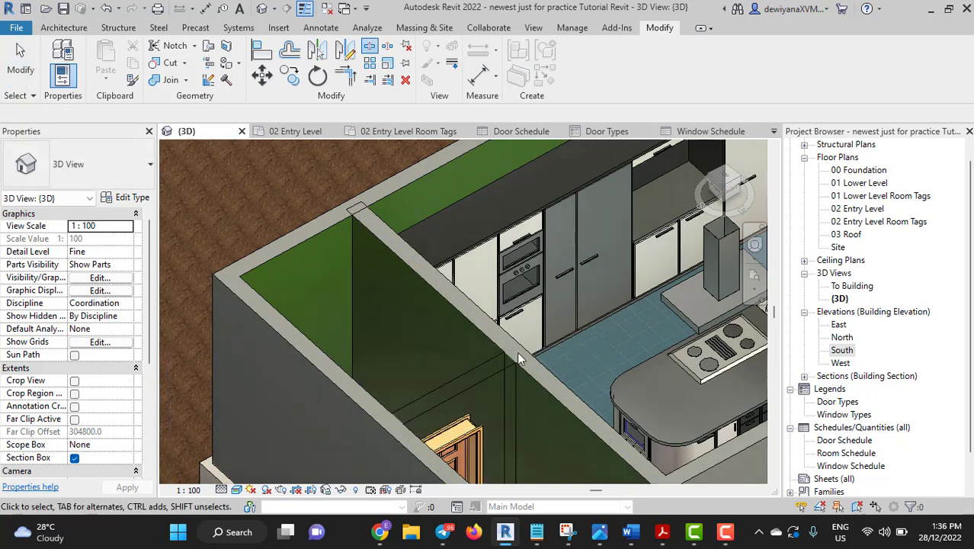
pyautogui.click(548, 396)
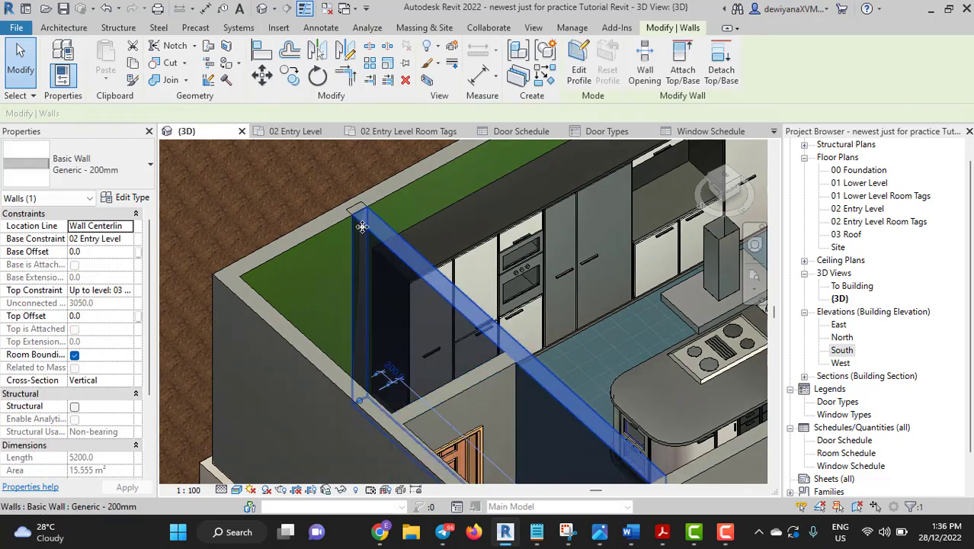
pyautogui.click(317, 234)
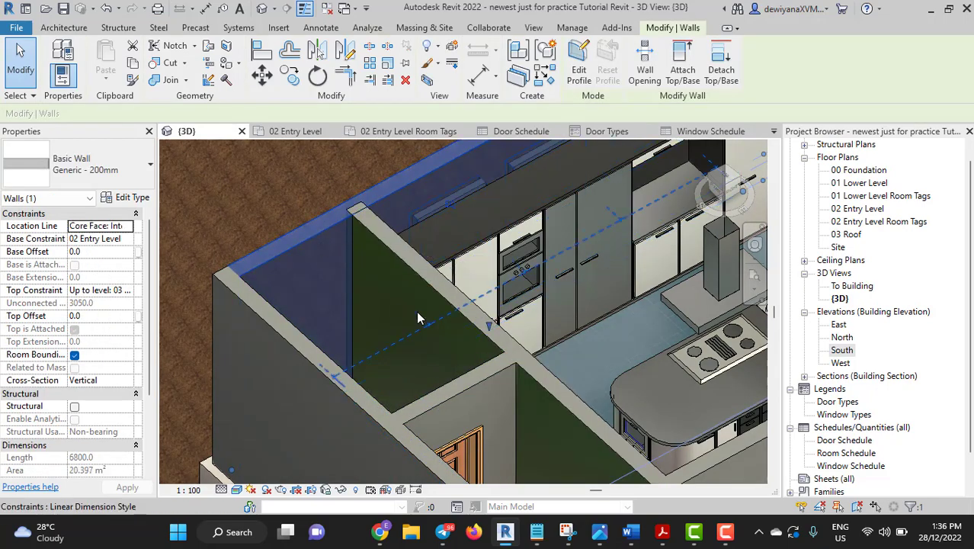
pyautogui.keyDown('shift'); pyautogui.moveTo(415, 311); pyautogui.dragTo(485, 341, button='middle'); pyautogui.keyUp('shift')
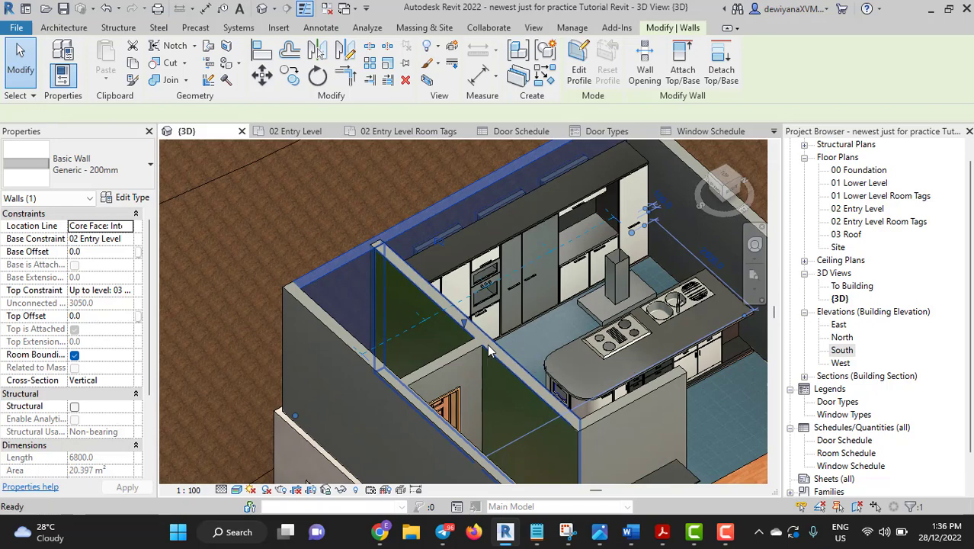
pyautogui.press('Escape')
pyautogui.scroll(3, 487, 346)
pyautogui.scroll(2, 489, 351)
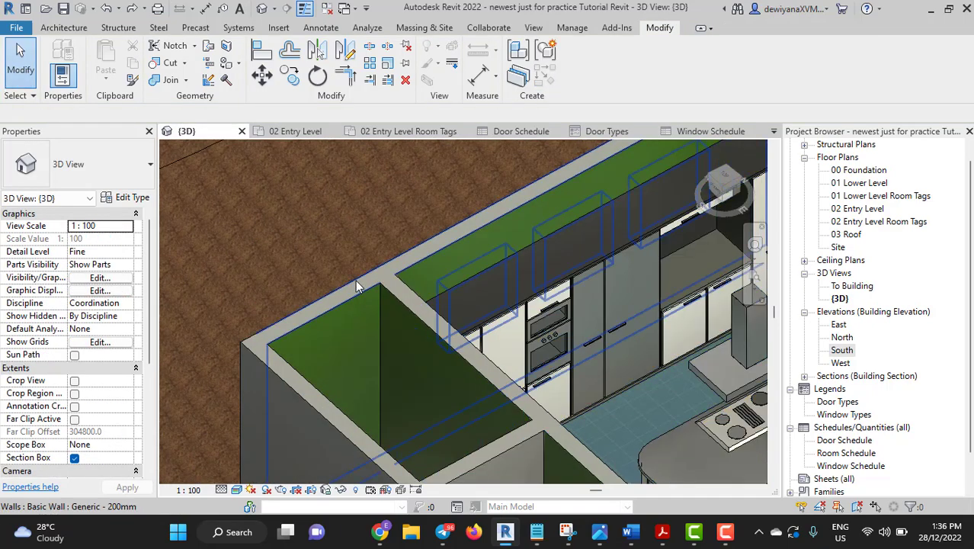
pyautogui.keyDown('shift'); pyautogui.moveTo(363, 313); pyautogui.dragTo(386, 111, button='middle'); pyautogui.keyUp('shift')
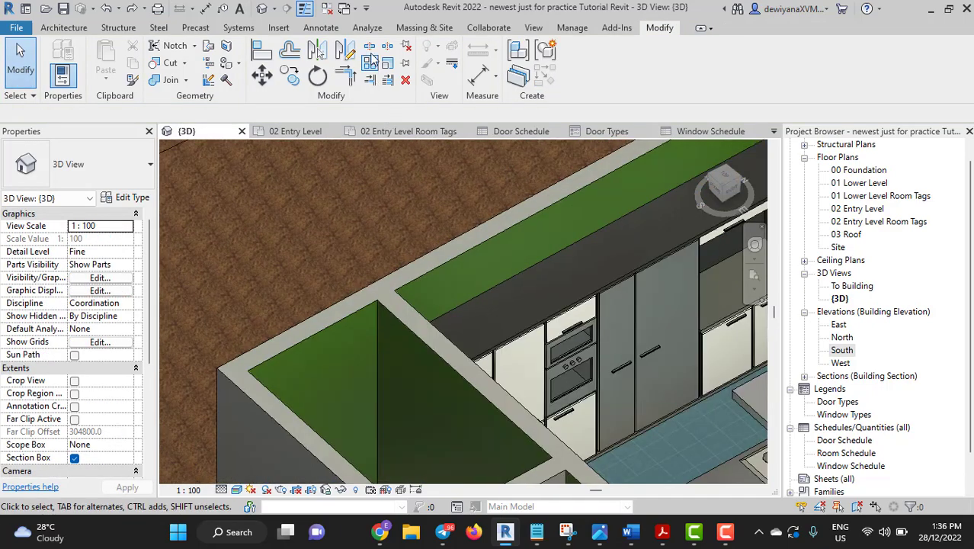
# Step: Split the outer wall at the junction, cancelling the first split that broke the wall join
pyautogui.click(371, 53)
pyautogui.scroll(2, 375, 352)
pyautogui.scroll(2, 375, 352)
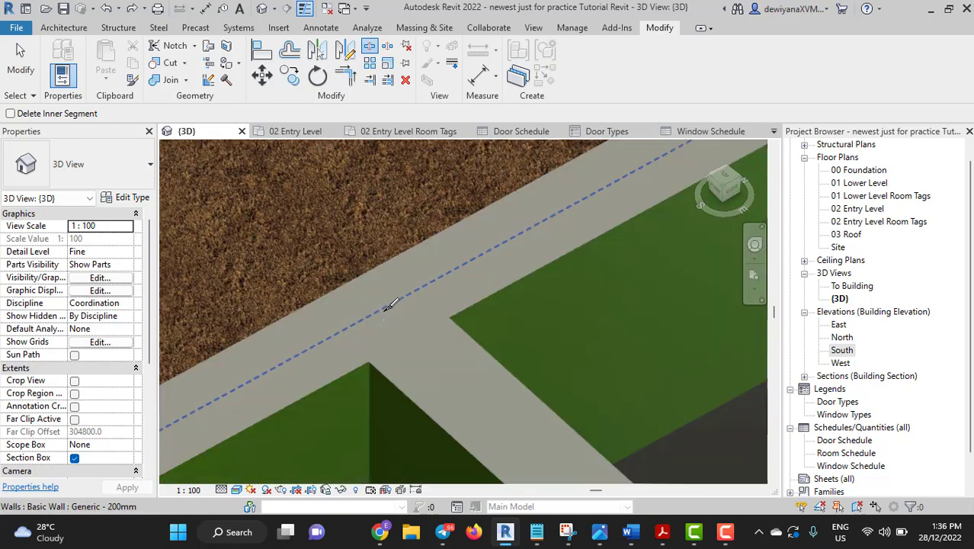
pyautogui.click(372, 356)
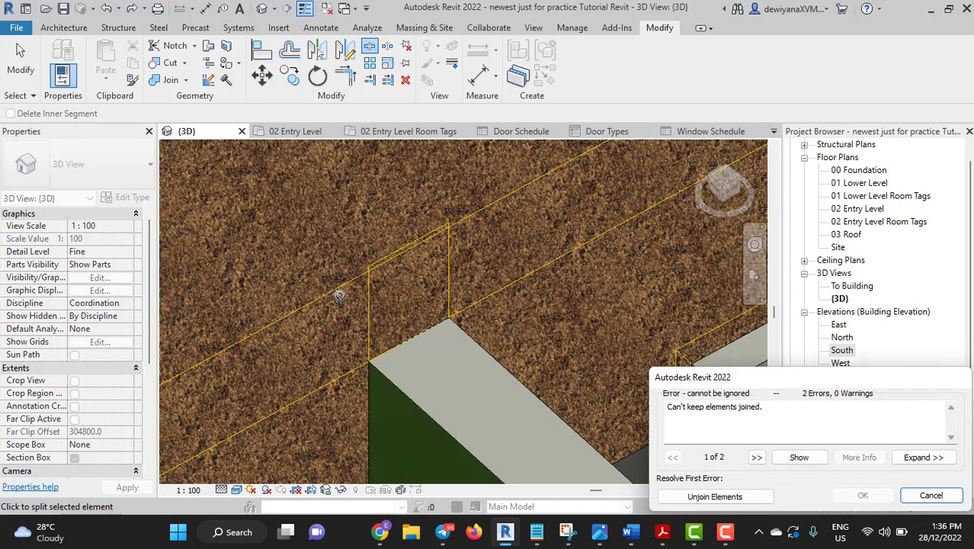
pyautogui.click(931, 496)
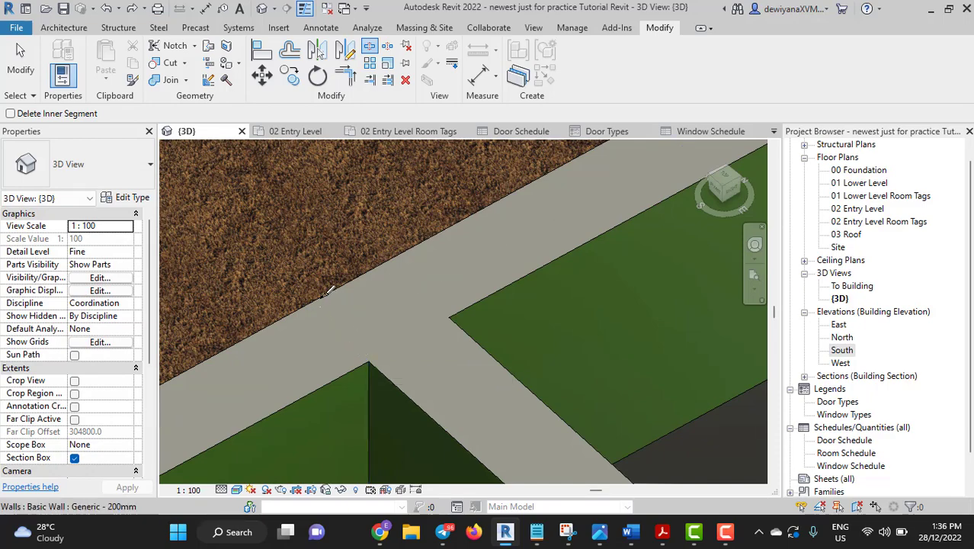
pyautogui.click(375, 355)
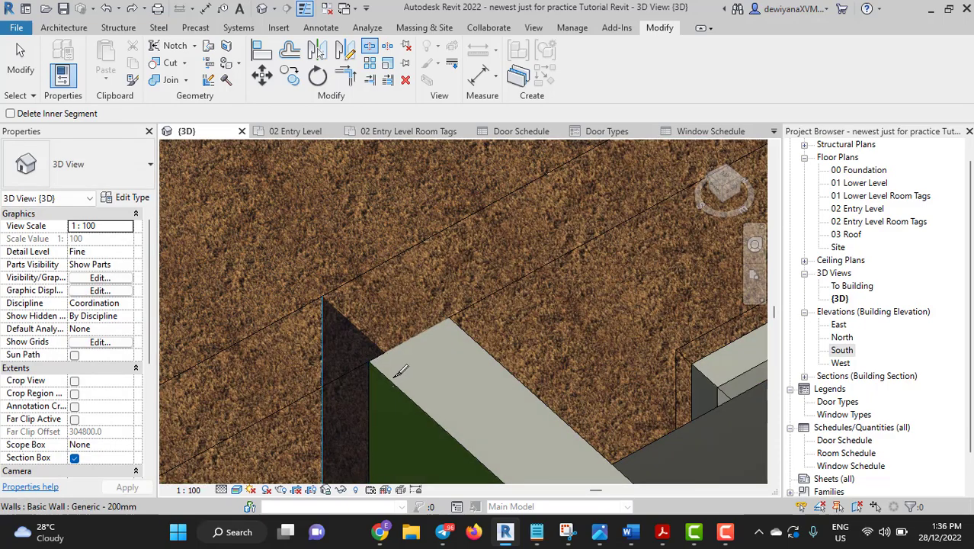
# Step: Split the wall again near the kitchen cabinets and exit the split tool
pyautogui.scroll(-2, 397, 372)
pyautogui.scroll(1, 629, 398)
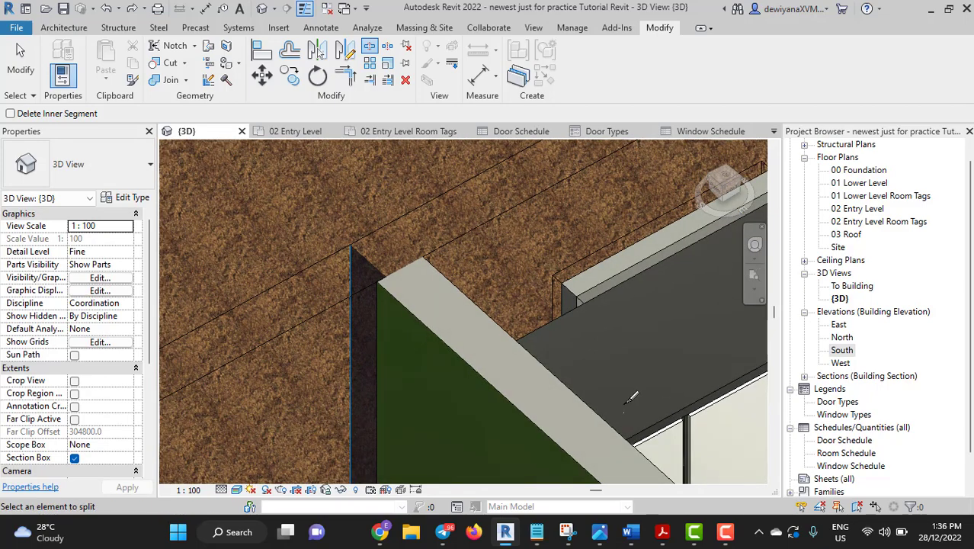
pyautogui.scroll(2, 636, 400)
pyautogui.moveTo(644, 412)
pyautogui.mouseDown(button='middle')
pyautogui.moveTo(531, 295)
pyautogui.moveTo(579, 354)
pyautogui.moveTo(463, 272)
pyautogui.mouseUp(button='middle')
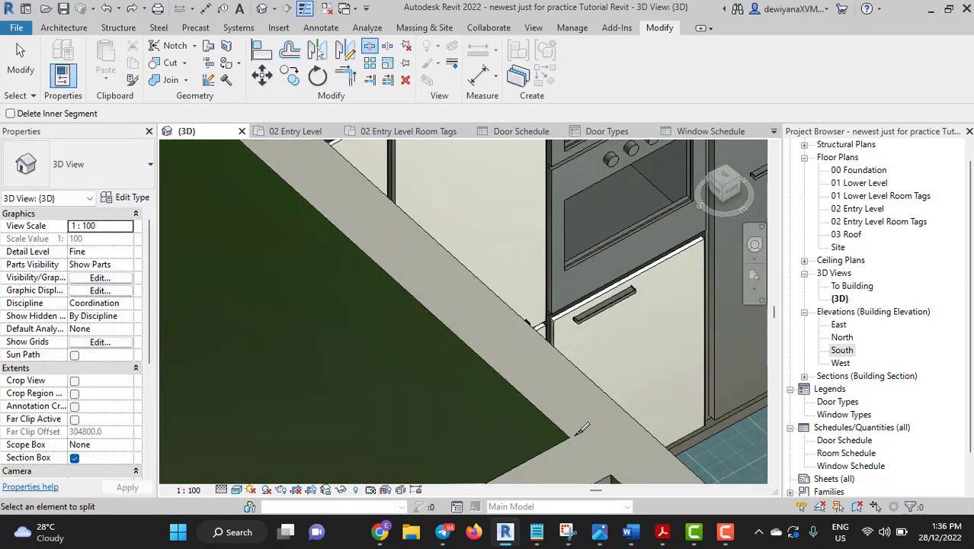
pyautogui.click(577, 431)
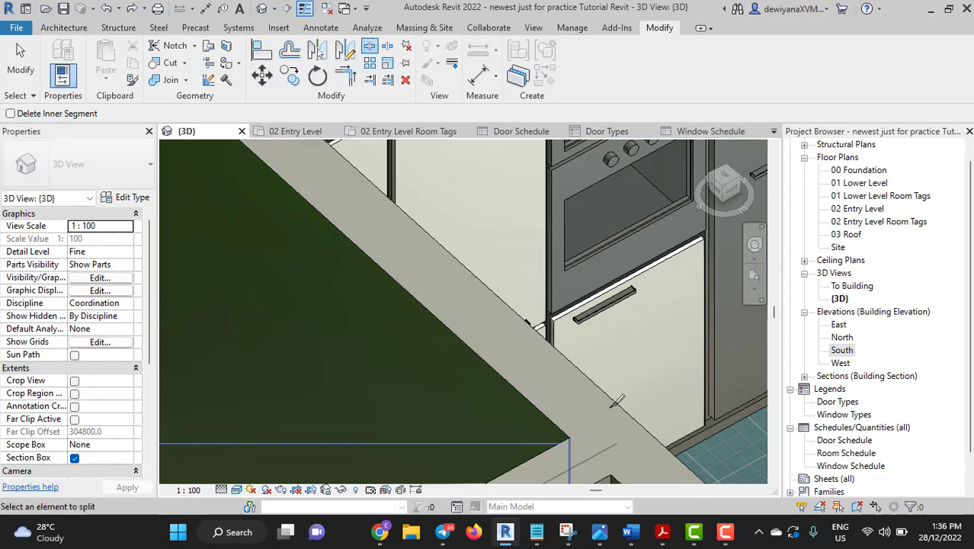
pyautogui.click(21, 61)
# Step: Check the resulting lengths: the 5300 mm diagonal wall and the 1640 mm and 5160 mm pieces
pyautogui.moveTo(432, 445)
pyautogui.keyDown('shift'); pyautogui.mouseDown(button='middle')
pyautogui.moveTo(547, 355)
pyautogui.moveTo(339, 250)
pyautogui.mouseUp(button='middle'); pyautogui.keyUp('shift')
pyautogui.click(550, 349)
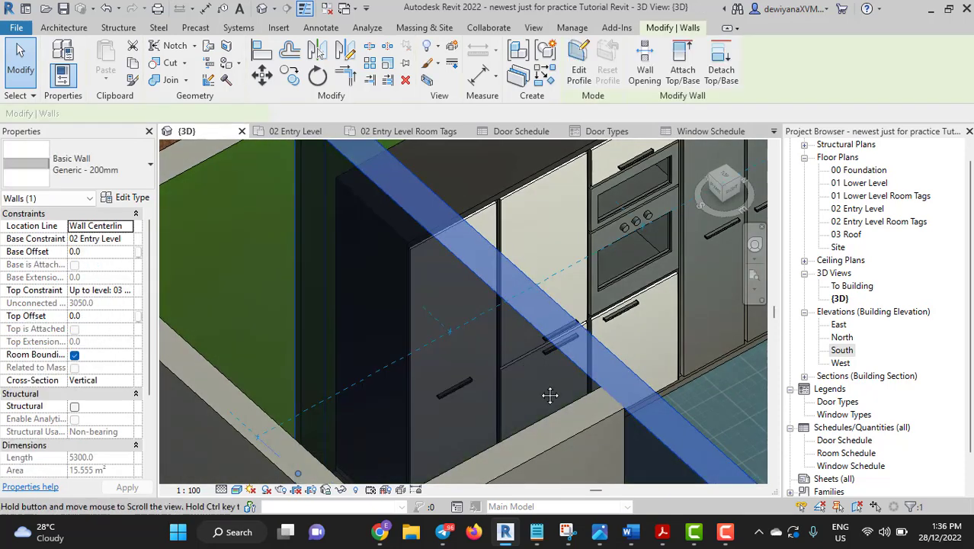
pyautogui.click(327, 238)
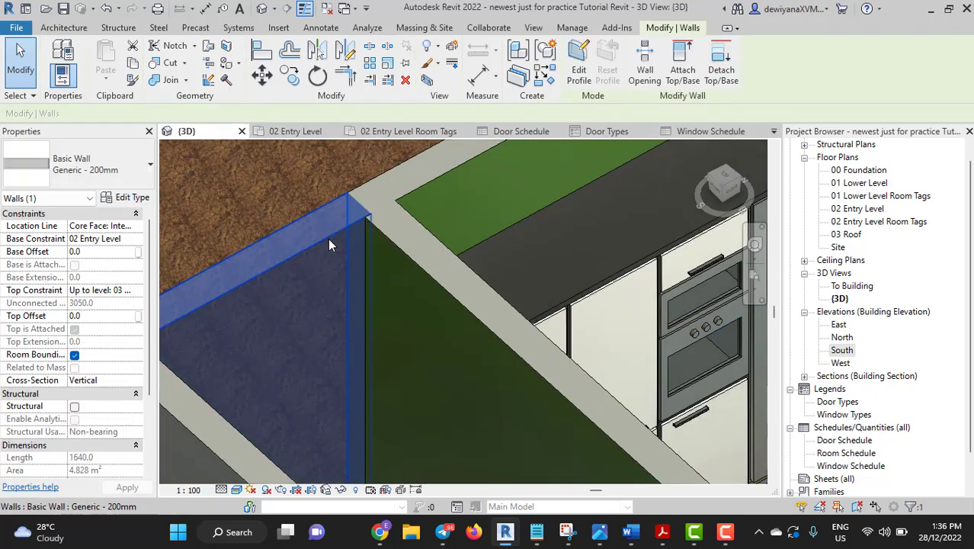
pyautogui.click(433, 182)
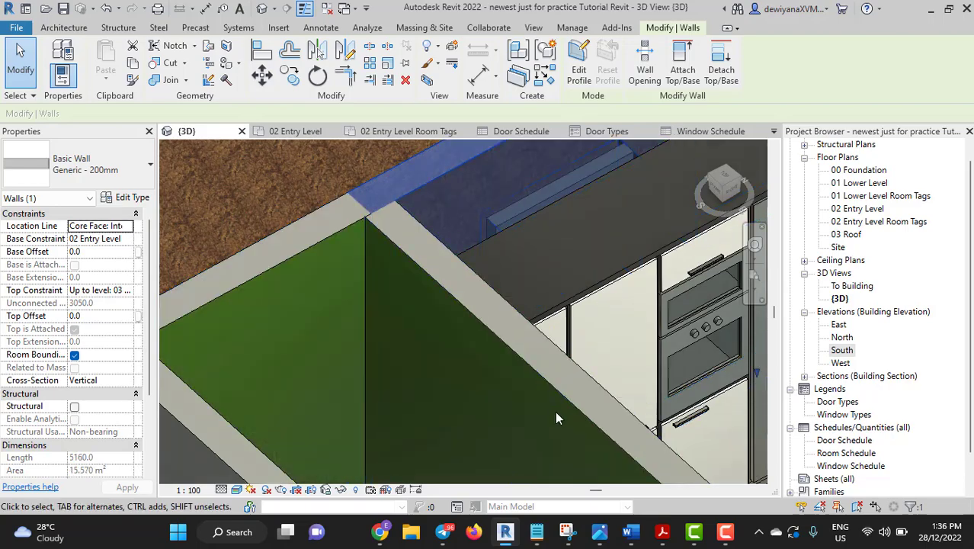
pyautogui.moveTo(555, 411); pyautogui.dragTo(455, 332, button='middle')
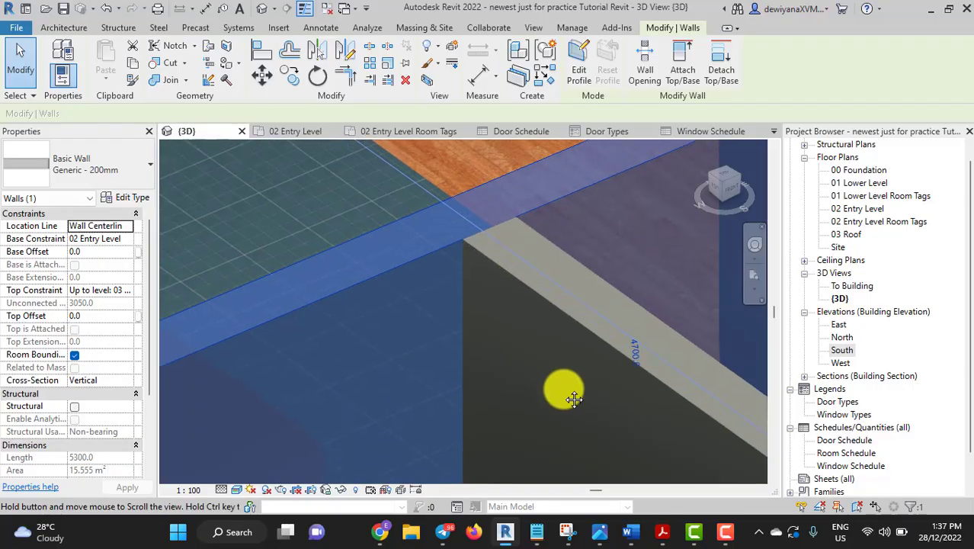
# Step: Restart and cancel Split Element near the wall junction without making a cut
pyautogui.moveTo(563, 387)
pyautogui.mouseDown(button='middle')
pyautogui.moveTo(498, 290)
pyautogui.moveTo(478, 355)
pyautogui.moveTo(475, 346)
pyautogui.mouseUp(button='middle')
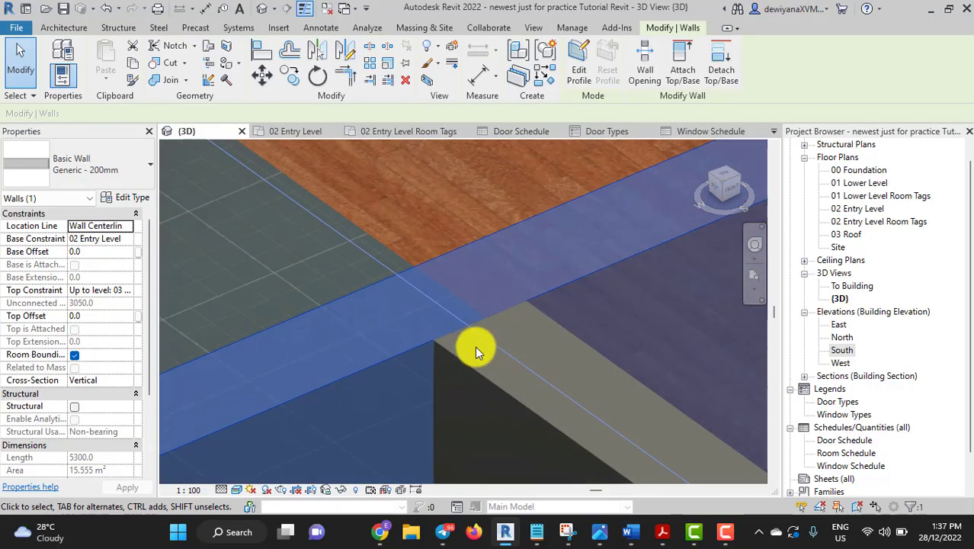
pyautogui.click(370, 46)
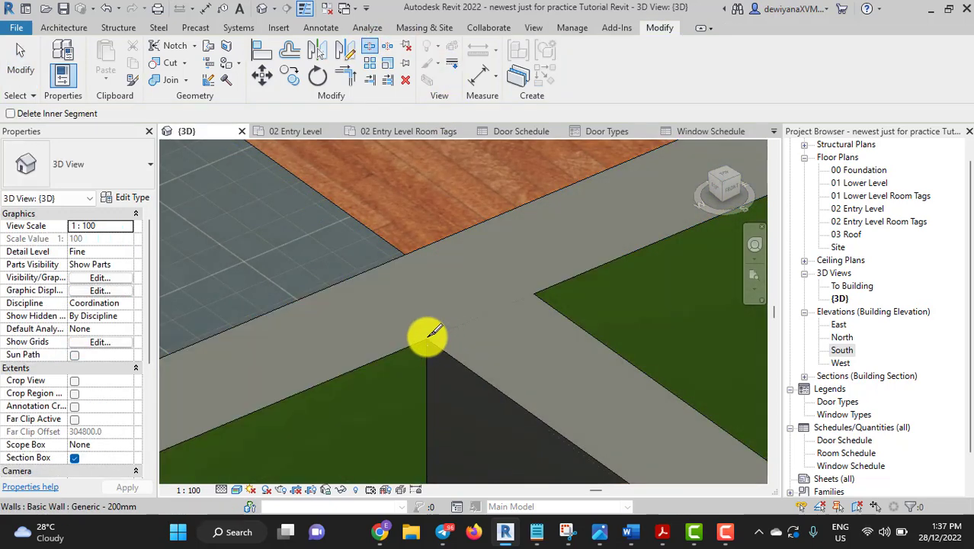
pyautogui.press('Escape')
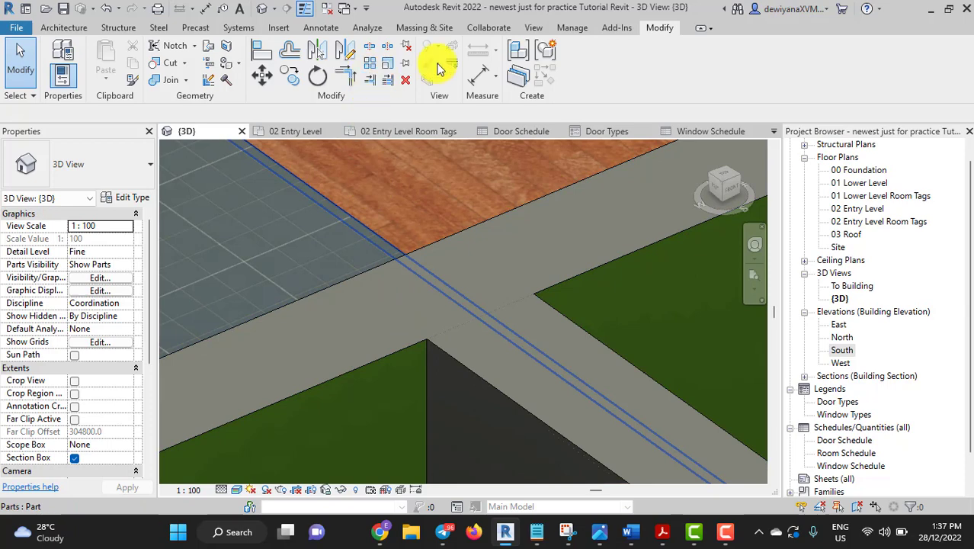
pyautogui.click(370, 47)
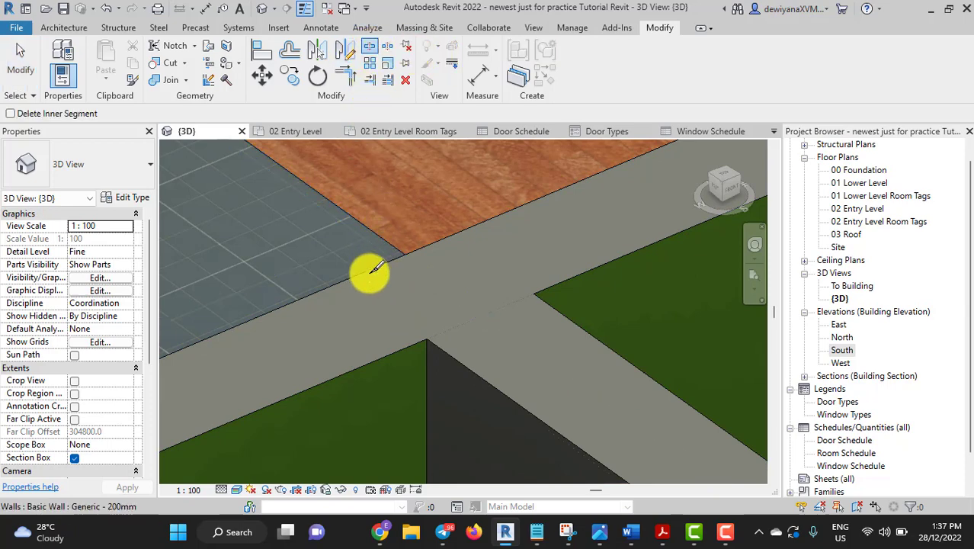
pyautogui.scroll(3, 426, 339)
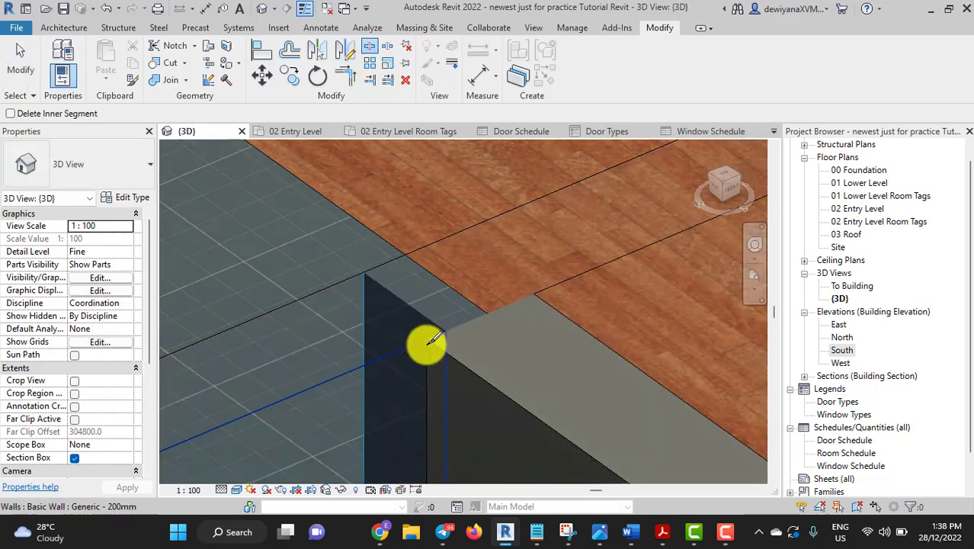
pyautogui.click(21, 59)
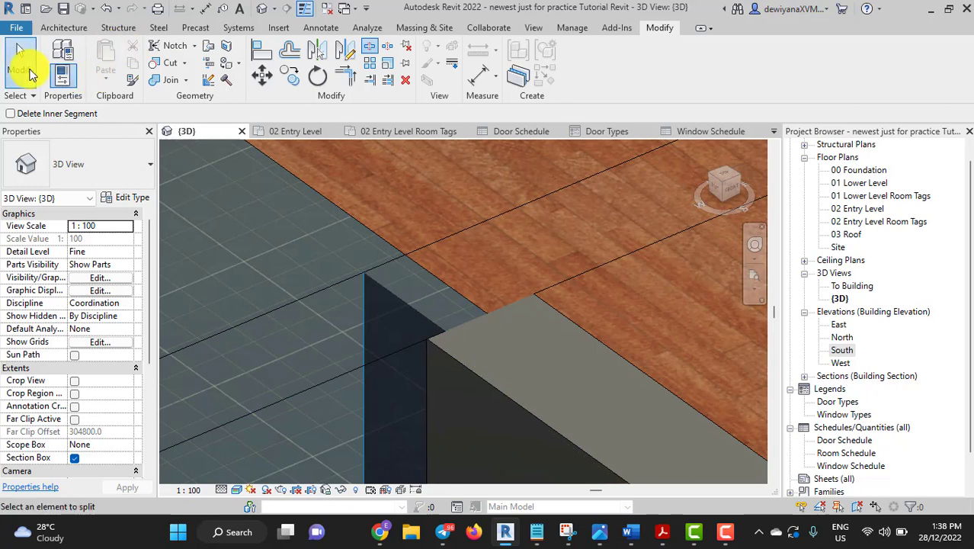
# Step: Select the 2735 mm wall left of the junction and orbit to verify it
pyautogui.click(388, 351)
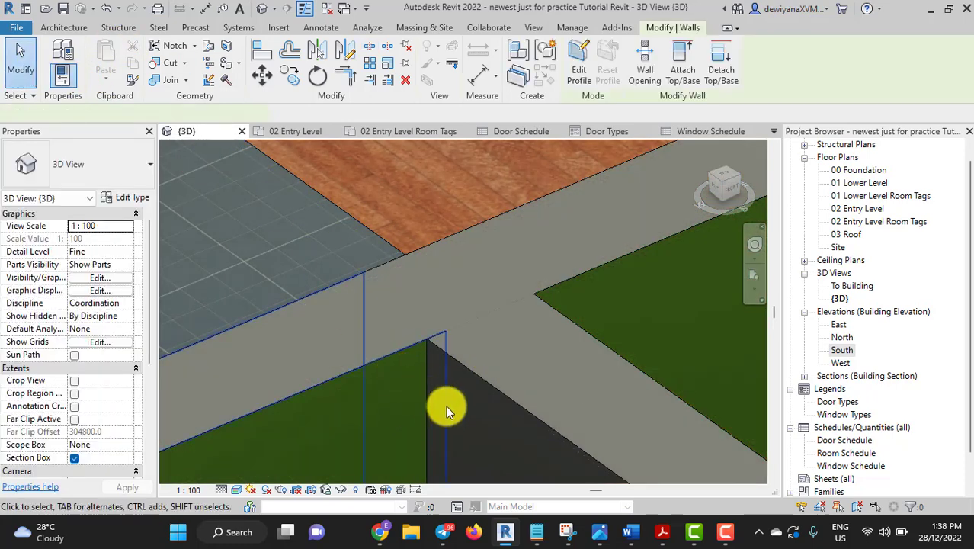
pyautogui.scroll(-2, 446, 416)
pyautogui.keyDown('shift'); pyautogui.moveTo(455, 412); pyautogui.dragTo(453, 249, button='middle'); pyautogui.keyUp('shift')
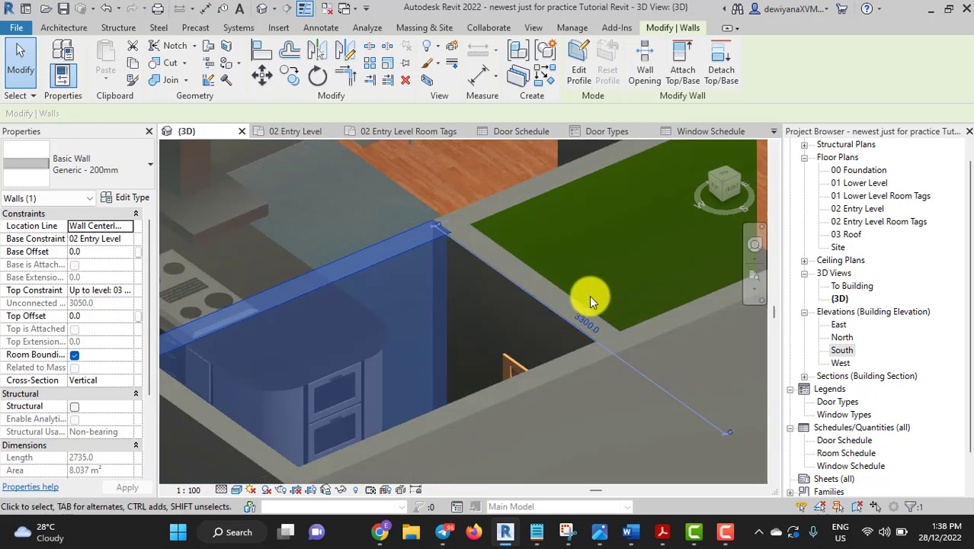
pyautogui.keyDown('shift'); pyautogui.moveTo(589, 295); pyautogui.dragTo(570, 301, button='middle'); pyautogui.keyUp('shift')
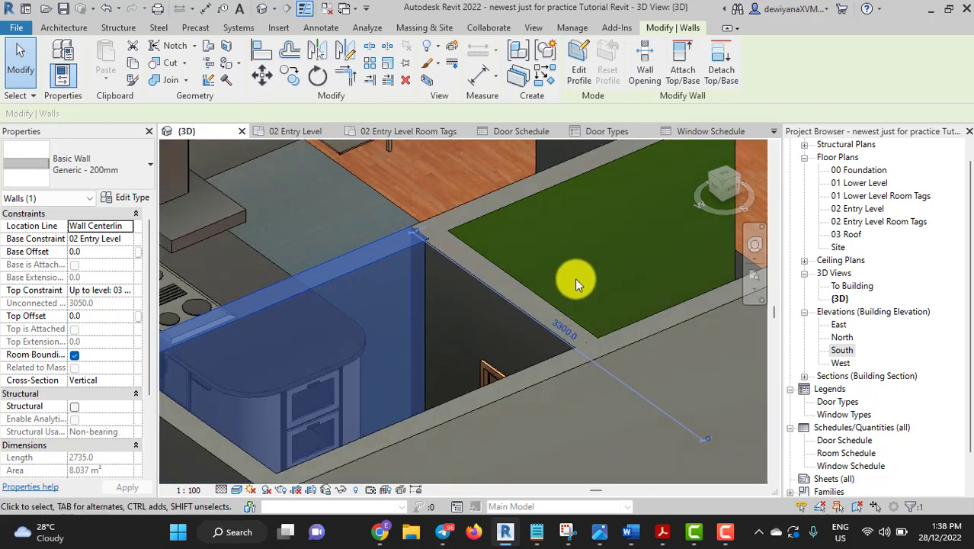
pyautogui.press('Escape')
pyautogui.moveTo(576, 267); pyautogui.dragTo(644, 361, button='middle')
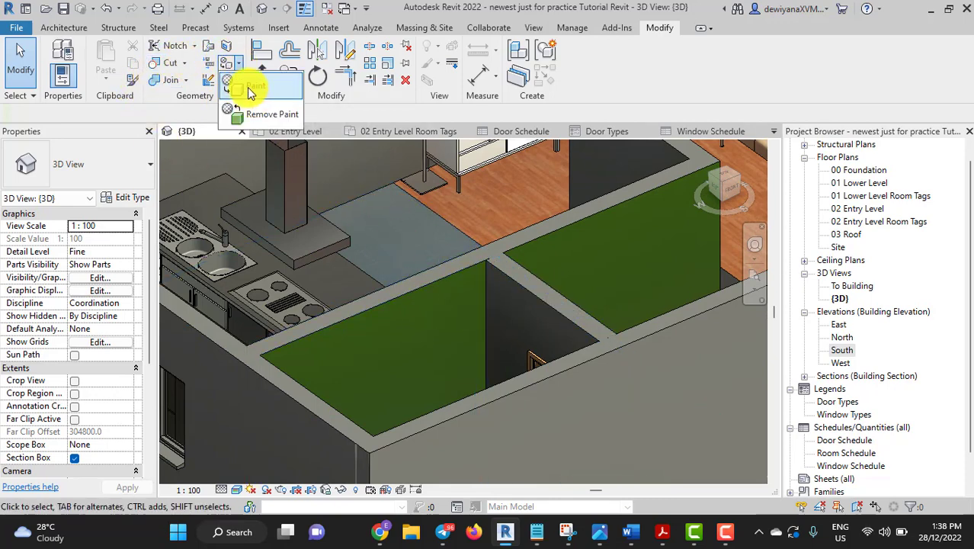
# Step: Abandon the Paint command, closing the Material Browser after panning toward the sofa area
pyautogui.click(238, 67)
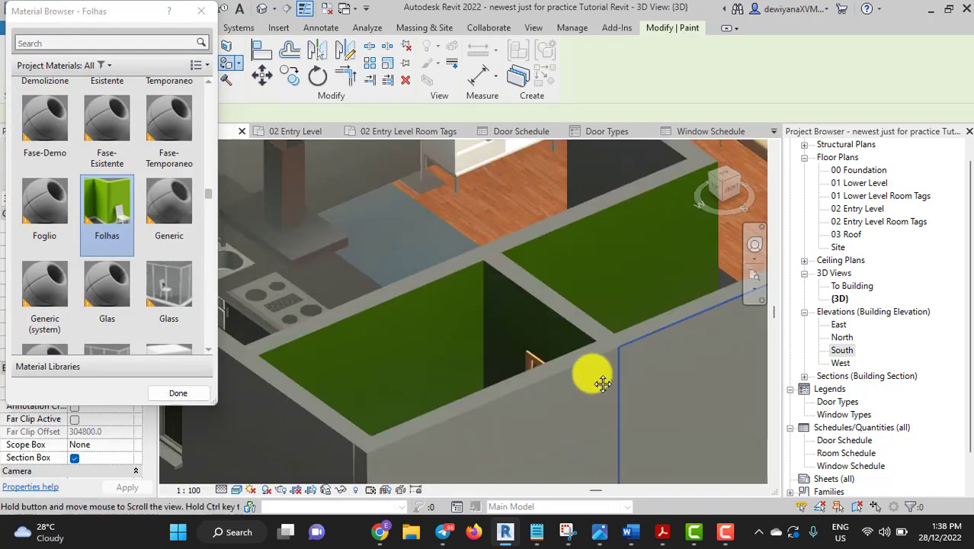
pyautogui.moveTo(649, 352); pyautogui.dragTo(501, 393, button='middle')
pyautogui.scroll(5, 142, 224)
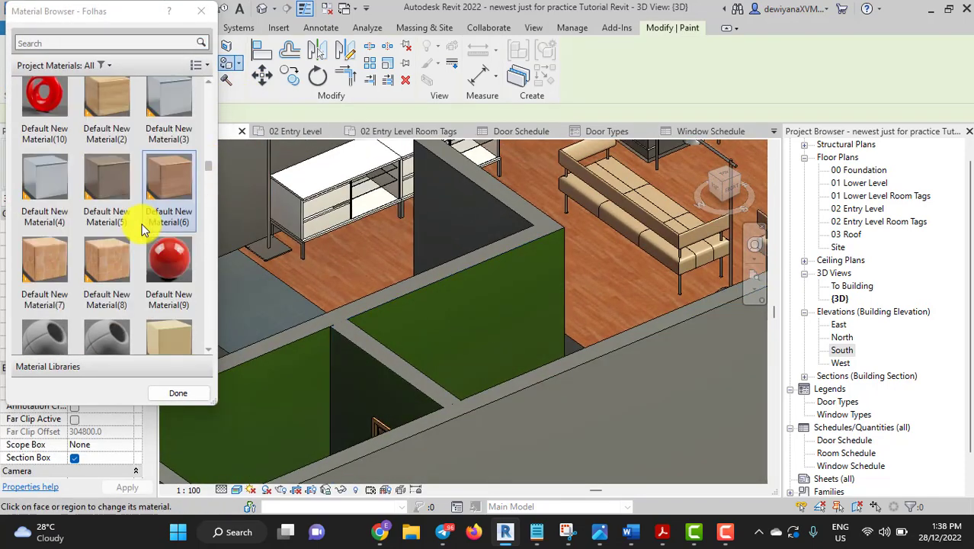
pyautogui.scroll(5, 141, 224)
pyautogui.scroll(1, 141, 224)
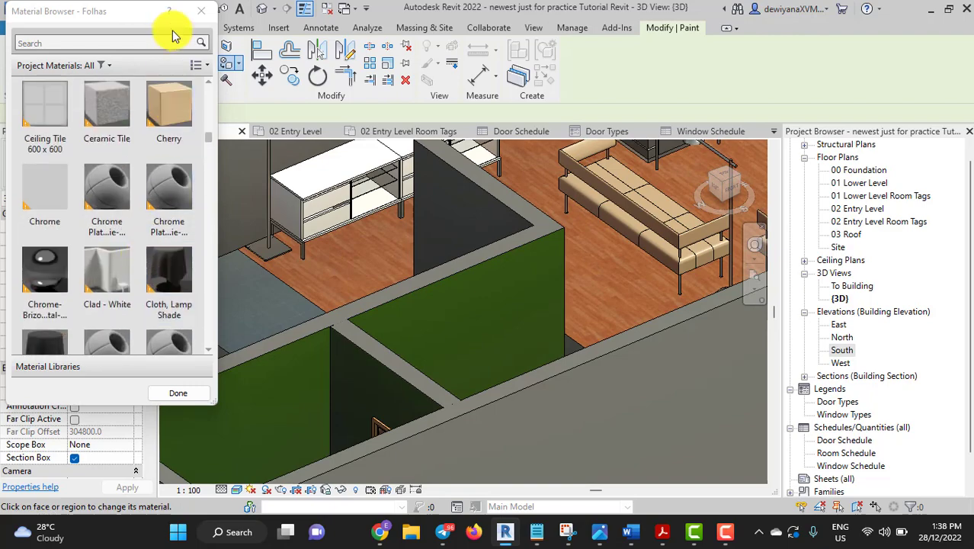
pyautogui.click(196, 16)
pyautogui.press('Escape')
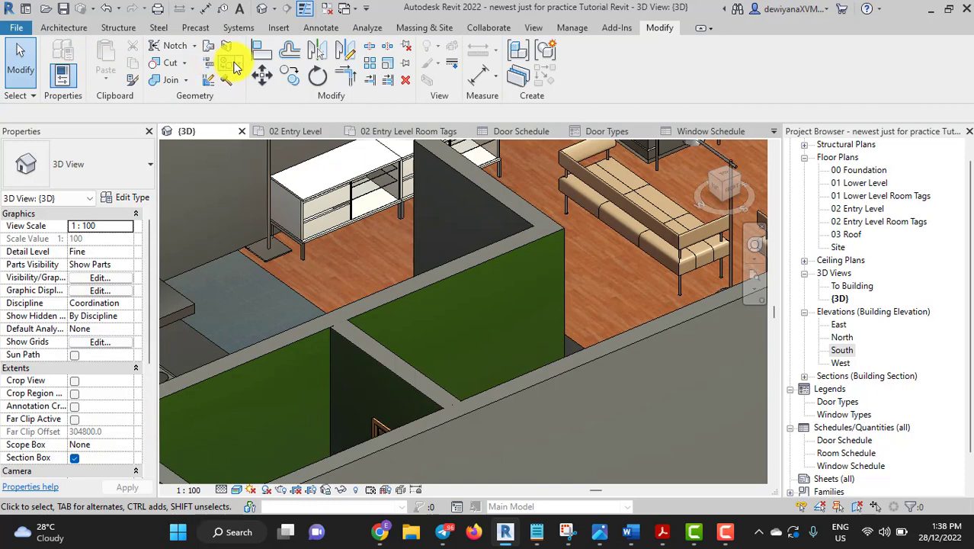
# Step: Cancel a second Paint attempt and orbit to look down into the kitchen and living area
pyautogui.click(241, 67)
pyautogui.click(242, 90)
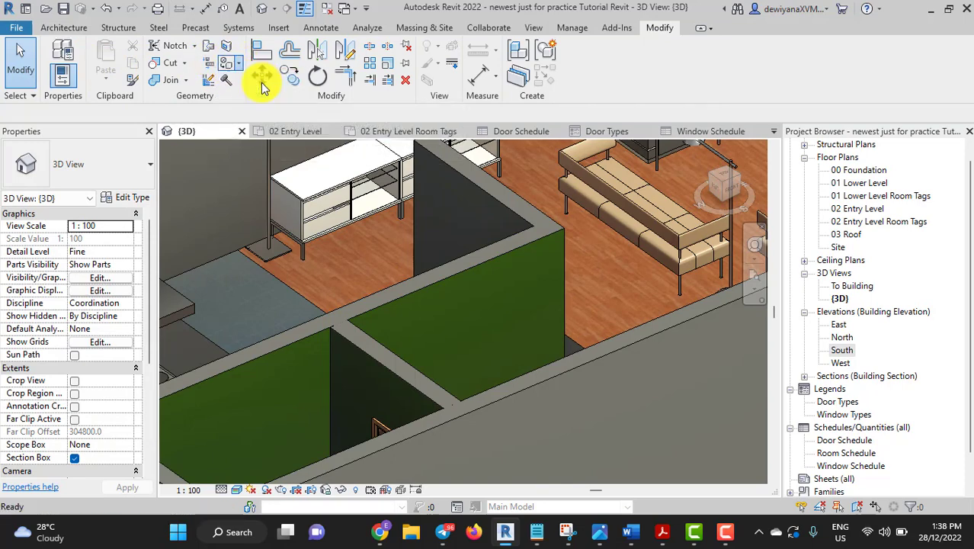
pyautogui.click(198, 14)
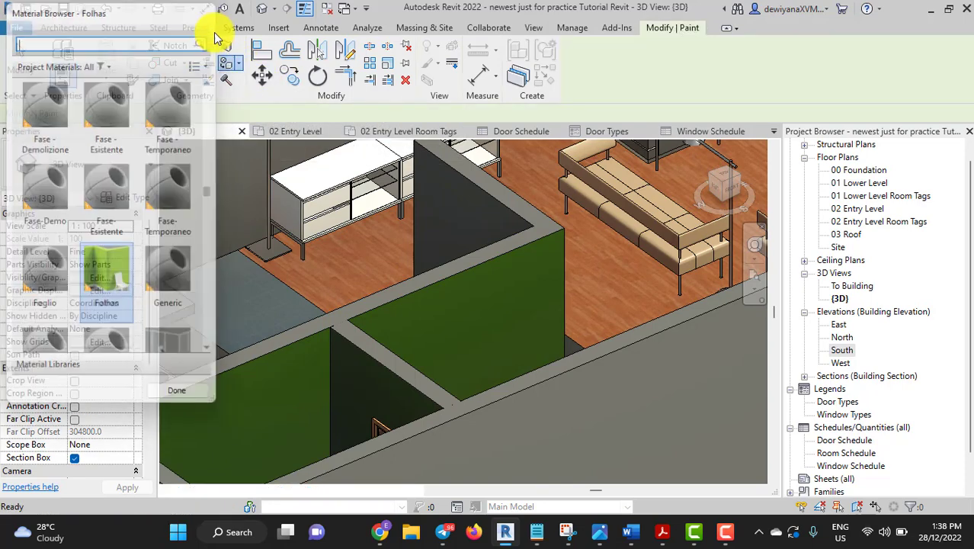
pyautogui.press('Escape')
pyautogui.moveTo(551, 267)
pyautogui.keyDown('shift'); pyautogui.mouseDown(button='middle')
pyautogui.moveTo(380, 278)
pyautogui.moveTo(398, 278)
pyautogui.moveTo(448, 312)
pyautogui.moveTo(381, 282)
pyautogui.mouseUp(button='middle'); pyautogui.keyUp('shift')
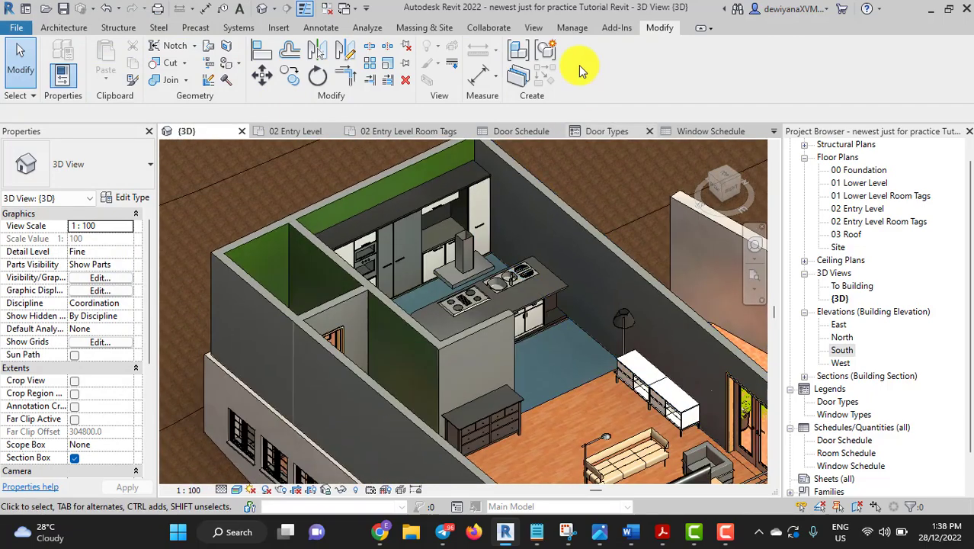
pyautogui.click(573, 29)
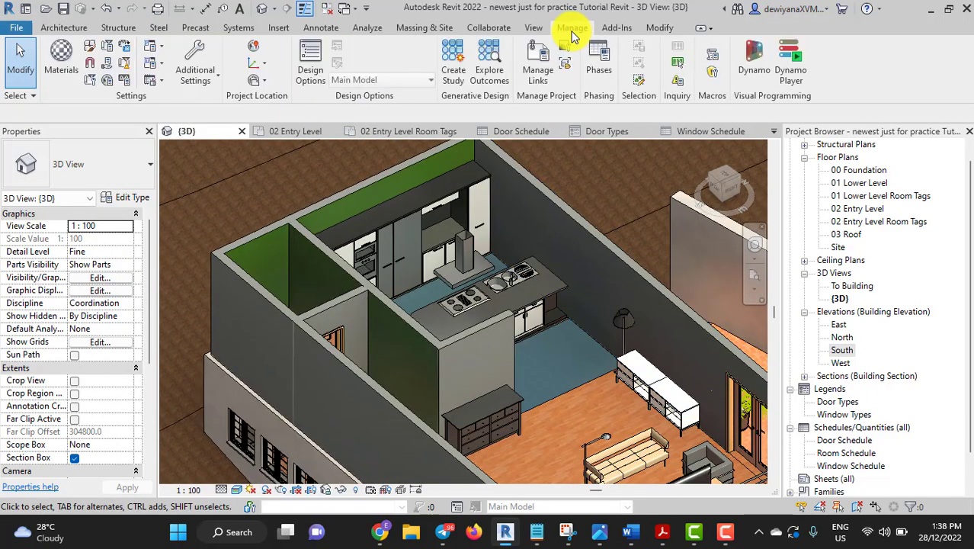
# Step: Open the project Materials browser and create a new blank material
pyautogui.click(61, 58)
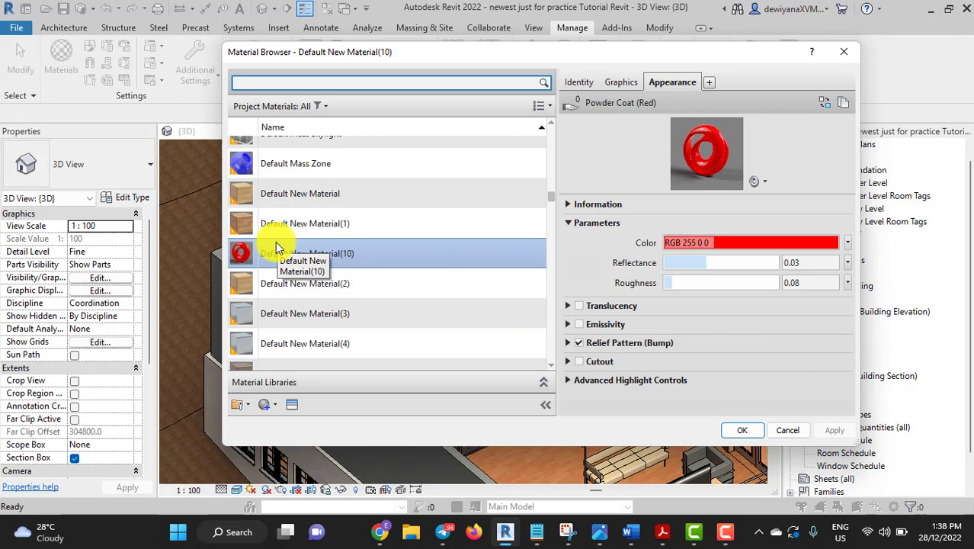
pyautogui.scroll(-1, 276, 247)
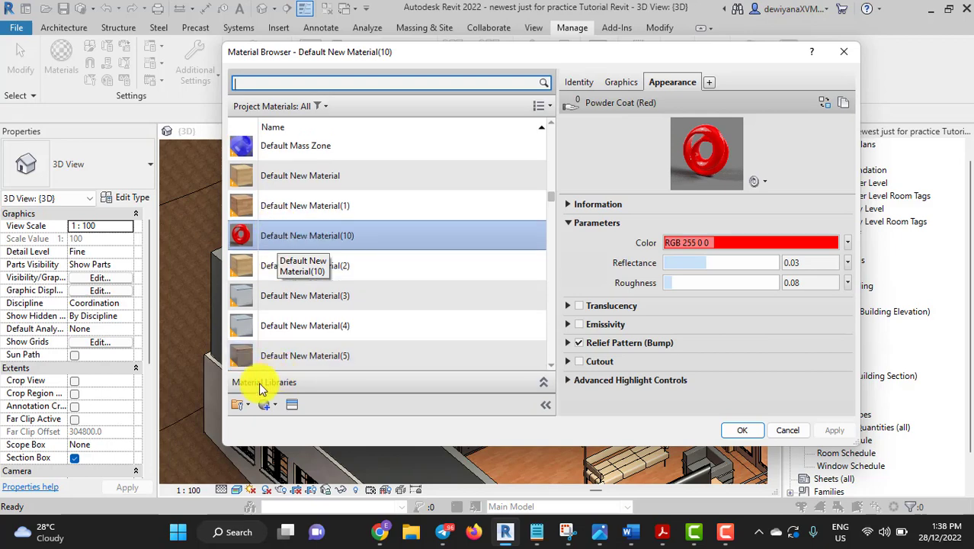
pyautogui.click(264, 405)
pyautogui.click(304, 423)
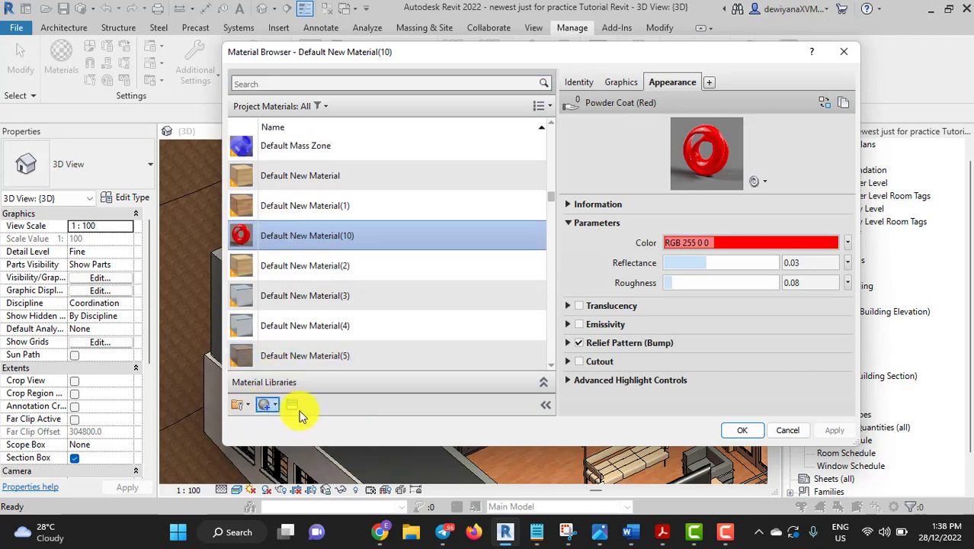
# Step: Search the appearance library for 'paint' and browse the Wall Paint appearances for Cafe
pyautogui.click(292, 405)
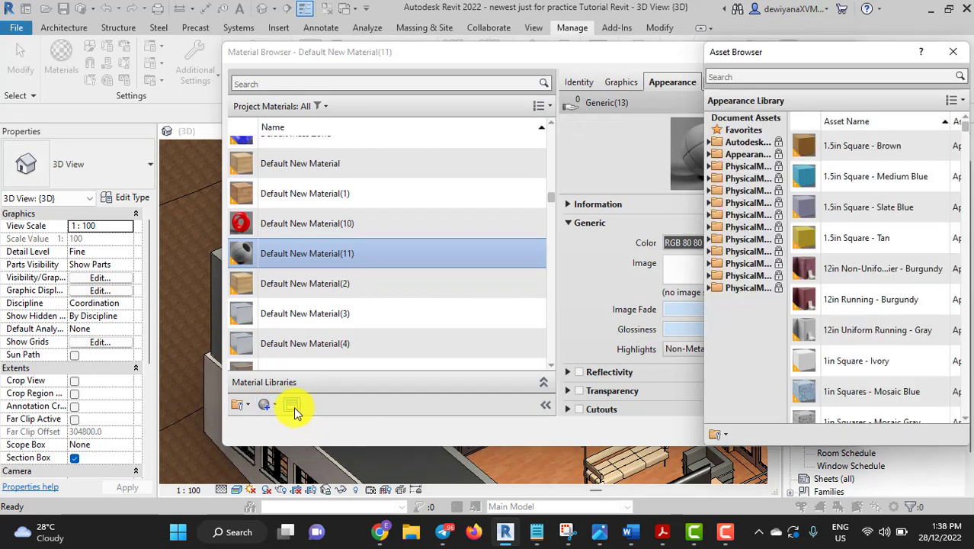
pyautogui.click(771, 77)
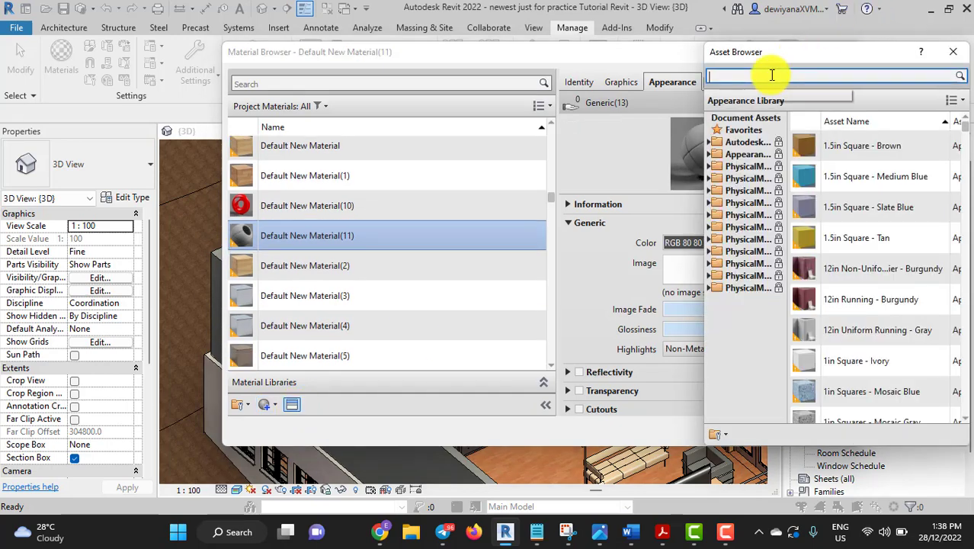
pyautogui.write('paint')
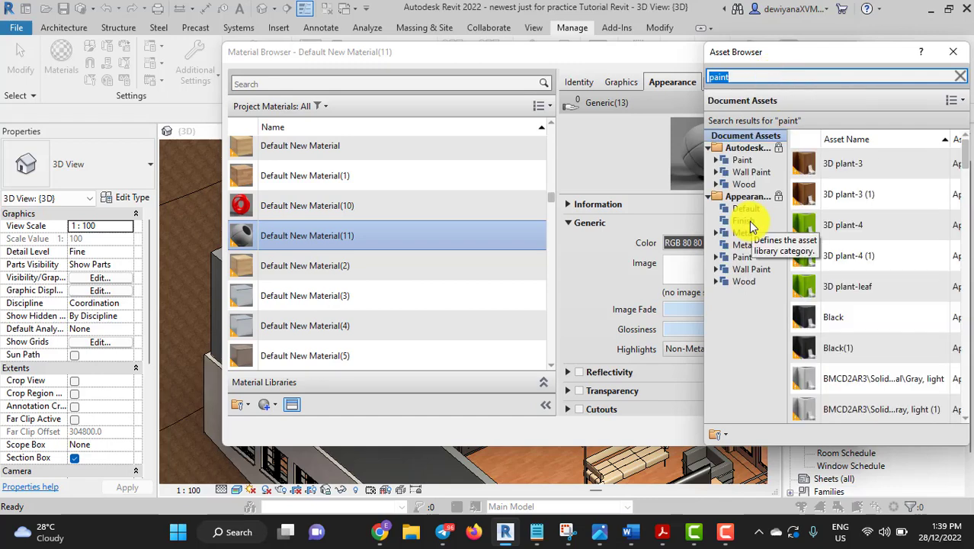
pyautogui.click(765, 271)
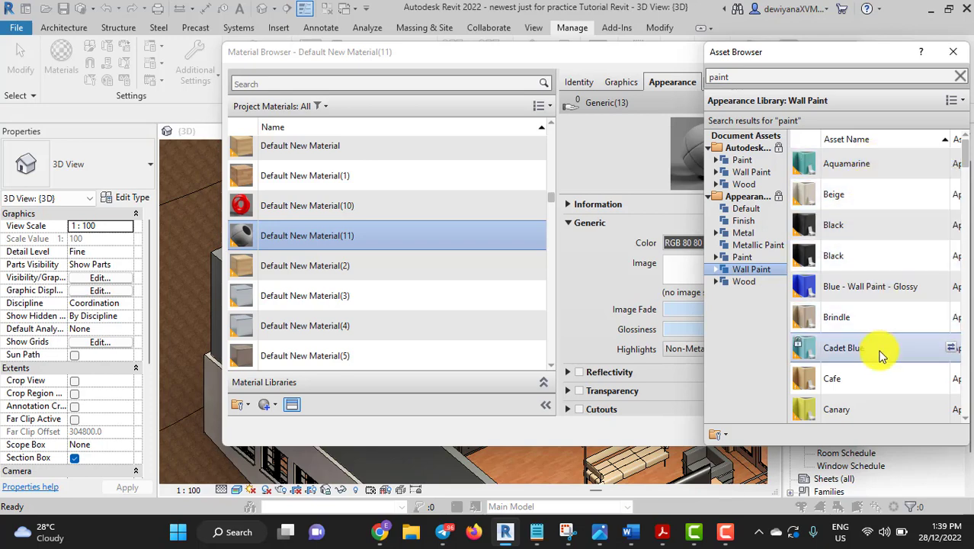
pyautogui.scroll(-5, 871, 312)
pyautogui.scroll(-5, 871, 311)
pyautogui.scroll(7, 876, 328)
pyautogui.scroll(3, 884, 329)
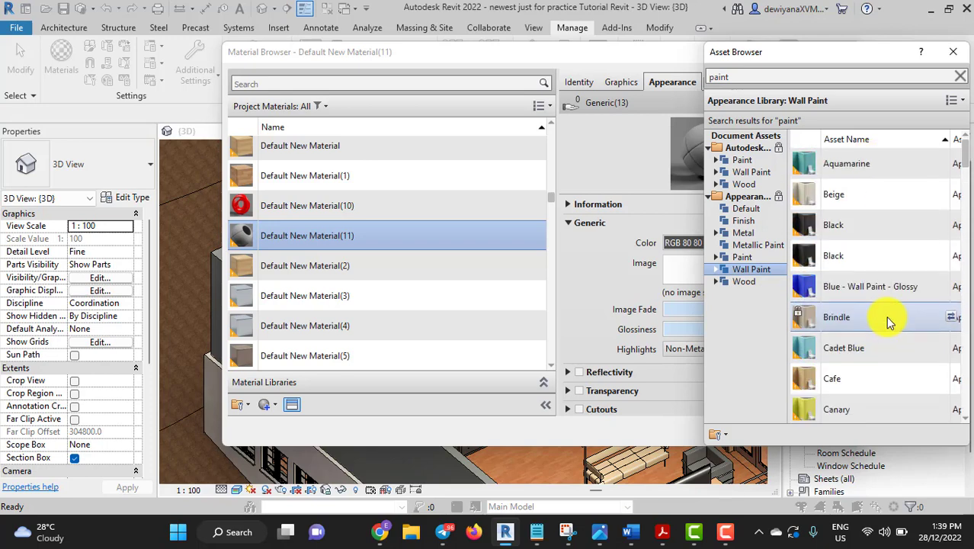
pyautogui.scroll(-1, 882, 321)
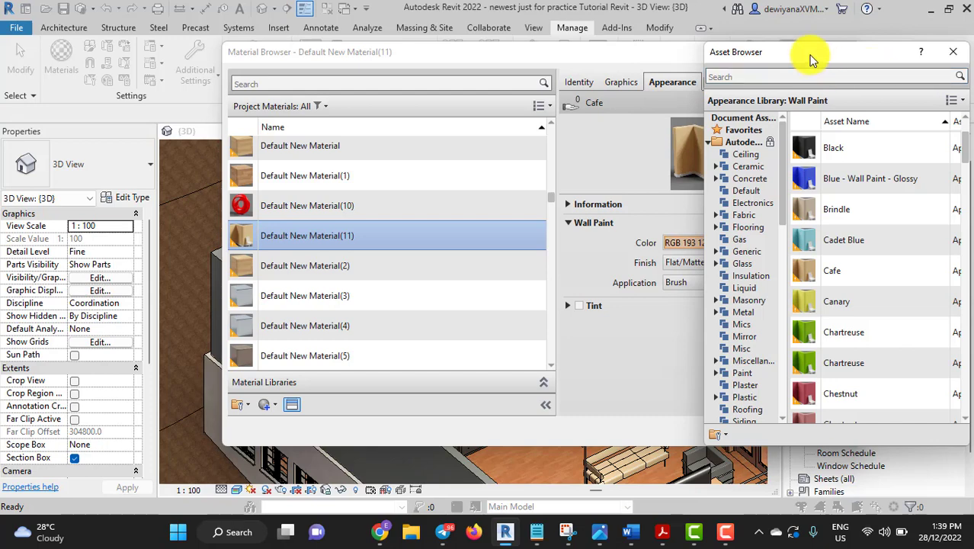
# Step: On the Graphics tab, turn on Use Render Appearance for the new material's shading
pyautogui.moveTo(808, 55); pyautogui.dragTo(873, 72)
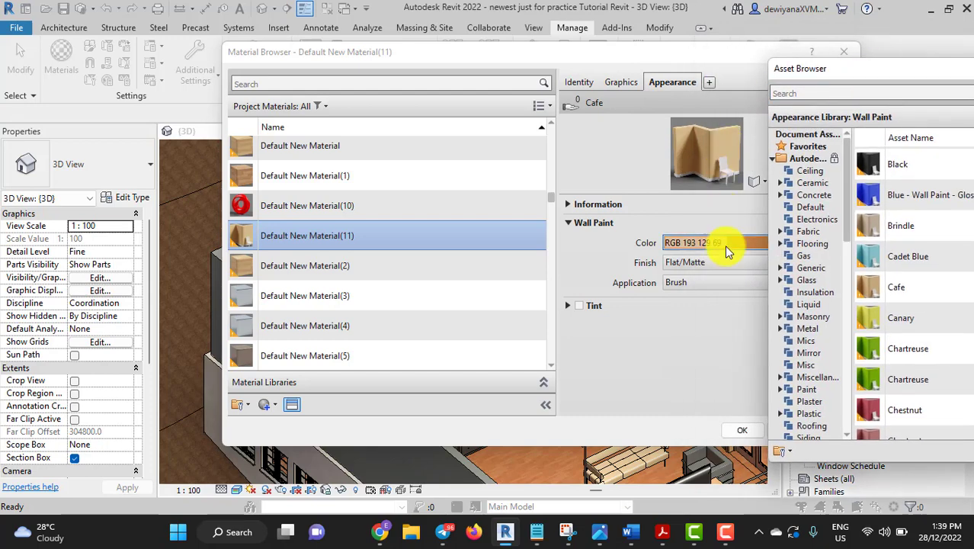
pyautogui.click(620, 82)
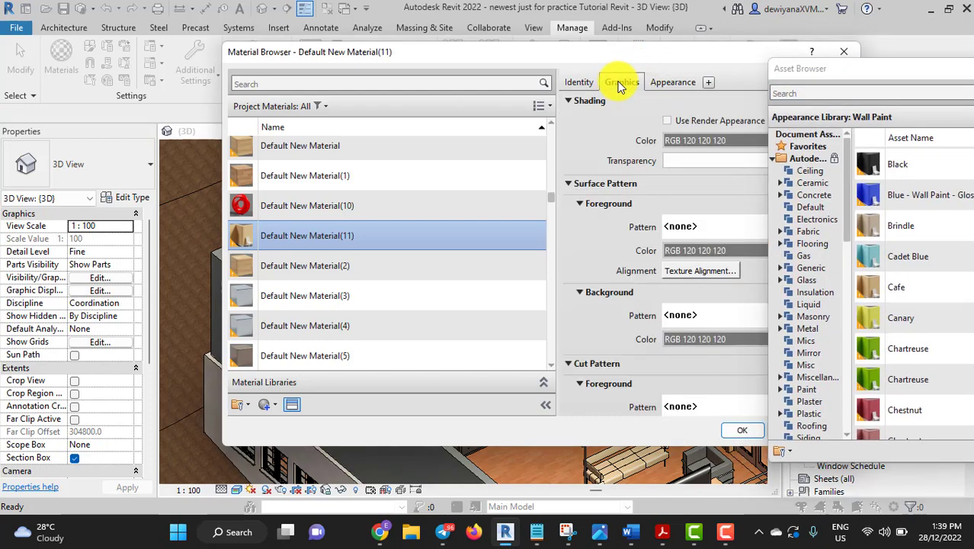
pyautogui.click(667, 122)
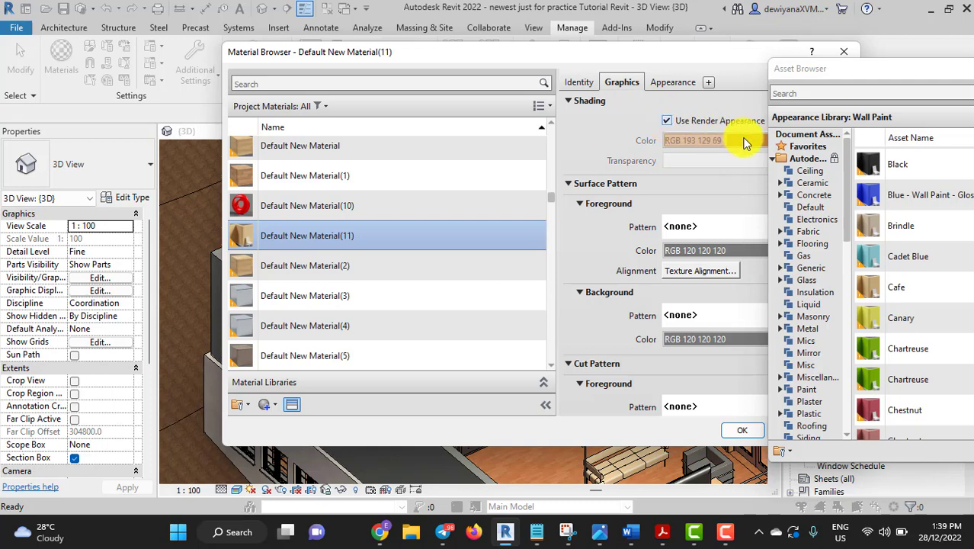
# Step: Rename the material to Cafe Paint and close the Asset Browser
pyautogui.click(566, 82)
pyautogui.moveTo(661, 105); pyautogui.dragTo(758, 107)
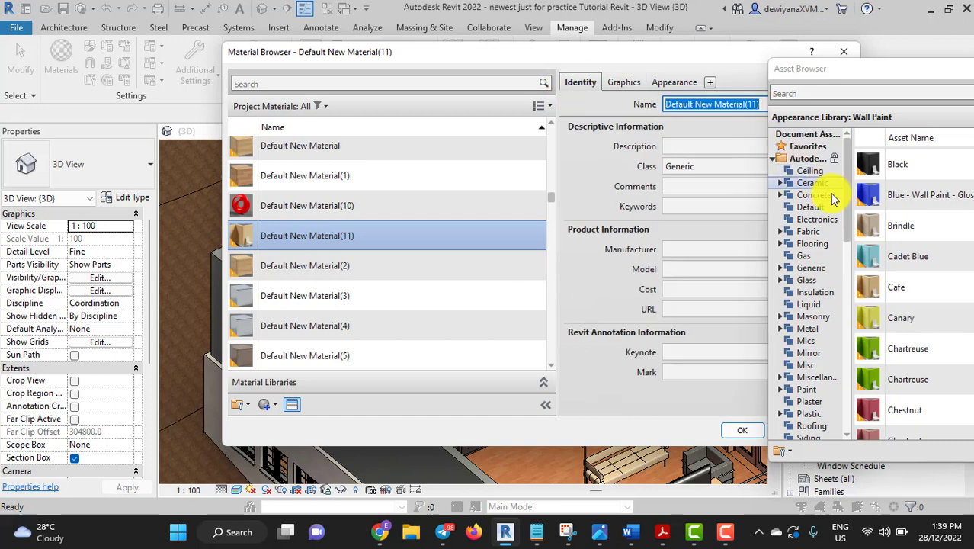
pyautogui.scroll(1, 905, 228)
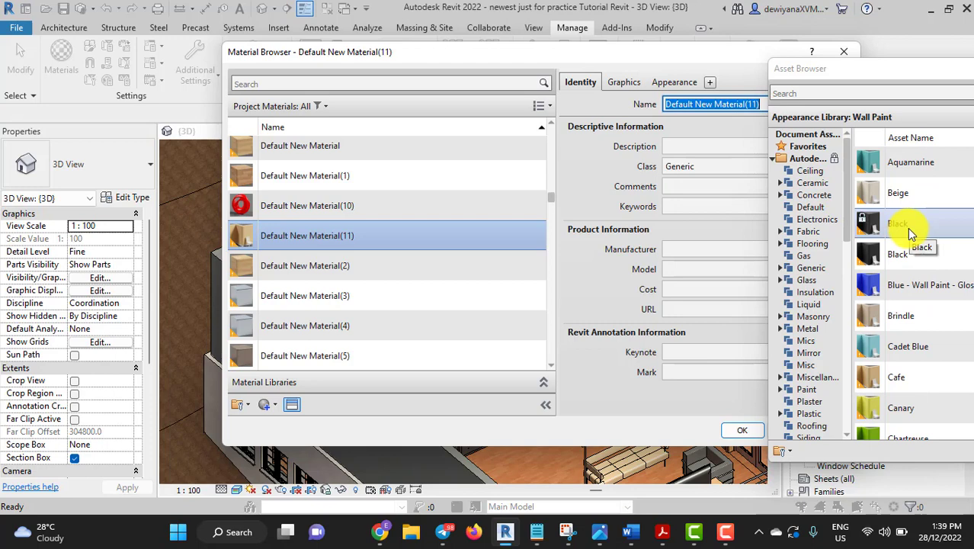
pyautogui.scroll(-1, 906, 227)
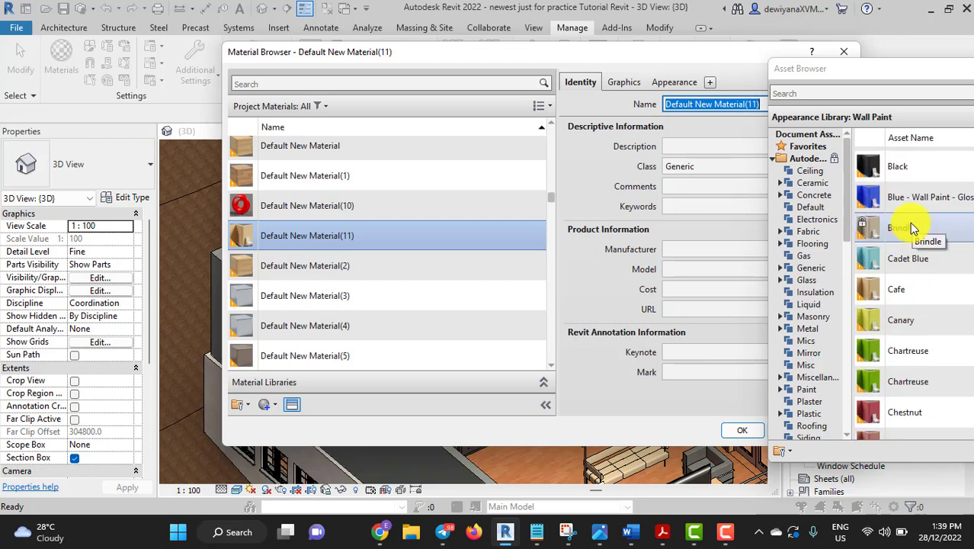
pyautogui.write('Cafe P')
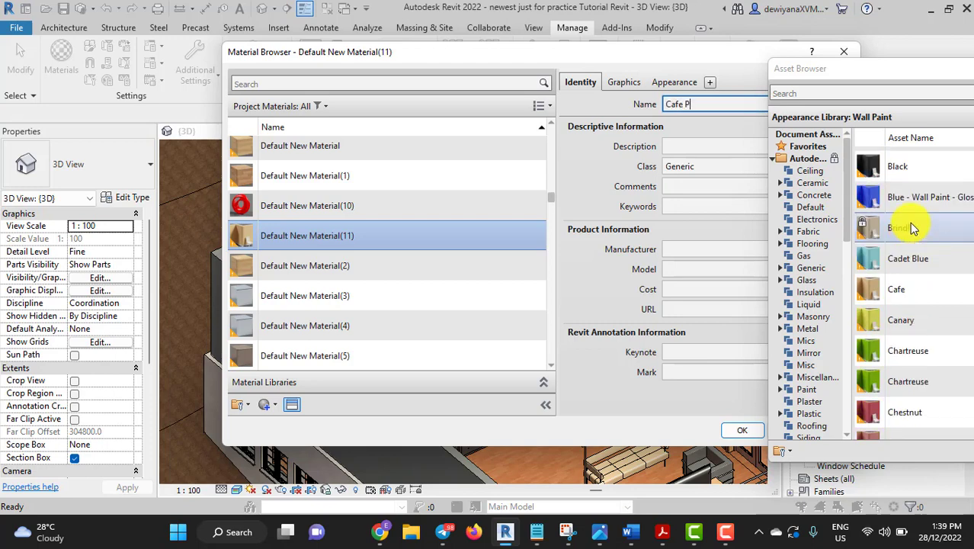
pyautogui.write('aint')
pyautogui.scroll(-1, 887, 434)
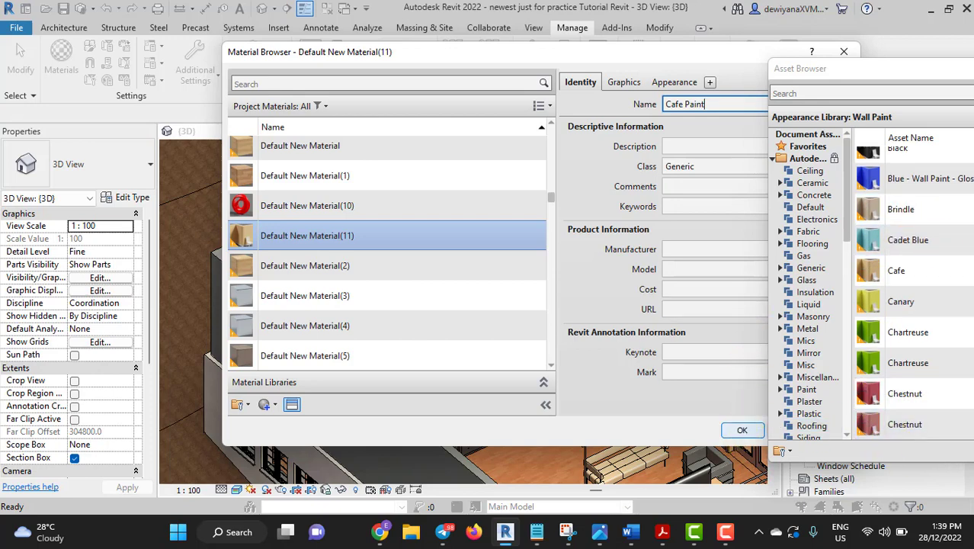
pyautogui.moveTo(913, 65); pyautogui.dragTo(875, 71)
pyautogui.click(875, 71)
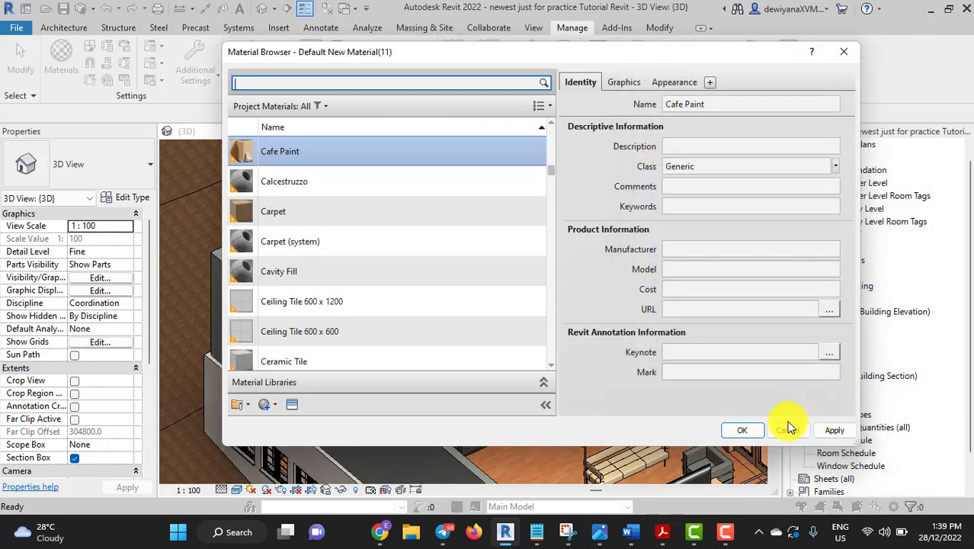
# Step: Save Cafe Paint, then create another new blank material in the Materials browser
pyautogui.click(739, 429)
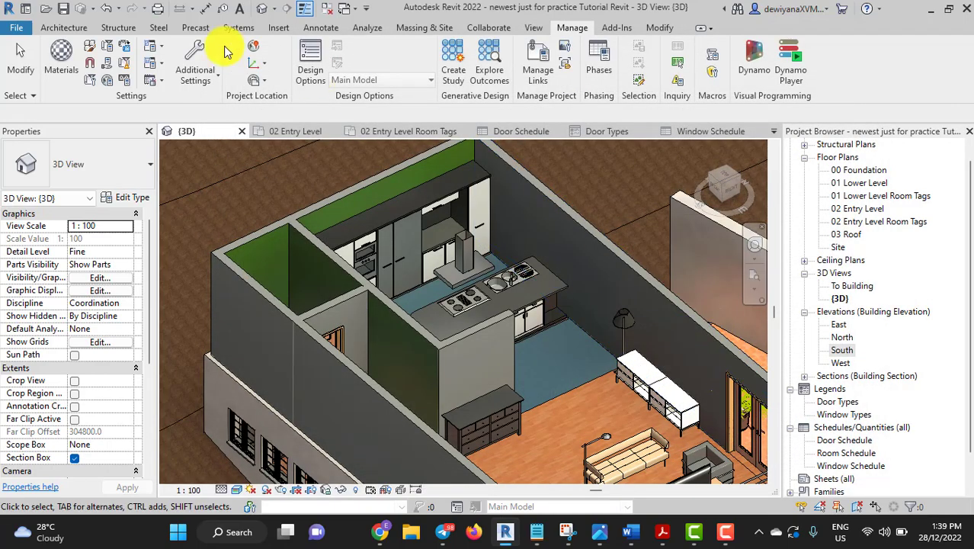
pyautogui.click(61, 59)
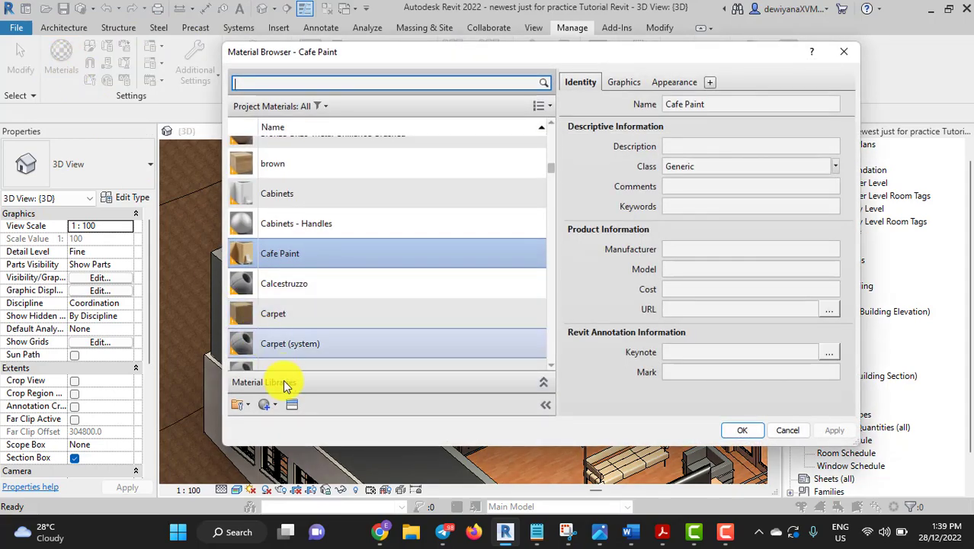
pyautogui.click(273, 404)
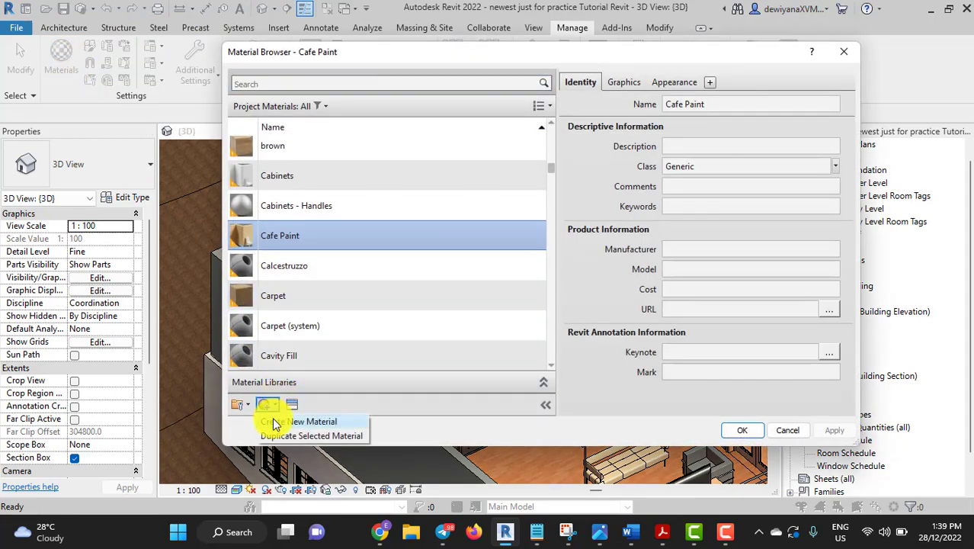
pyautogui.click(284, 420)
pyautogui.click(294, 405)
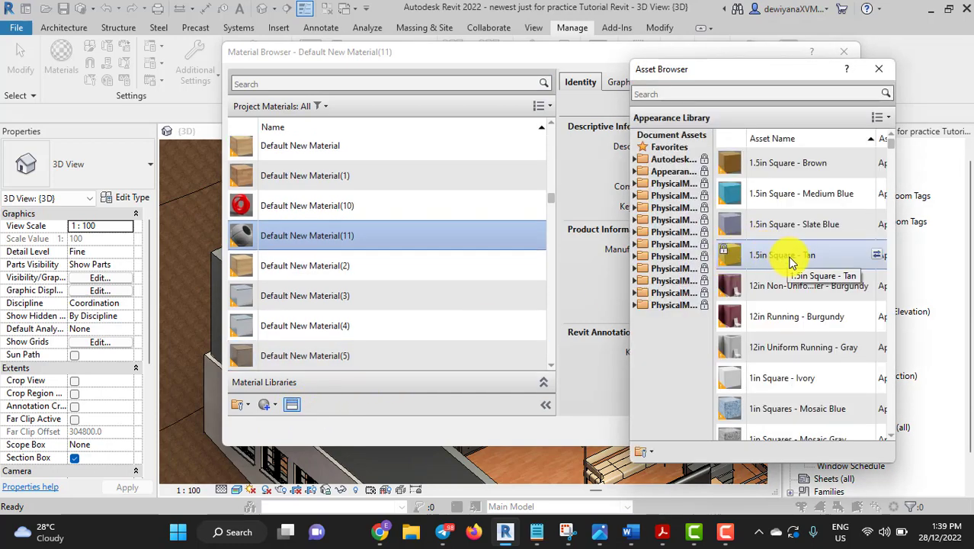
# Step: Search the assets for paint and assign the Wall Paint Brindle appearance
pyautogui.scroll(-5, 833, 288)
pyautogui.scroll(3, 837, 281)
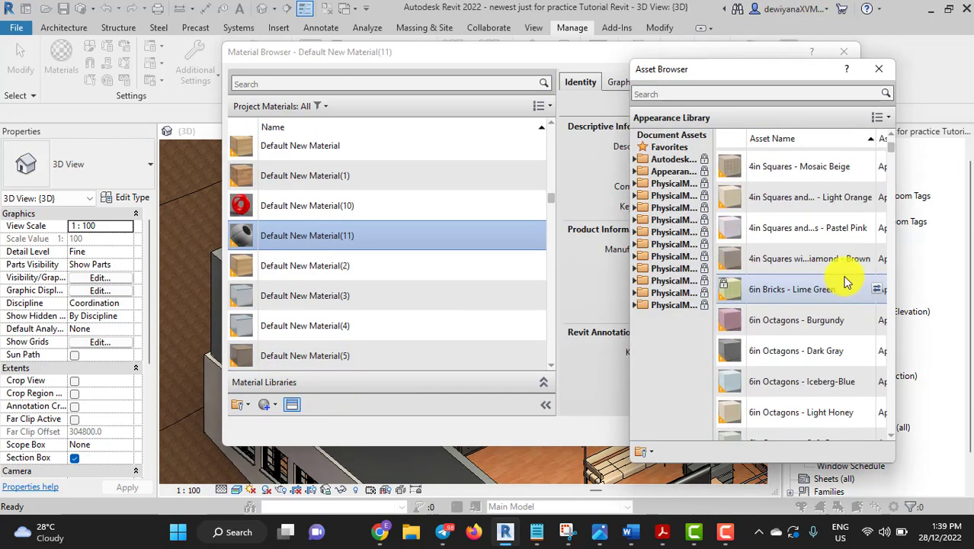
pyautogui.scroll(2, 841, 273)
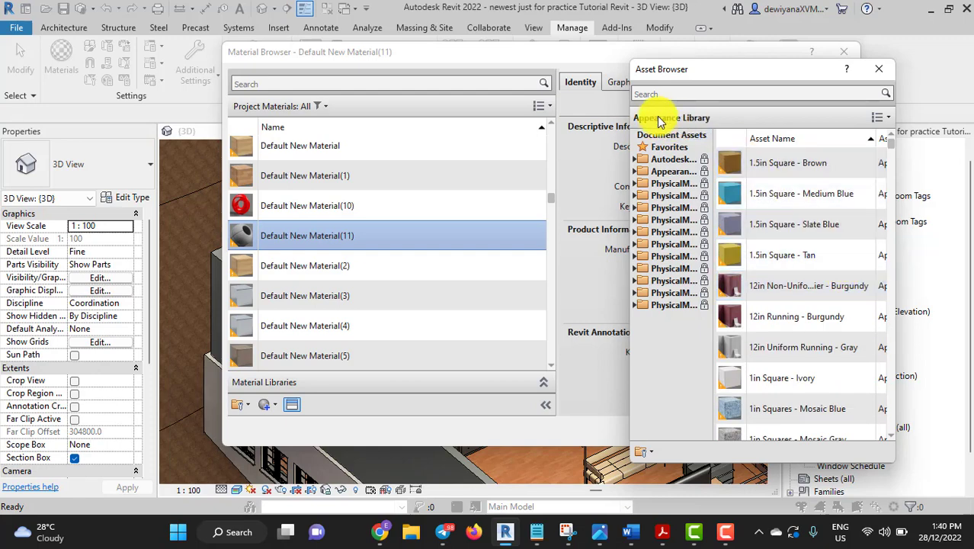
pyautogui.click(666, 92)
pyautogui.write('paint')
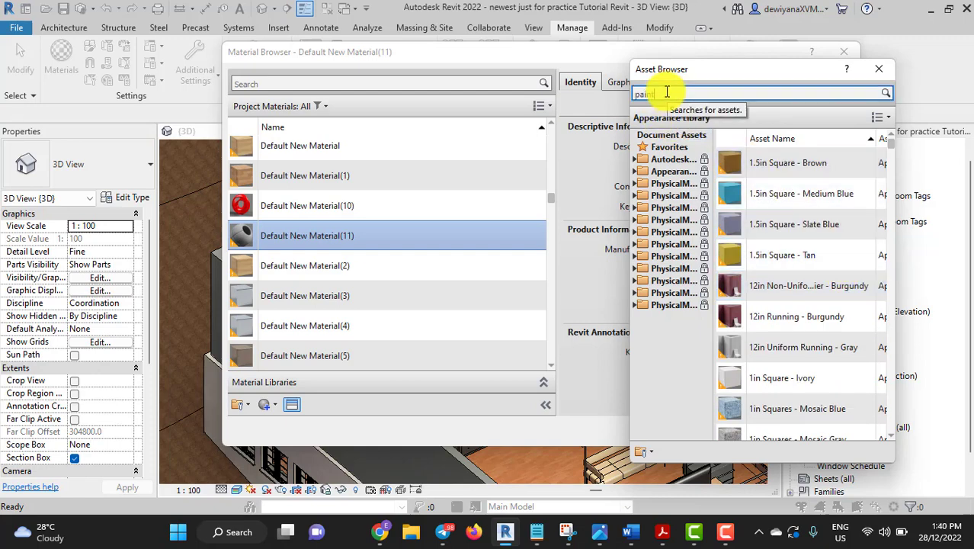
pyautogui.press('Return')
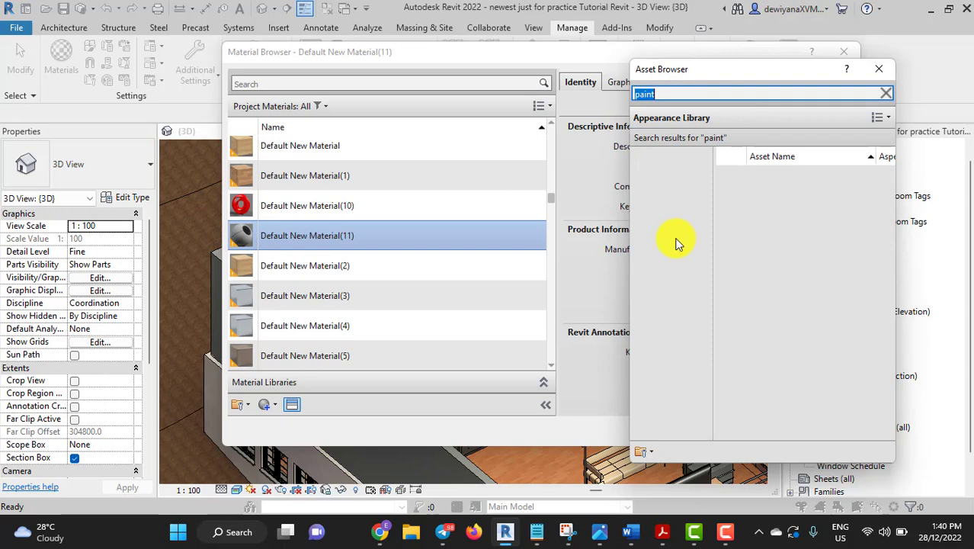
pyautogui.click(676, 286)
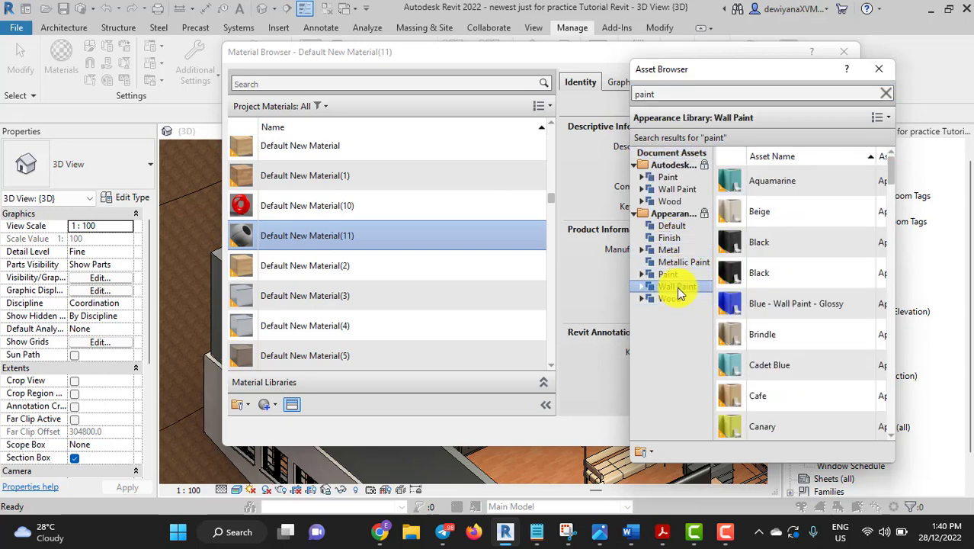
pyautogui.scroll(-2, 808, 286)
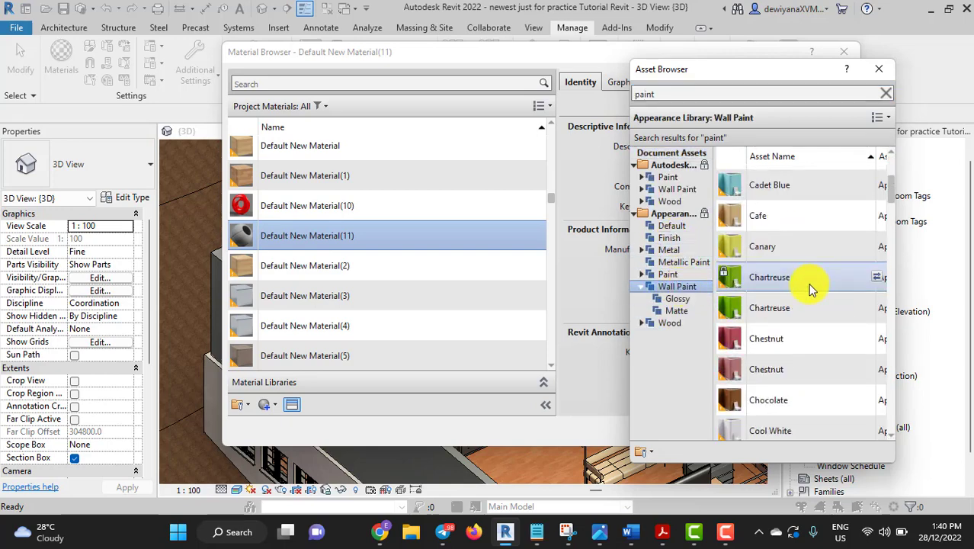
pyautogui.scroll(-1, 810, 286)
pyautogui.scroll(1, 815, 336)
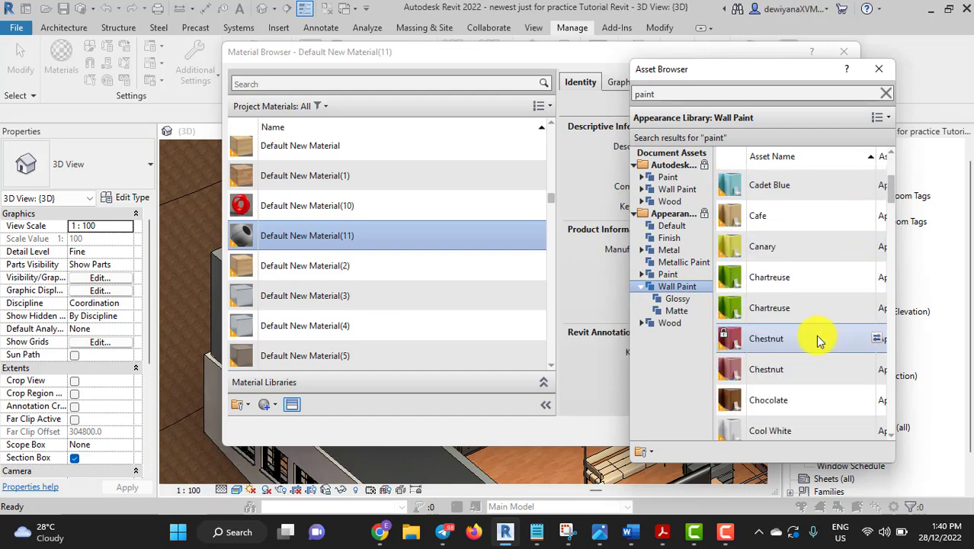
pyautogui.scroll(1, 815, 336)
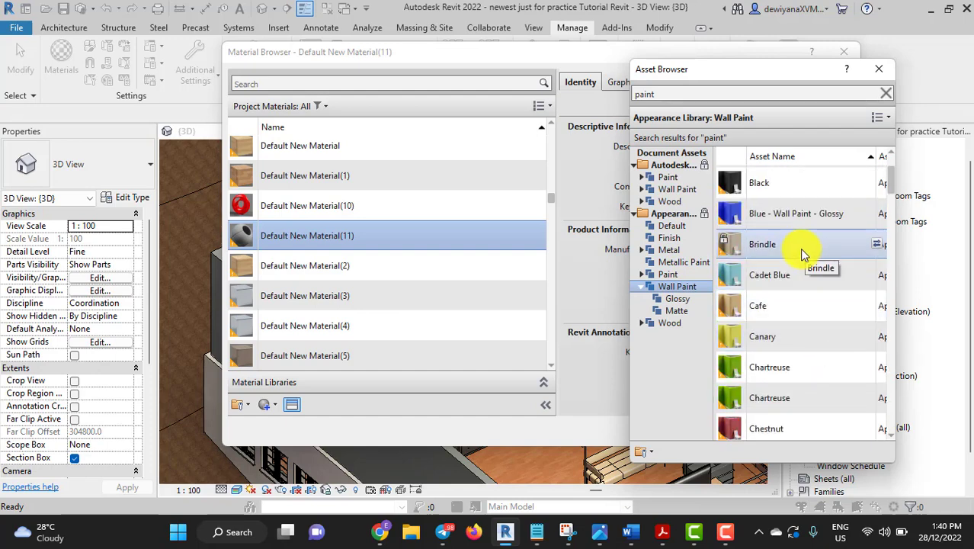
pyautogui.click(876, 244)
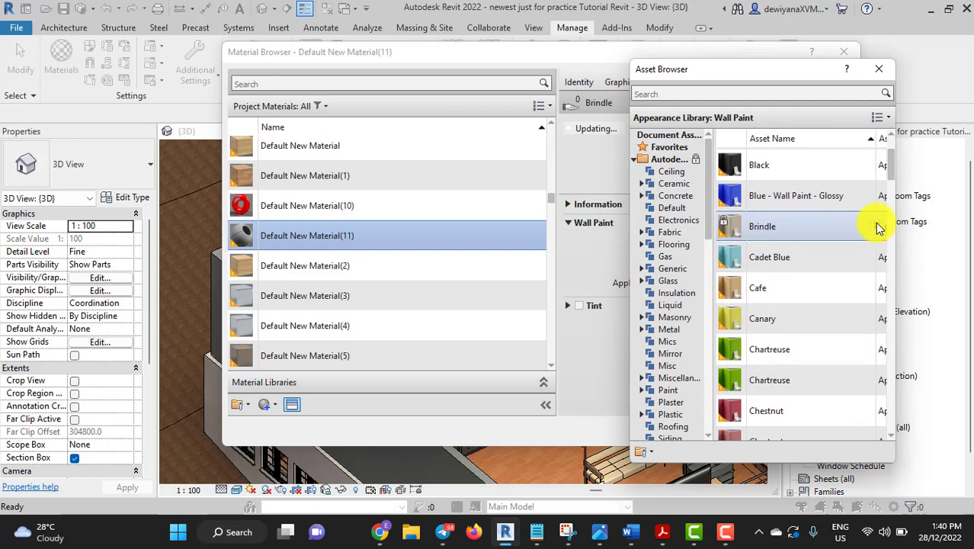
# Step: Make the shaded colour use the Brindle render appearance, then apply and accept the material
pyautogui.moveTo(781, 73); pyautogui.dragTo(883, 104)
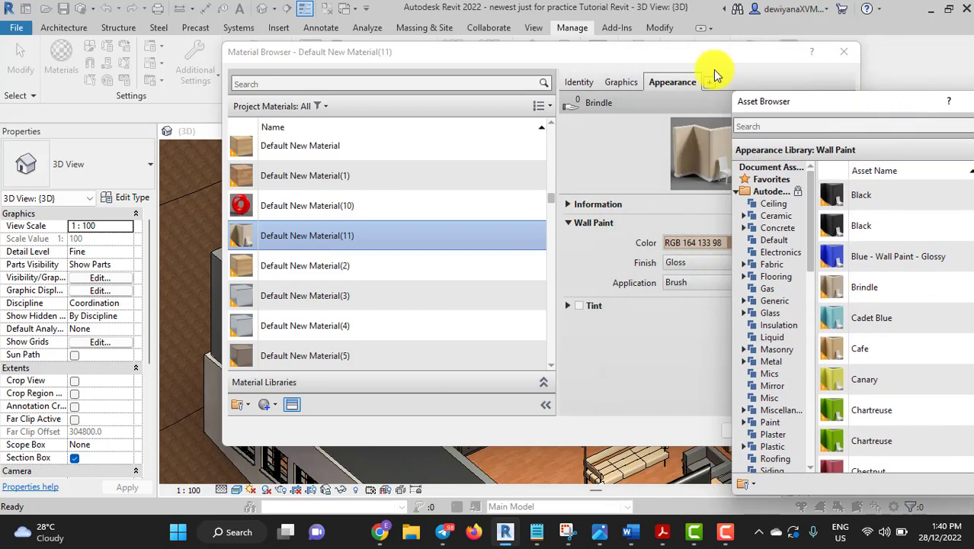
pyautogui.click(629, 84)
pyautogui.click(666, 121)
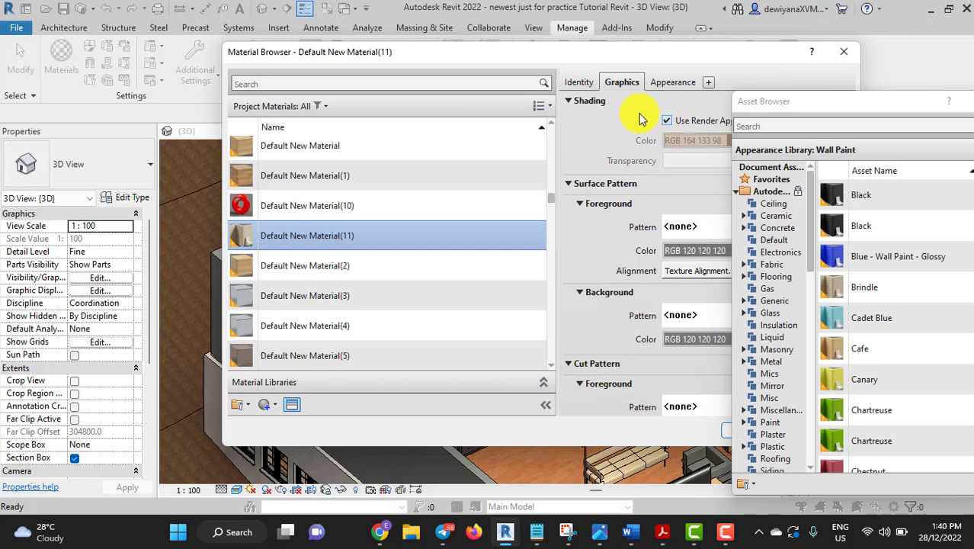
pyautogui.click(578, 82)
pyautogui.write('Brindle Paint')
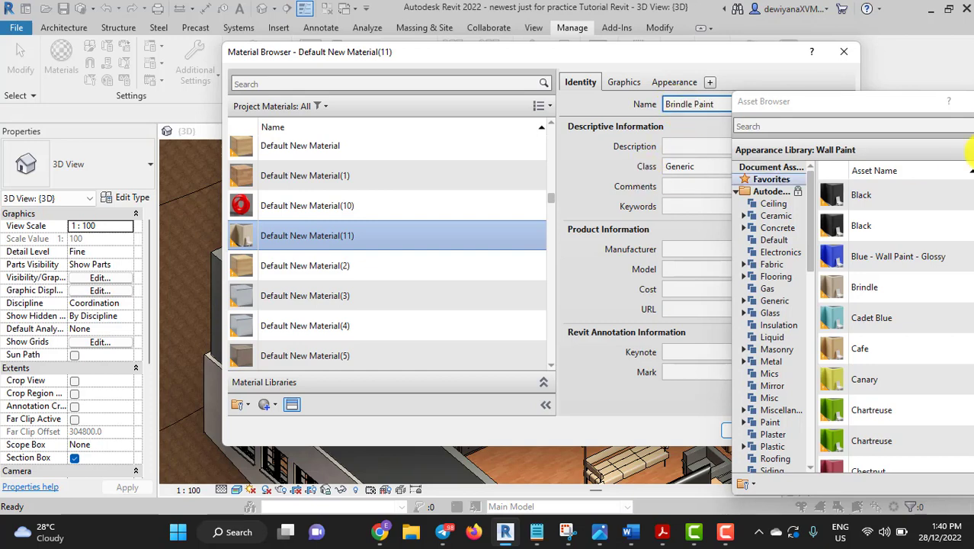
pyautogui.moveTo(921, 109); pyautogui.dragTo(816, 104)
pyautogui.click(880, 103)
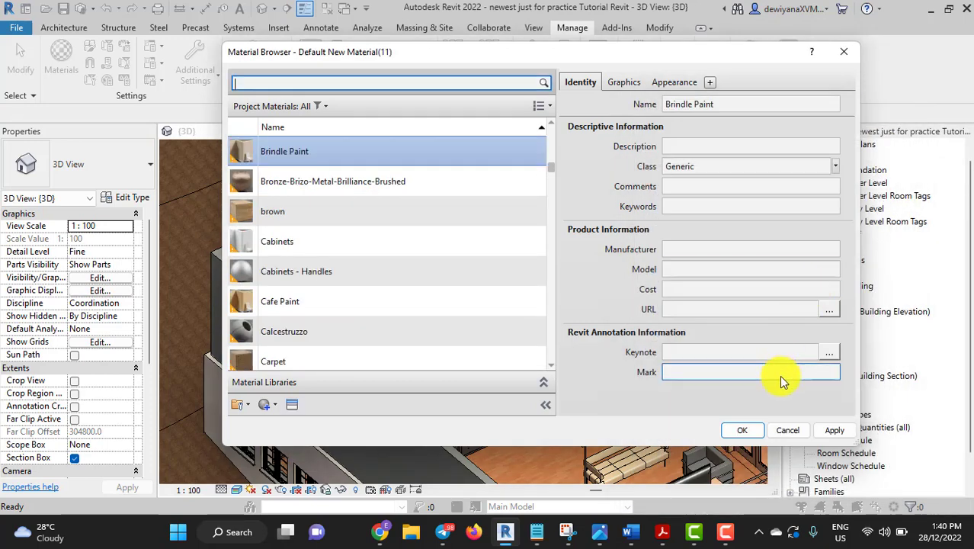
pyautogui.click(835, 433)
pyautogui.click(749, 431)
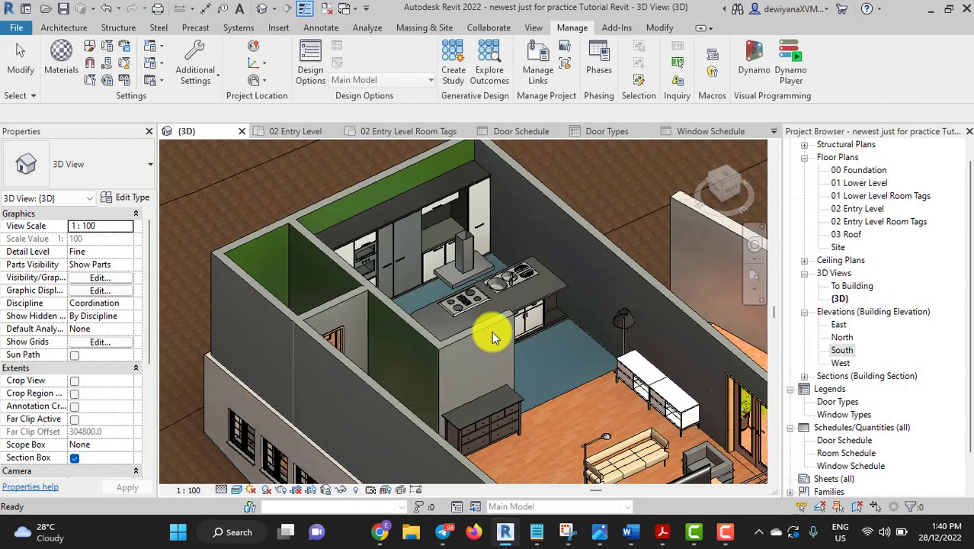
# Step: Use Remove Paint to strip green Folhas from the kitchen back wall and island-side wall
pyautogui.click(659, 28)
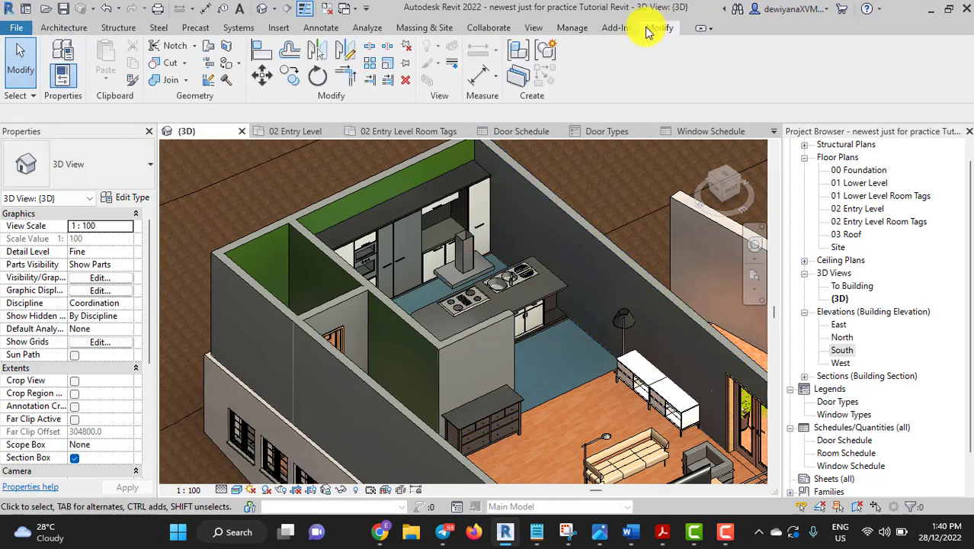
pyautogui.click(238, 62)
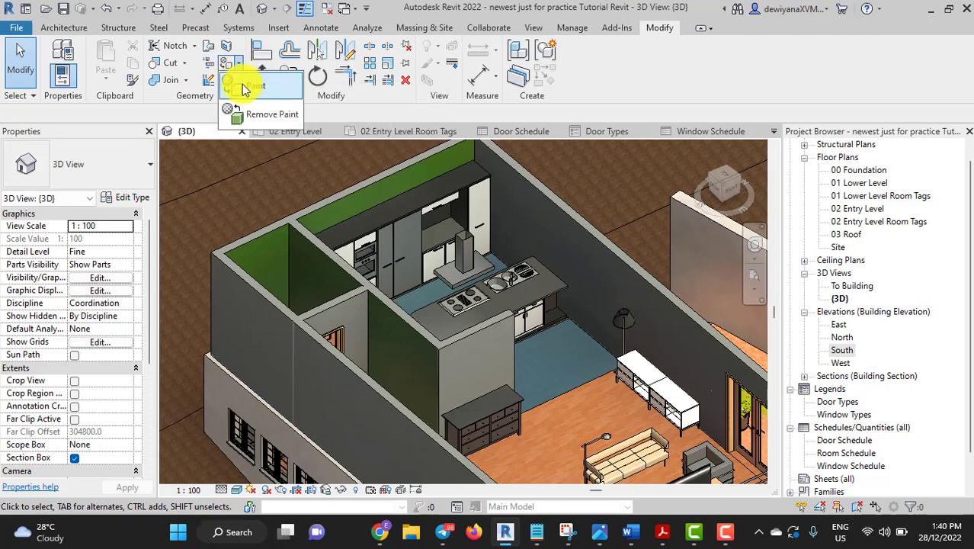
pyautogui.click(257, 116)
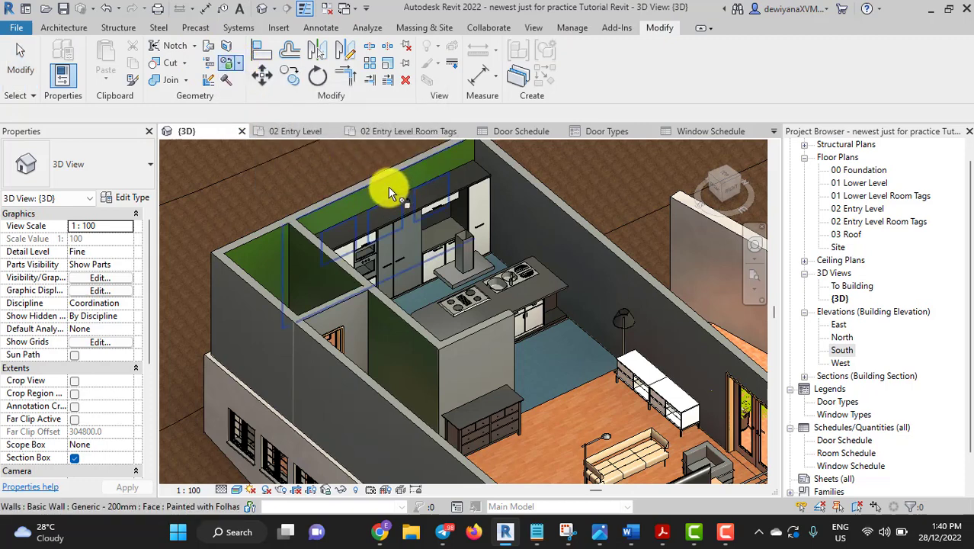
pyautogui.click(387, 185)
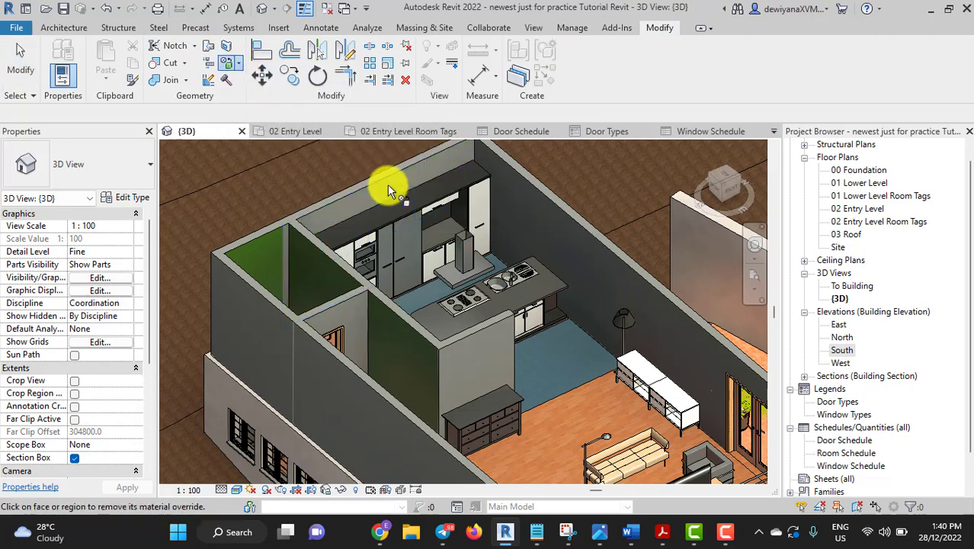
pyautogui.click(390, 342)
pyautogui.moveTo(422, 396)
pyautogui.keyDown('shift'); pyautogui.mouseDown(button='middle')
pyautogui.moveTo(553, 355)
pyautogui.moveTo(614, 309)
pyautogui.moveTo(402, 330)
pyautogui.moveTo(507, 377)
pyautogui.moveTo(499, 363)
pyautogui.mouseUp(button='middle'); pyautogui.keyUp('shift')
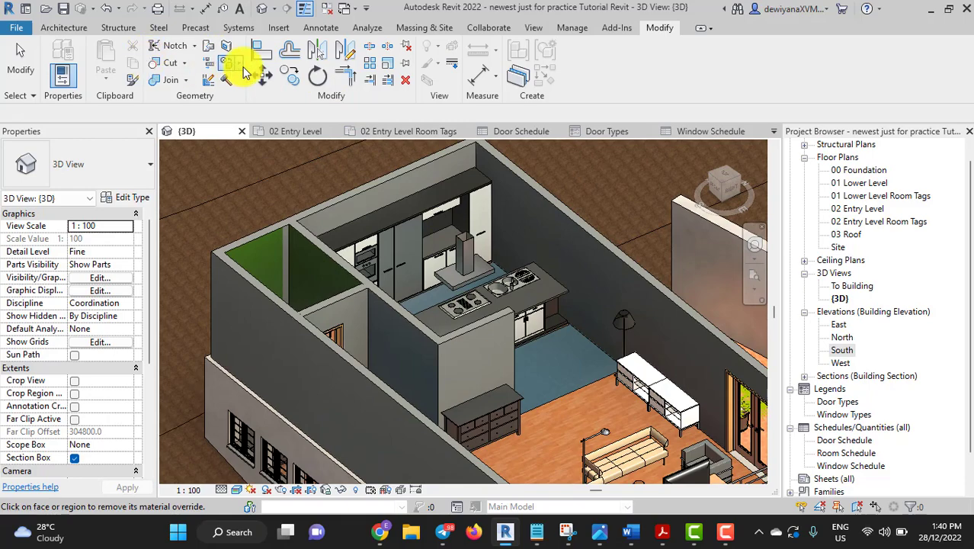
# Step: Start the Paint tool and pick Cafe Paint from the Material Browser
pyautogui.click(230, 64)
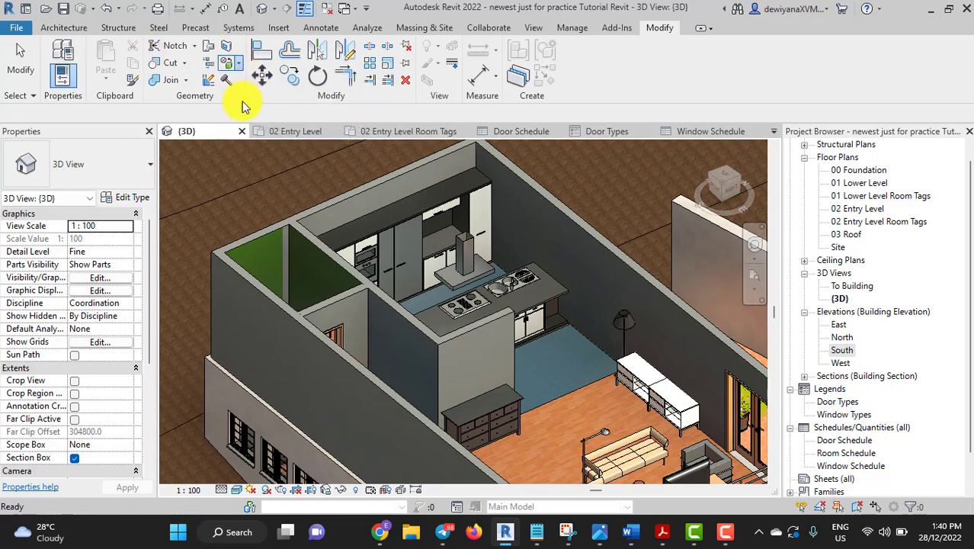
pyautogui.scroll(1, 133, 243)
pyautogui.scroll(5, 130, 185)
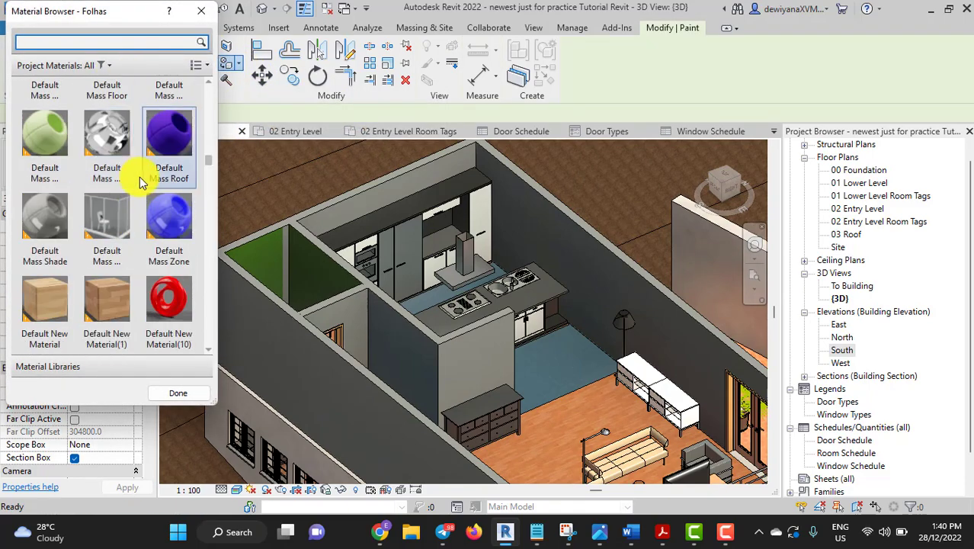
pyautogui.scroll(4, 140, 183)
pyautogui.scroll(2, 139, 183)
pyautogui.scroll(1, 179, 265)
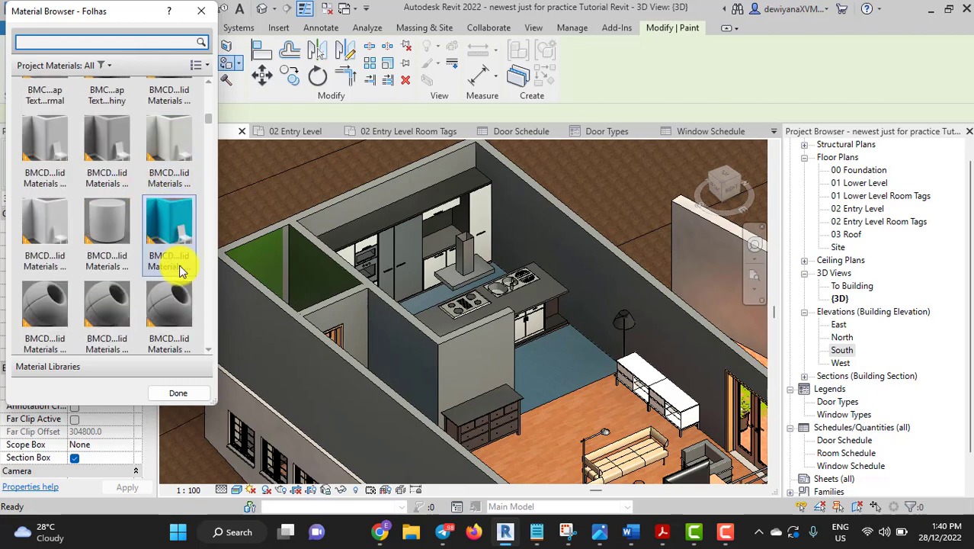
pyautogui.scroll(2, 179, 264)
pyautogui.scroll(3, 181, 260)
pyautogui.scroll(4, 187, 259)
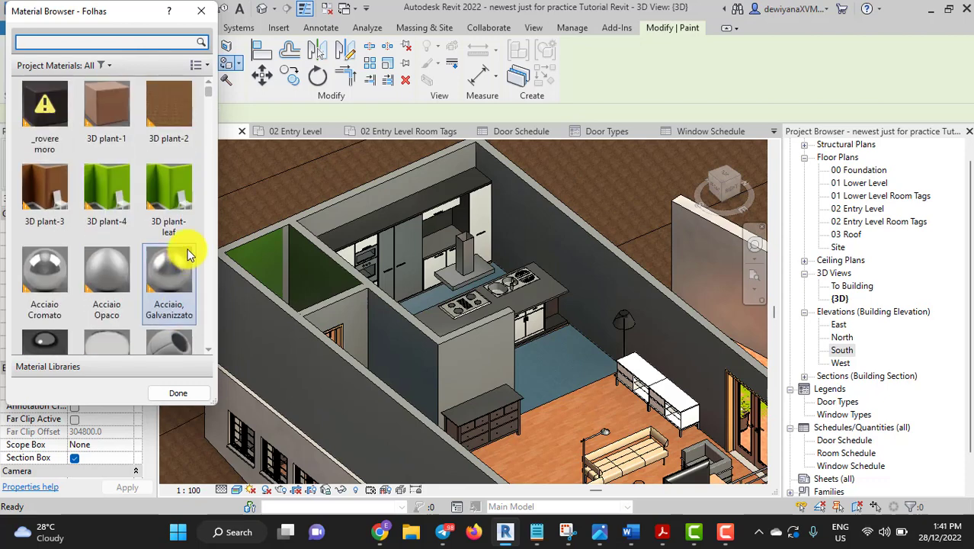
pyautogui.scroll(-3, 188, 255)
pyautogui.scroll(-3, 188, 255)
pyautogui.scroll(-3, 189, 255)
pyautogui.scroll(-2, 188, 256)
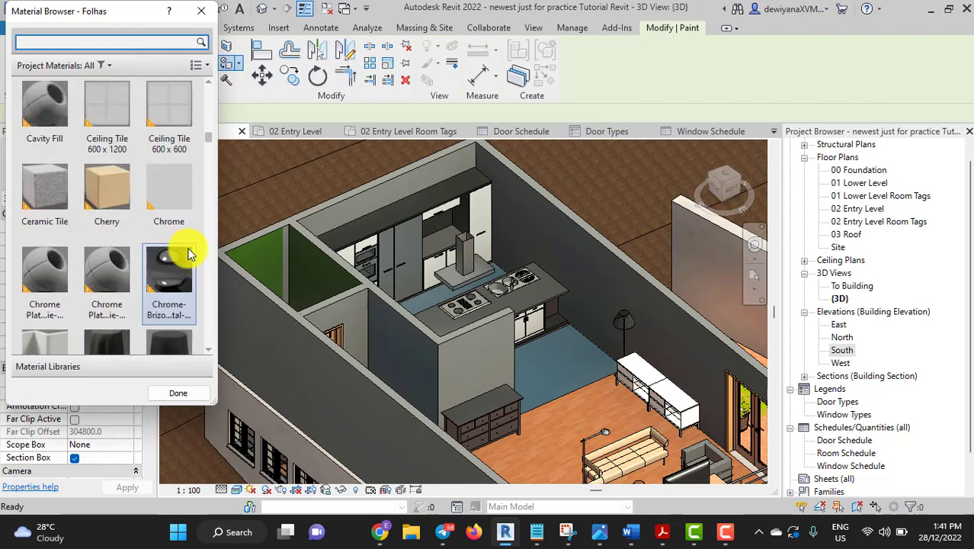
pyautogui.scroll(-3, 190, 254)
pyautogui.scroll(-3, 190, 254)
pyautogui.scroll(-3, 190, 255)
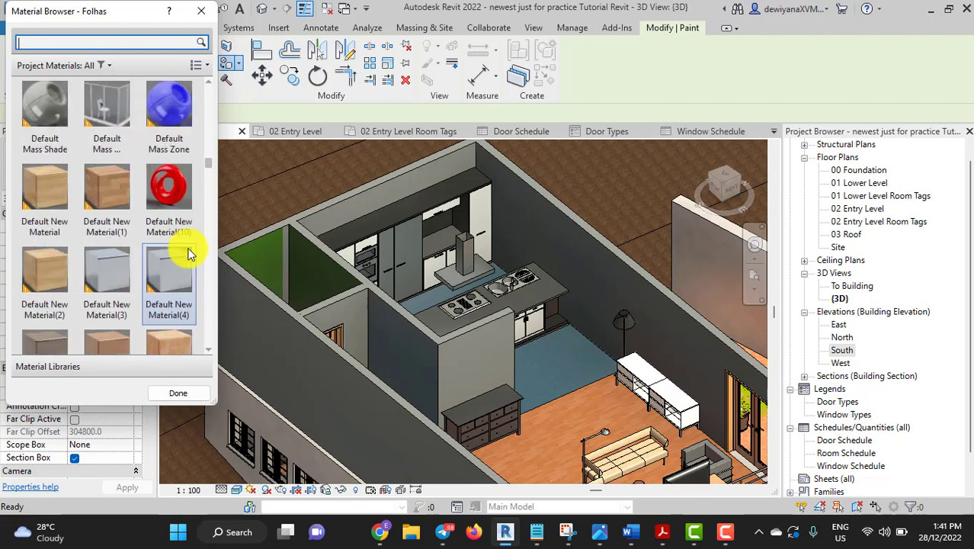
pyautogui.scroll(-3, 190, 255)
pyautogui.scroll(-3, 190, 255)
pyautogui.scroll(3, 190, 254)
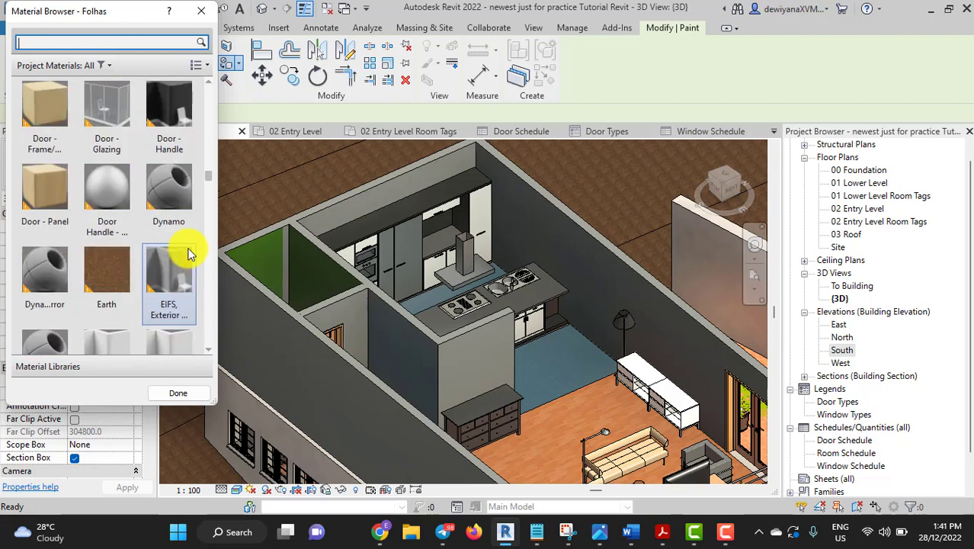
pyautogui.scroll(2, 190, 255)
pyautogui.write('cafe')
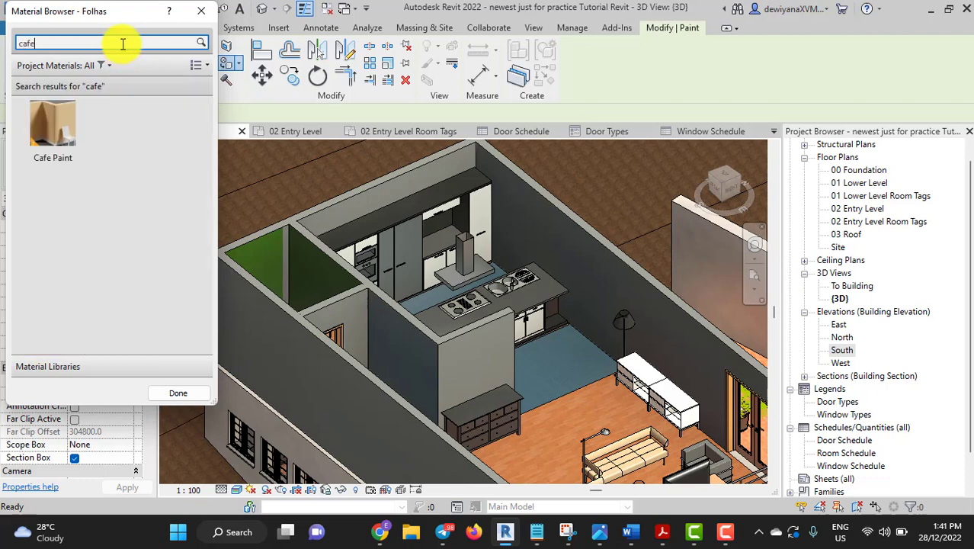
pyautogui.click(50, 118)
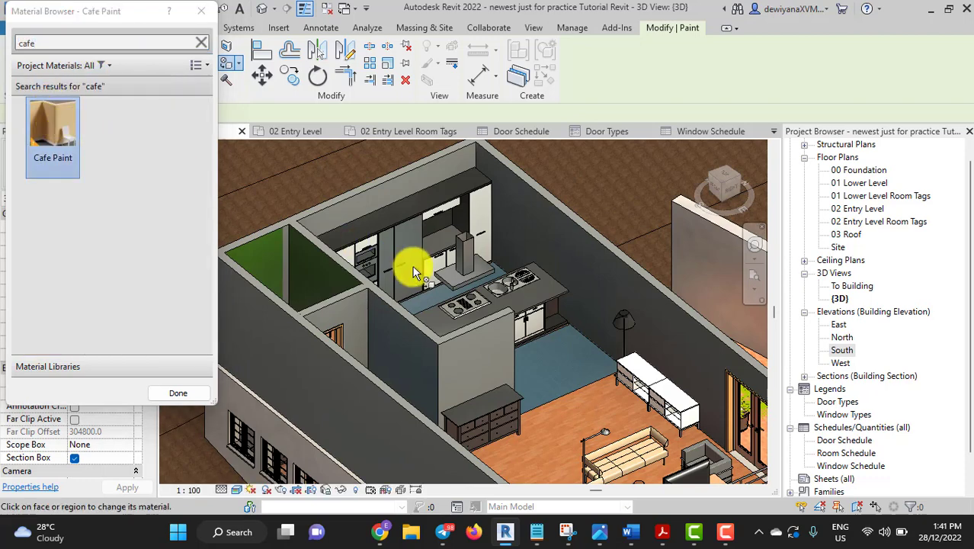
# Step: Paint the long right wall, kitchen back wall and island end panel with Cafe Paint
pyautogui.click(551, 237)
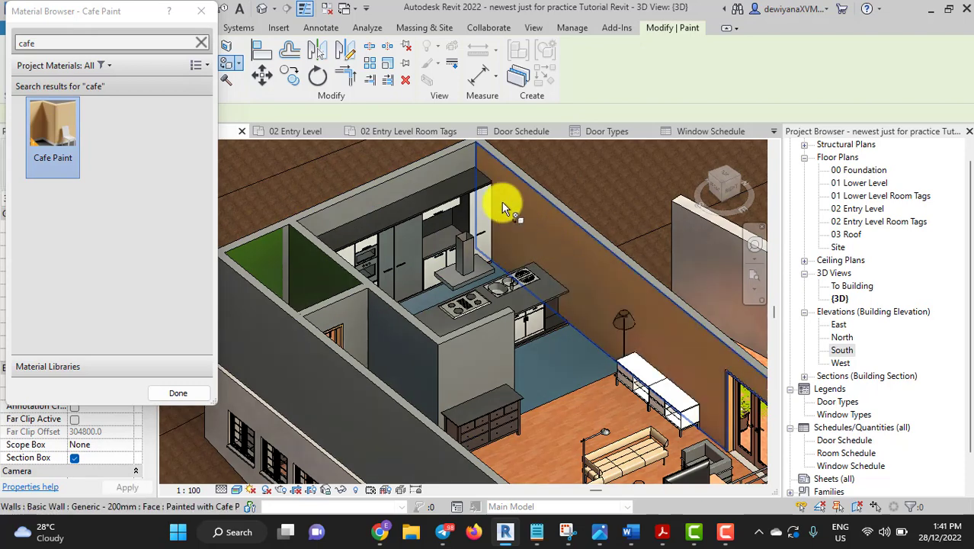
pyautogui.click(419, 180)
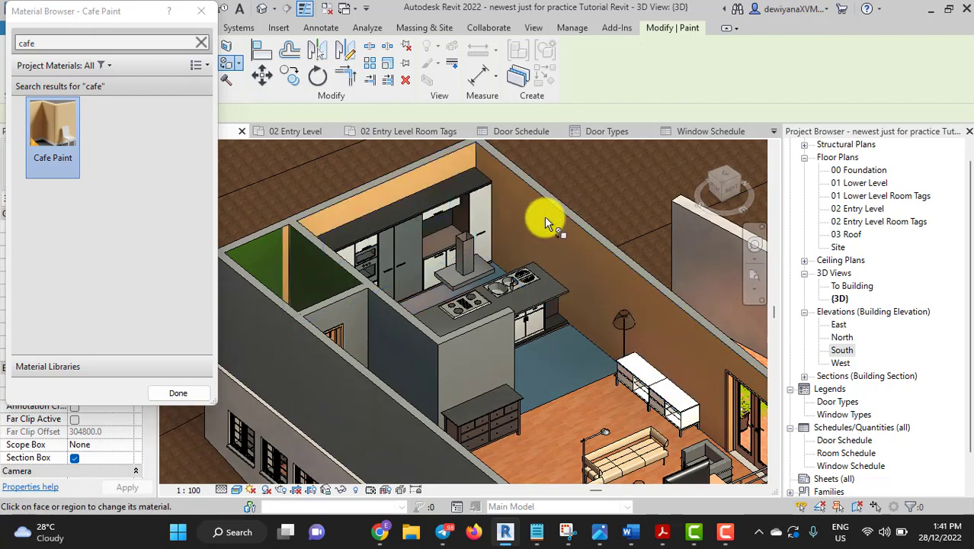
pyautogui.click(465, 349)
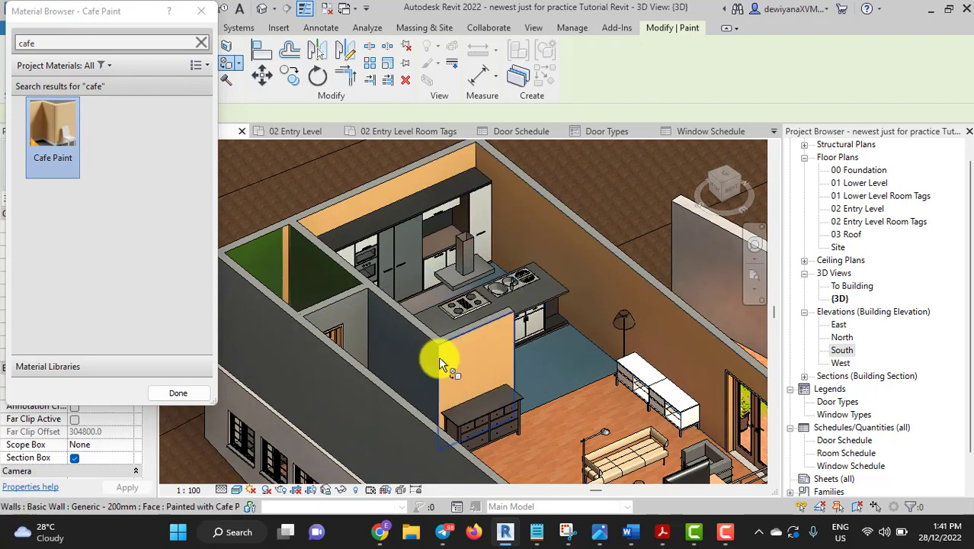
pyautogui.click(529, 372)
pyautogui.moveTo(602, 377)
pyautogui.keyDown('shift'); pyautogui.mouseDown(button='middle')
pyautogui.moveTo(407, 328)
pyautogui.moveTo(701, 313)
pyautogui.mouseUp(button='middle'); pyautogui.keyUp('shift')
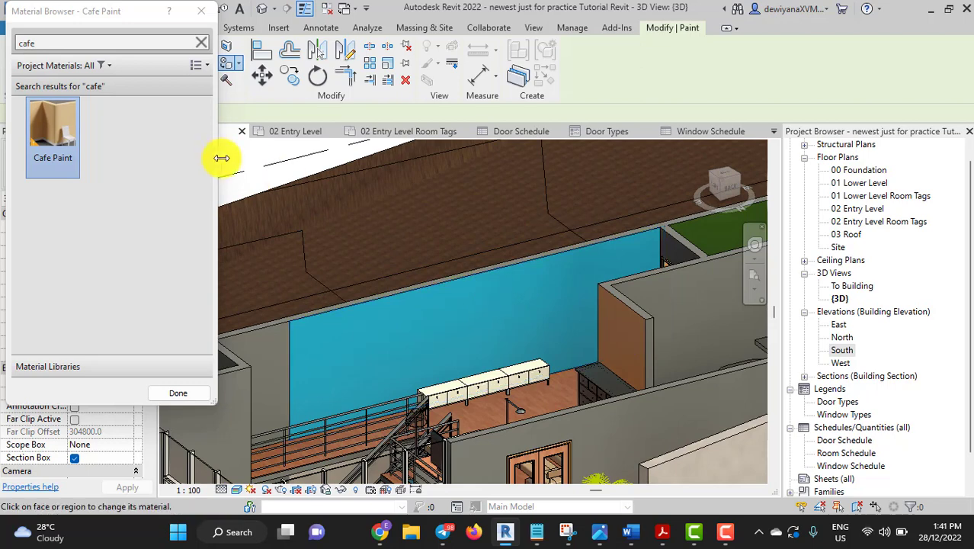
pyautogui.click(200, 11)
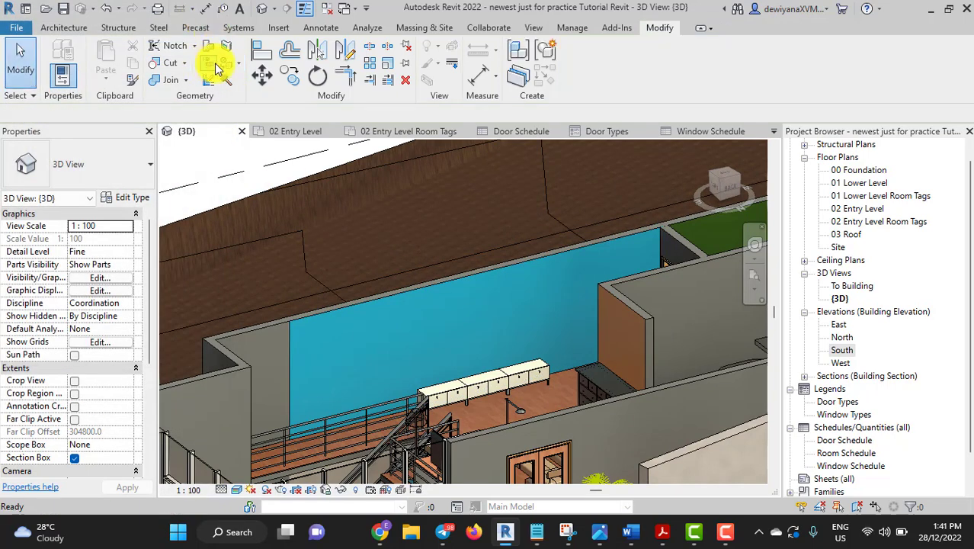
# Step: Remove the blue paint from the long interior wall
pyautogui.click(237, 66)
pyautogui.click(258, 114)
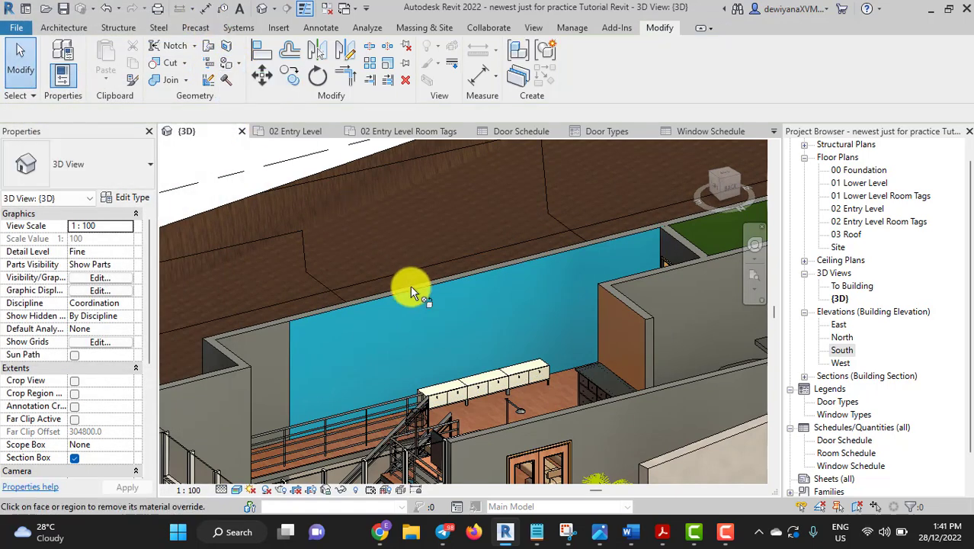
pyautogui.click(424, 307)
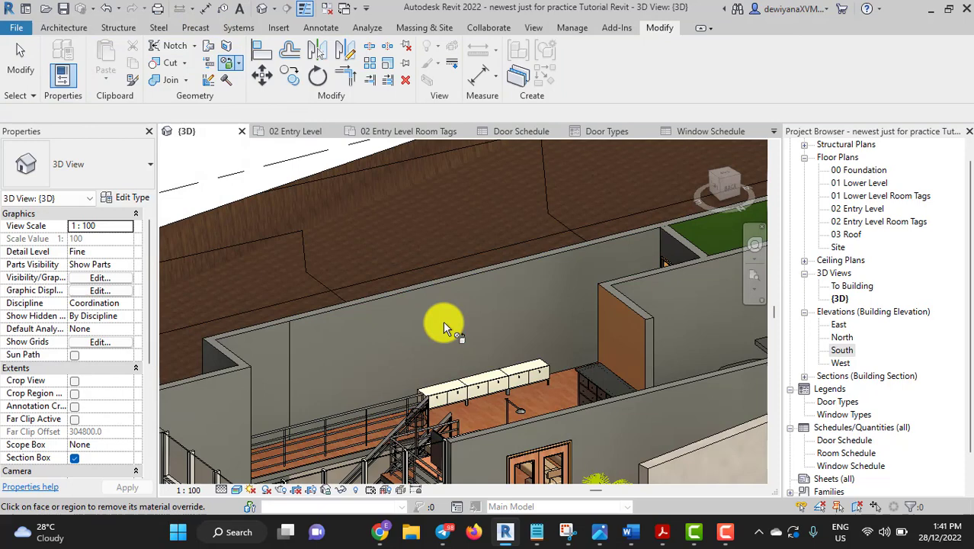
# Step: Paint the long interior wall face with Brindle Paint, then zoom to the green wall junction
pyautogui.click(248, 79)
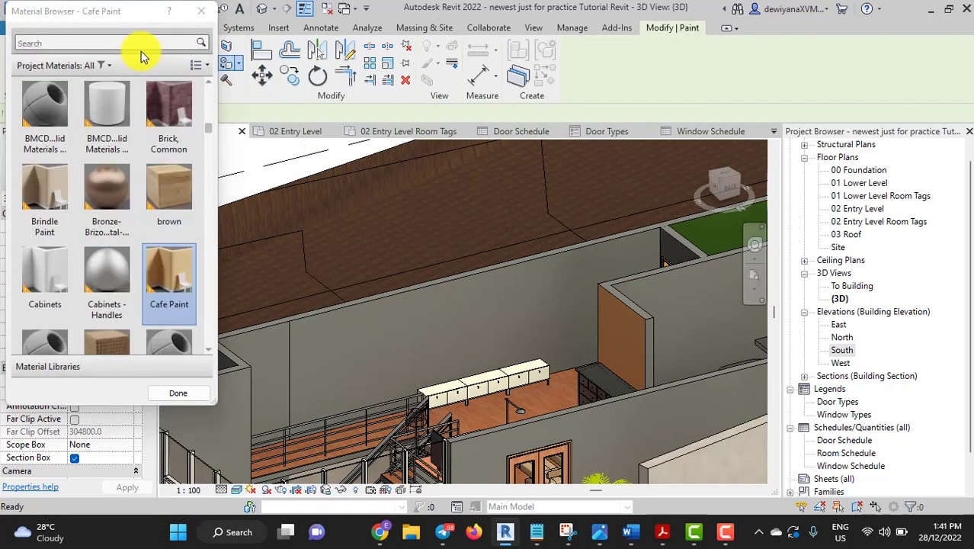
pyautogui.click(44, 194)
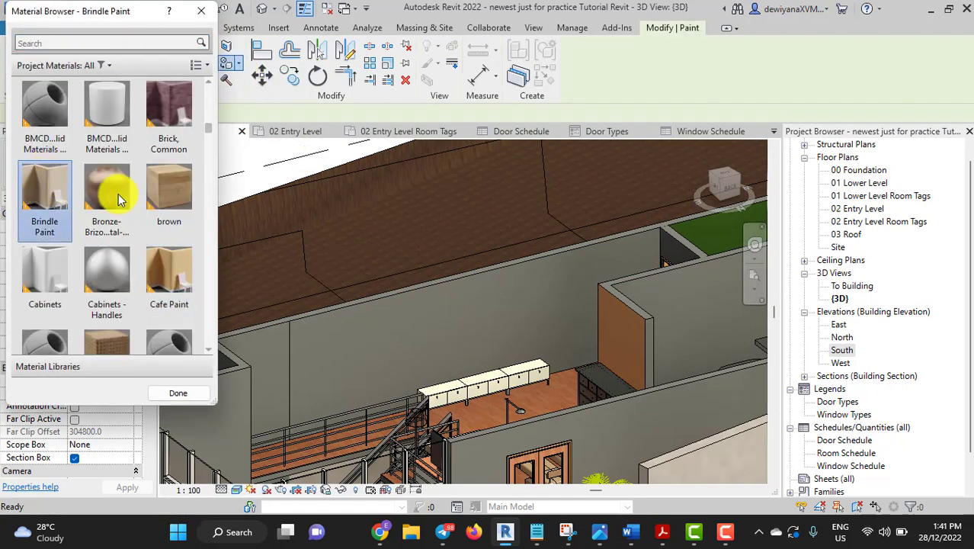
pyautogui.click(385, 327)
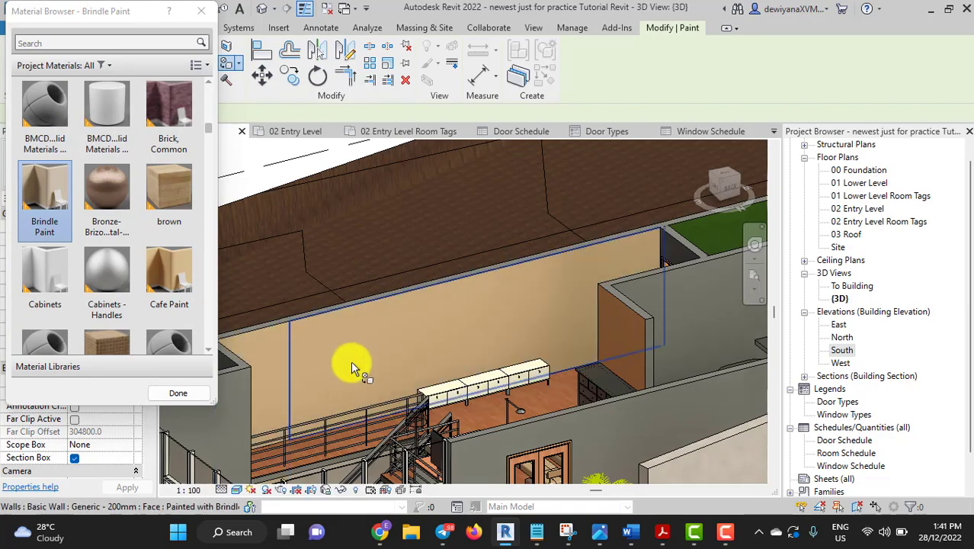
pyautogui.moveTo(360, 359)
pyautogui.keyDown('shift'); pyautogui.mouseDown(button='middle')
pyautogui.moveTo(435, 407)
pyautogui.moveTo(507, 424)
pyautogui.moveTo(608, 435)
pyautogui.moveTo(638, 419)
pyautogui.moveTo(633, 322)
pyautogui.moveTo(463, 304)
pyautogui.moveTo(366, 275)
pyautogui.mouseUp(button='middle'); pyautogui.keyUp('shift')
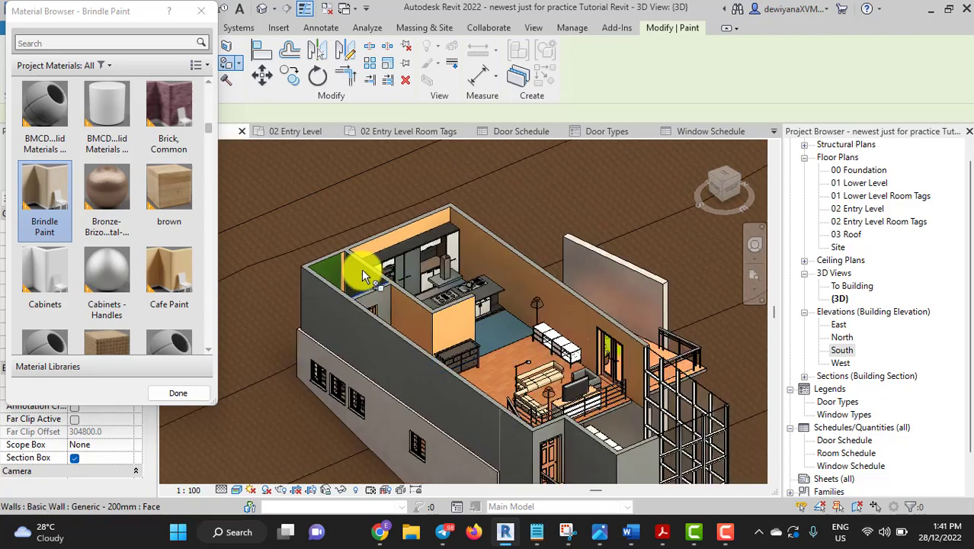
pyautogui.scroll(3, 340, 262)
pyautogui.scroll(2, 339, 263)
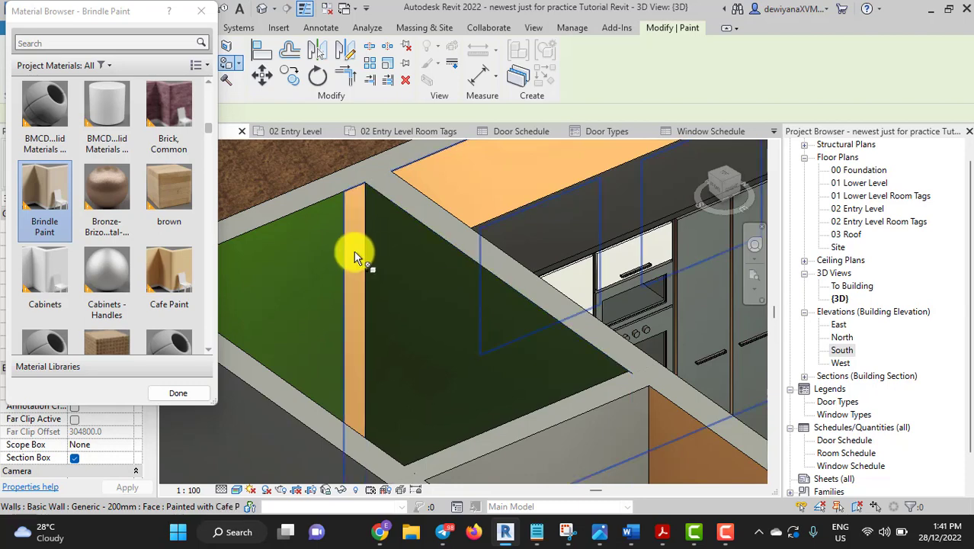
pyautogui.moveTo(404, 279); pyautogui.dragTo(415, 336, button='middle')
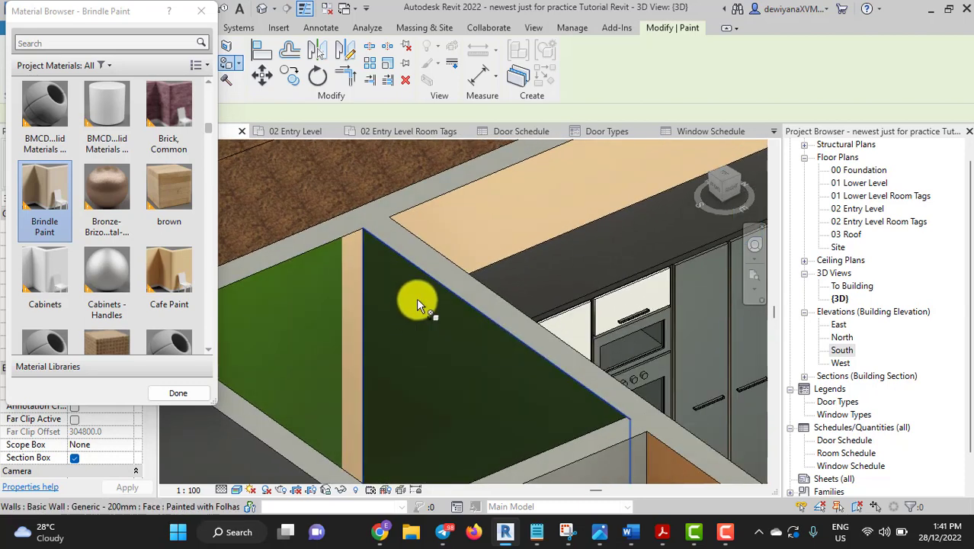
# Step: Split the wall at the green wall junction into a short 200 mm piece and select it
pyautogui.click(369, 52)
pyautogui.scroll(1, 358, 205)
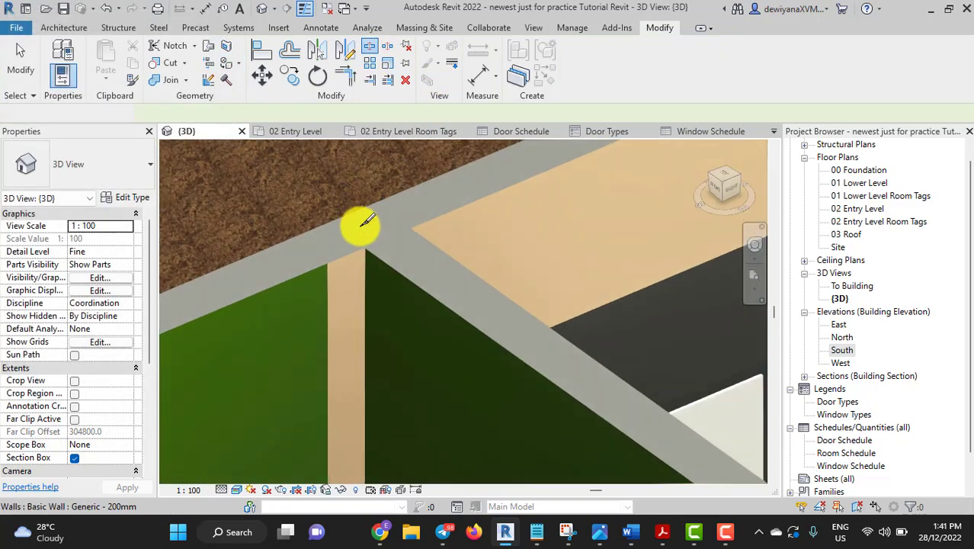
pyautogui.scroll(1, 359, 232)
pyautogui.scroll(1, 366, 244)
pyautogui.click(370, 241)
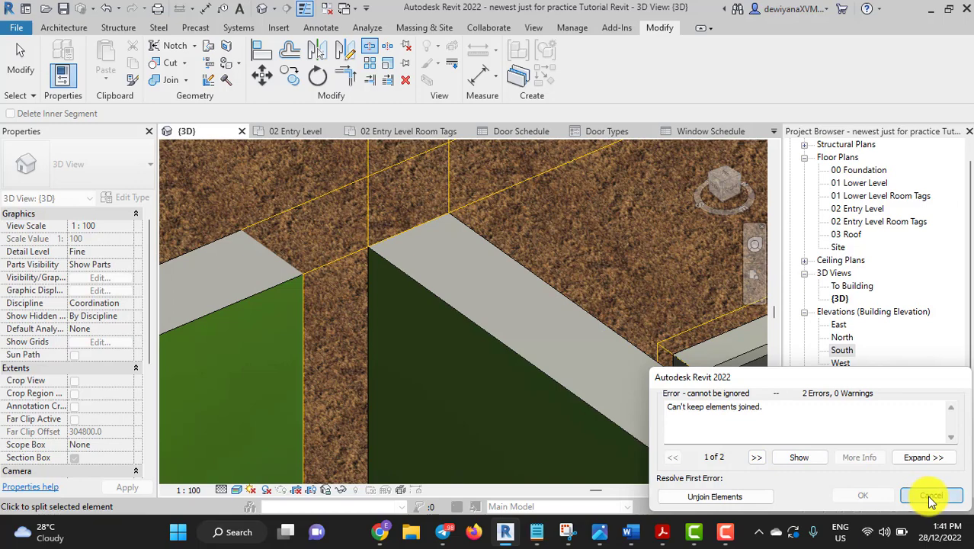
pyautogui.click(929, 495)
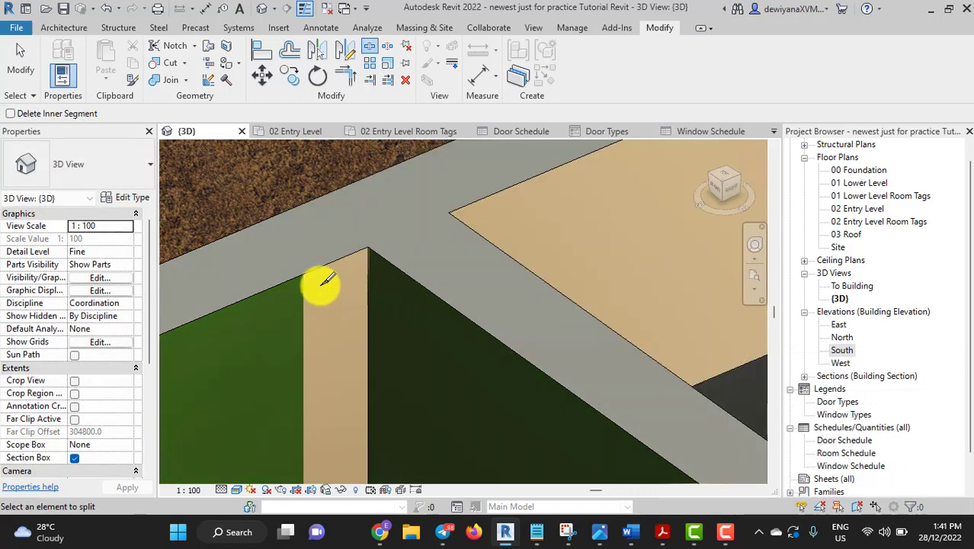
pyautogui.click(20, 57)
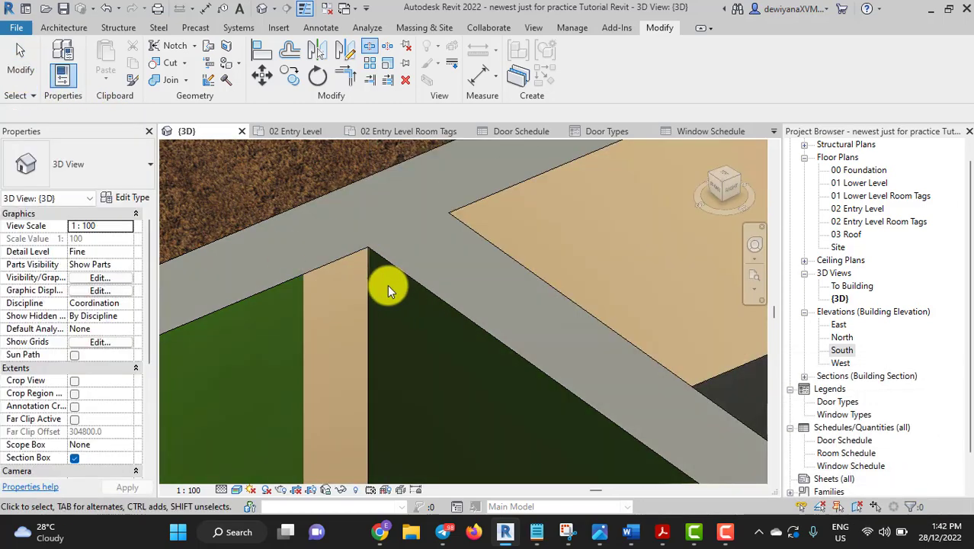
pyautogui.click(333, 265)
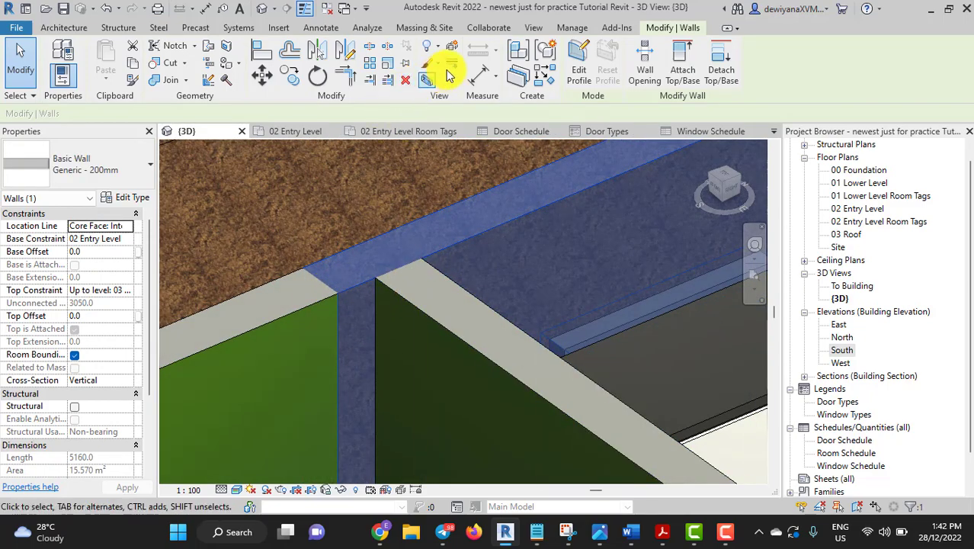
pyautogui.click(373, 51)
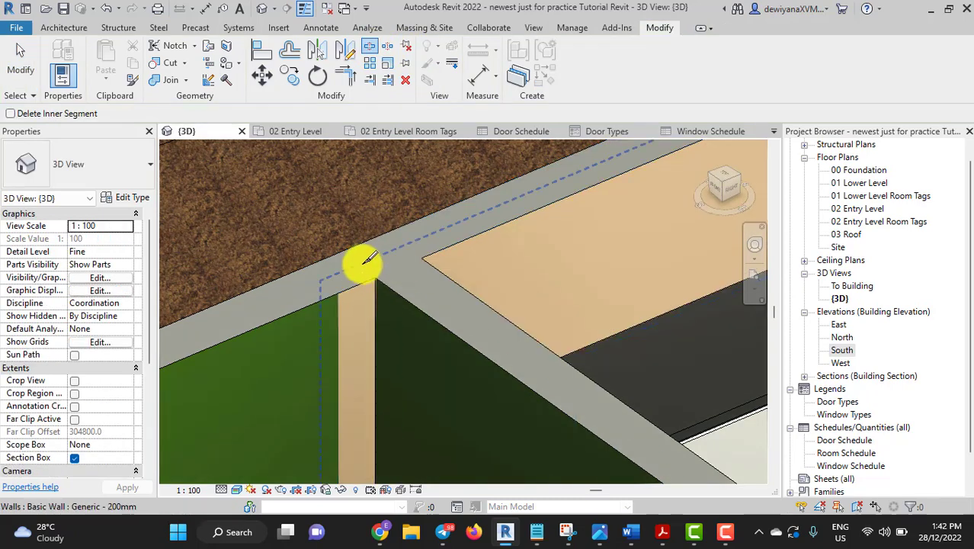
pyautogui.click(357, 248)
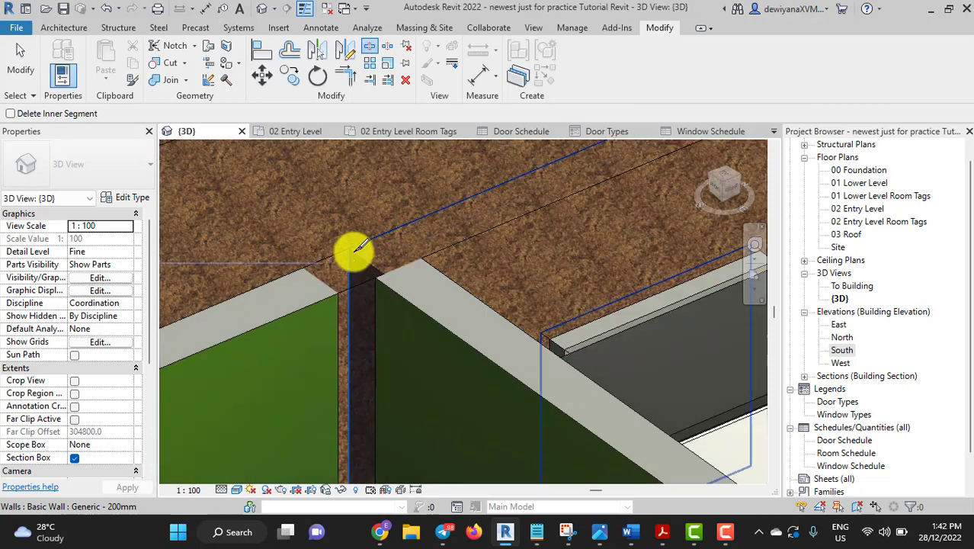
pyautogui.click(24, 67)
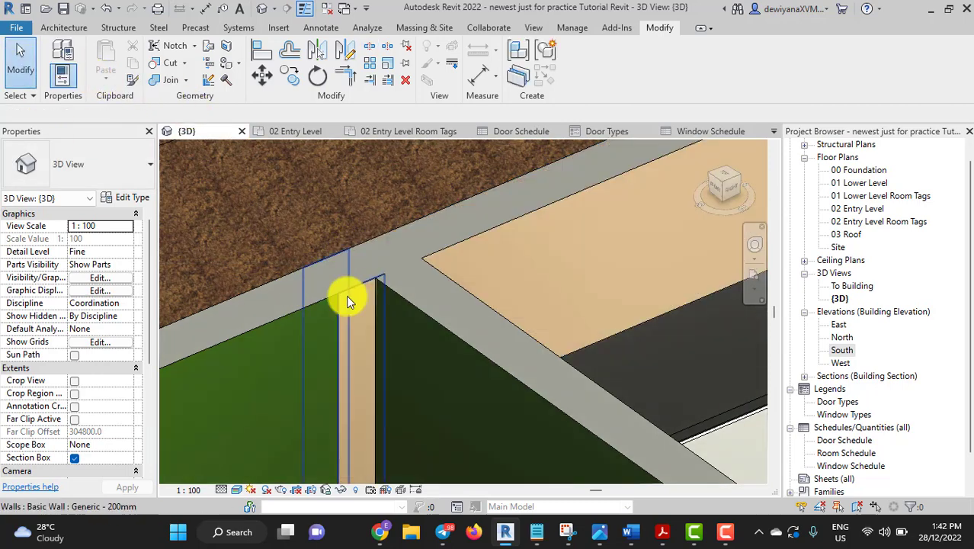
pyautogui.click(346, 301)
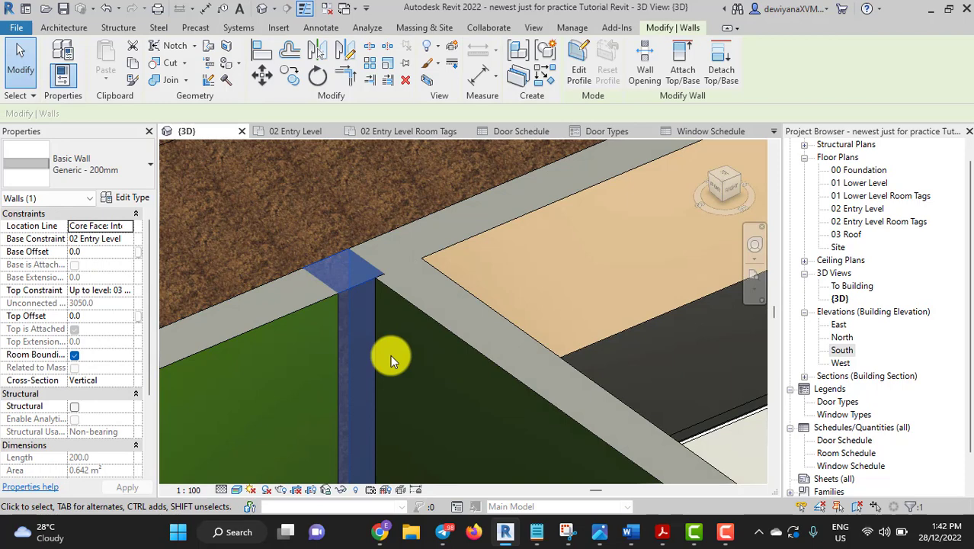
# Step: Remove the tan Brindle paint from the short junction piece
pyautogui.click(239, 65)
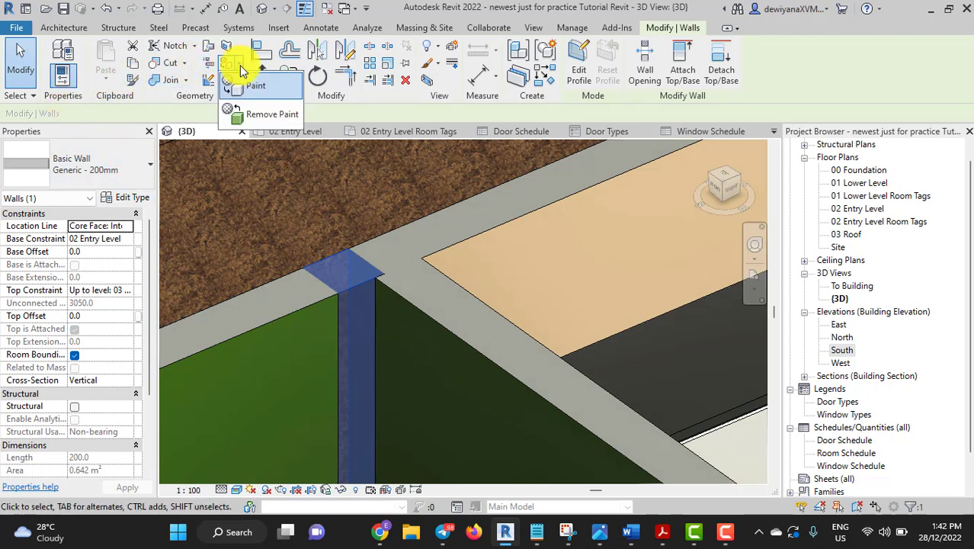
pyautogui.click(264, 116)
pyautogui.click(360, 307)
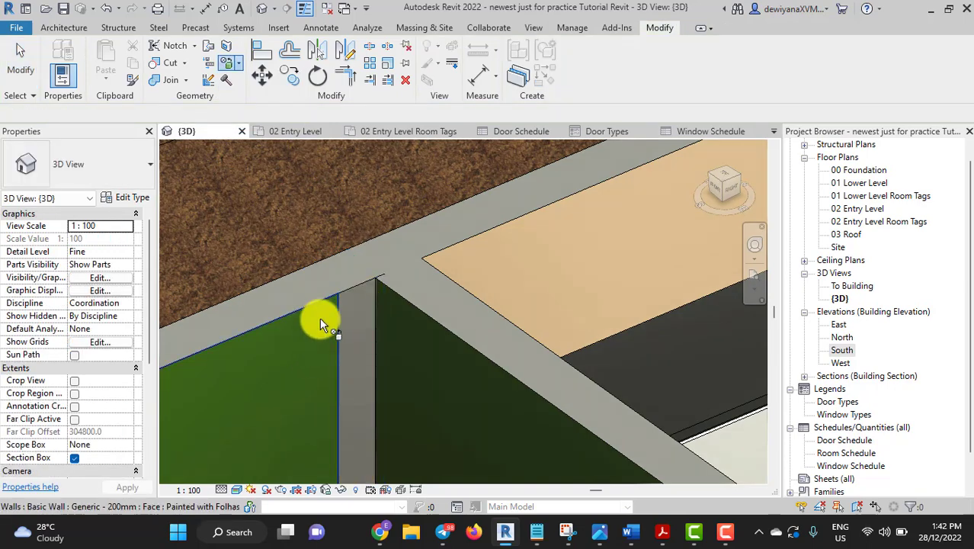
pyautogui.click(240, 71)
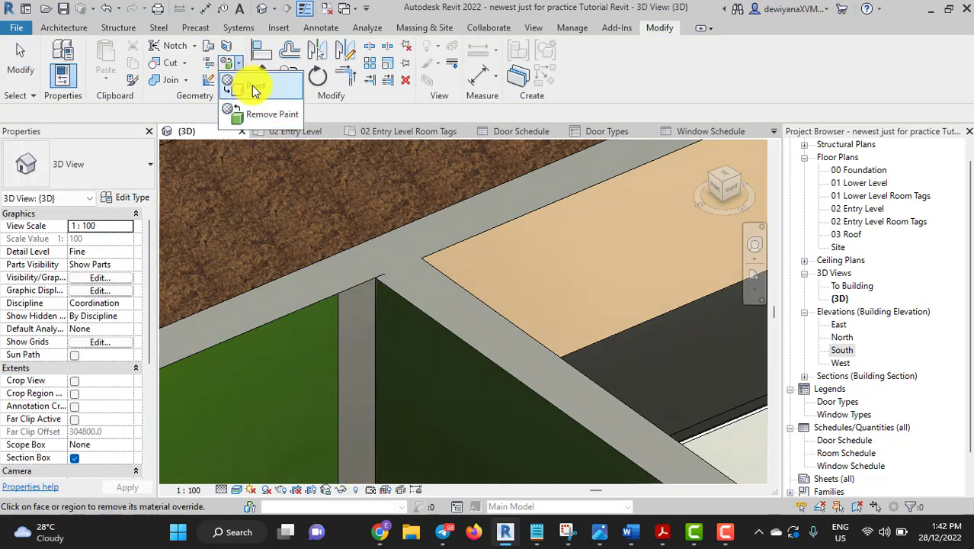
# Step: Start painting and choose the green Folhas material from the Material Browser
pyautogui.click(253, 89)
pyautogui.scroll(-3, 128, 230)
pyautogui.scroll(-3, 127, 230)
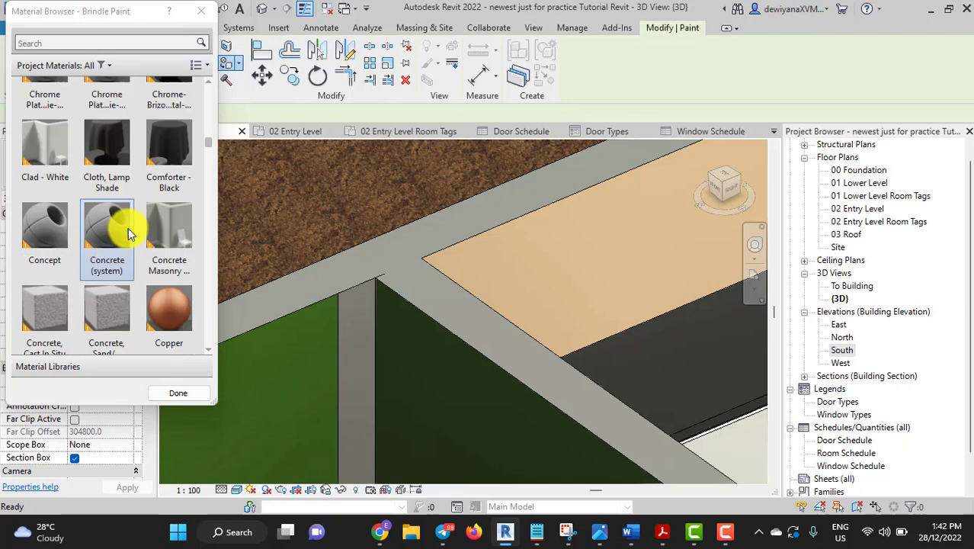
pyautogui.scroll(-3, 128, 230)
pyautogui.scroll(2, 139, 231)
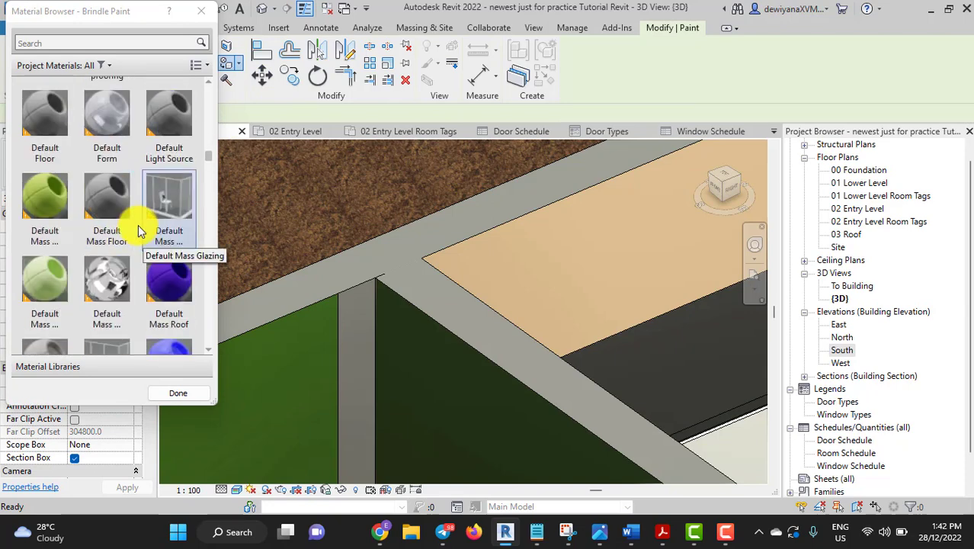
pyautogui.scroll(-3, 139, 231)
pyautogui.scroll(-3, 138, 230)
pyautogui.scroll(-2, 138, 231)
pyautogui.scroll(2, 139, 231)
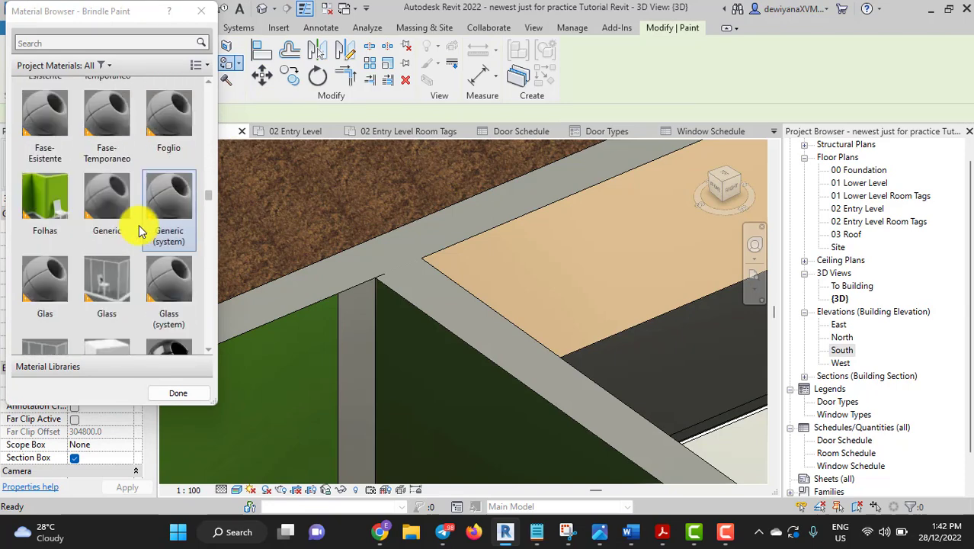
pyautogui.click(44, 194)
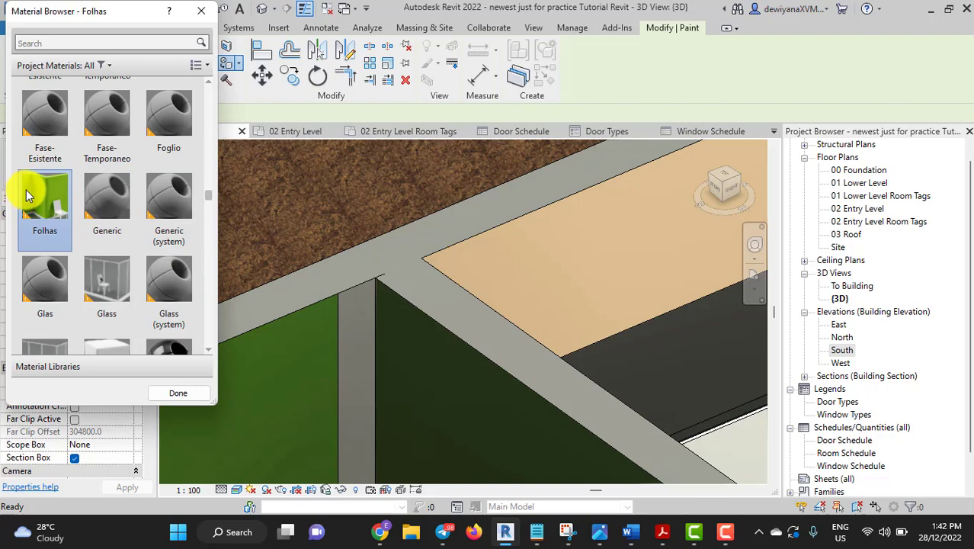
# Step: Paint the junction piece face with Folhas, close the browser and exit painting mode
pyautogui.click(353, 312)
pyautogui.scroll(1, 92, 90)
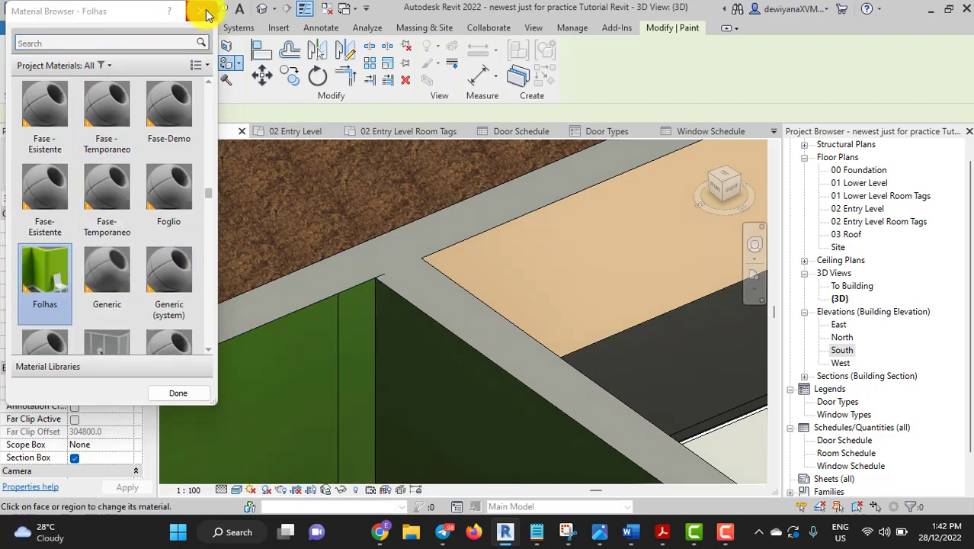
pyautogui.click(200, 11)
pyautogui.press('Escape')
pyautogui.moveTo(400, 346)
pyautogui.mouseDown(button='middle')
pyautogui.moveTo(402, 406)
pyautogui.moveTo(444, 430)
pyautogui.moveTo(383, 330)
pyautogui.moveTo(412, 325)
pyautogui.moveTo(529, 355)
pyautogui.moveTo(533, 369)
pyautogui.moveTo(378, 296)
pyautogui.mouseUp(button='middle')
pyautogui.scroll(3, 379, 296)
pyautogui.scroll(2, 258, 206)
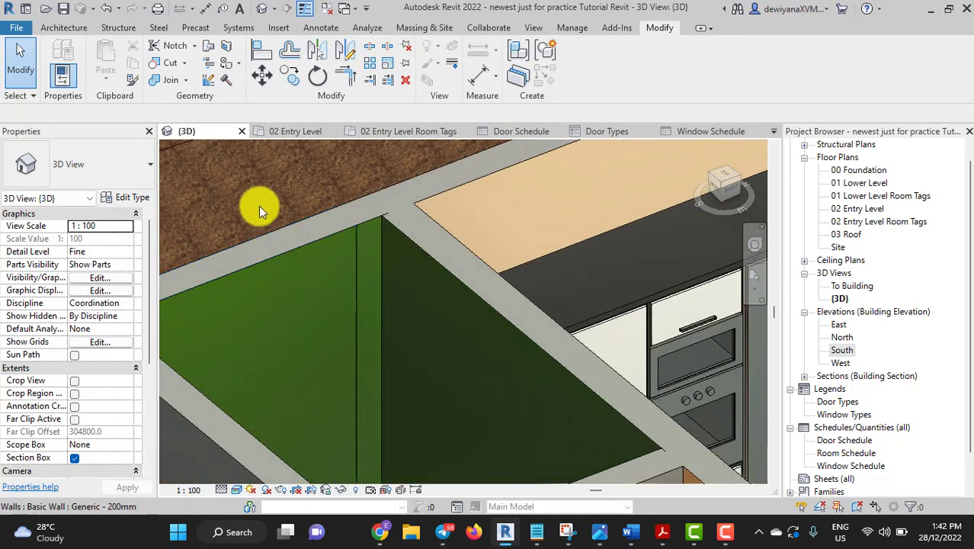
pyautogui.click(391, 268)
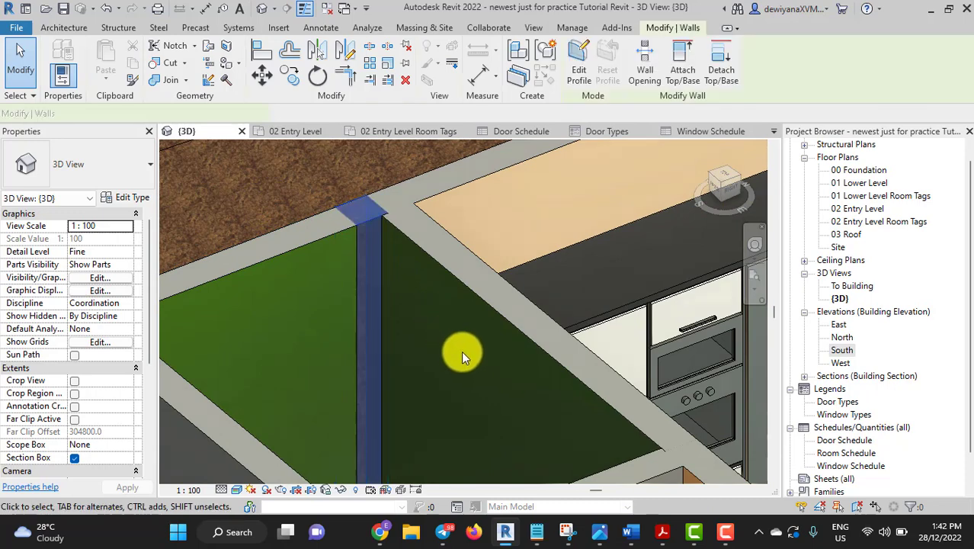
pyautogui.press('Escape')
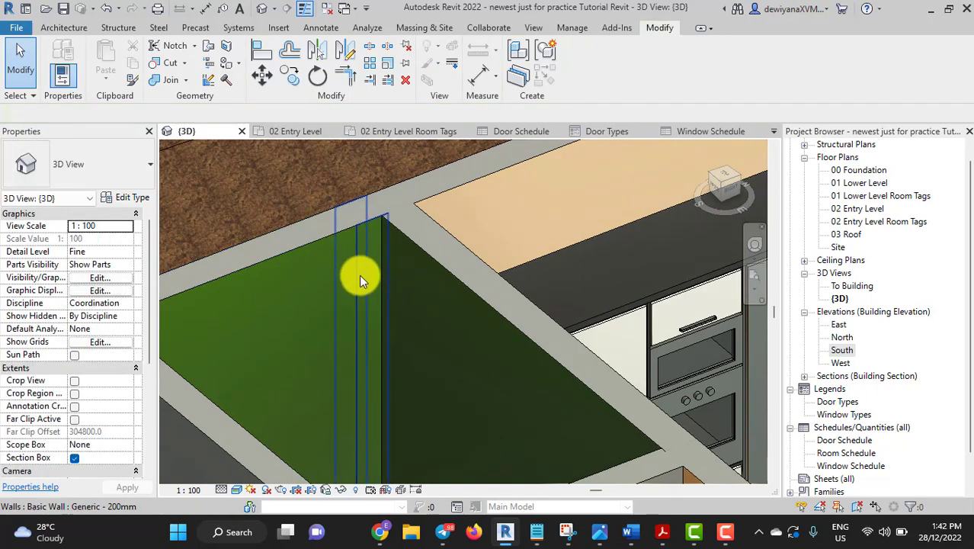
pyautogui.click(429, 297)
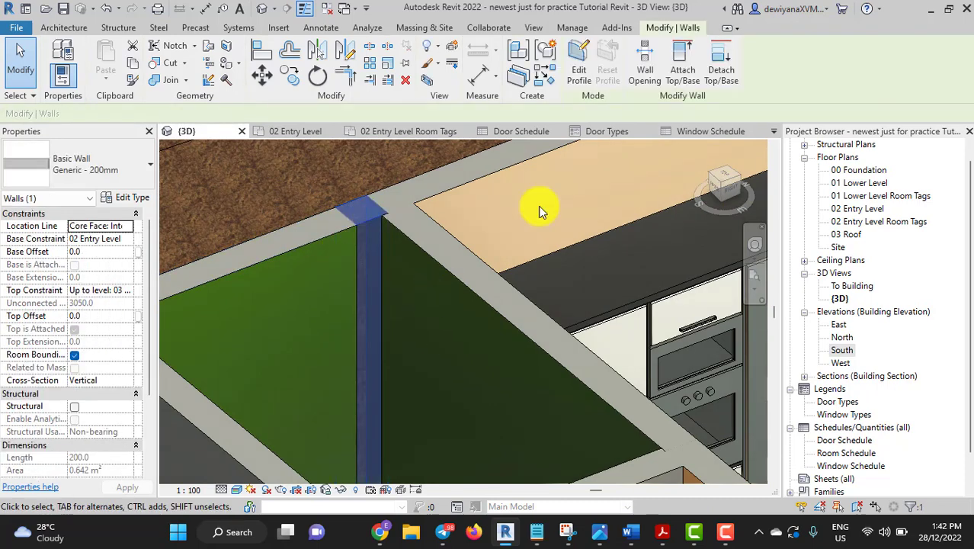
pyautogui.click(536, 30)
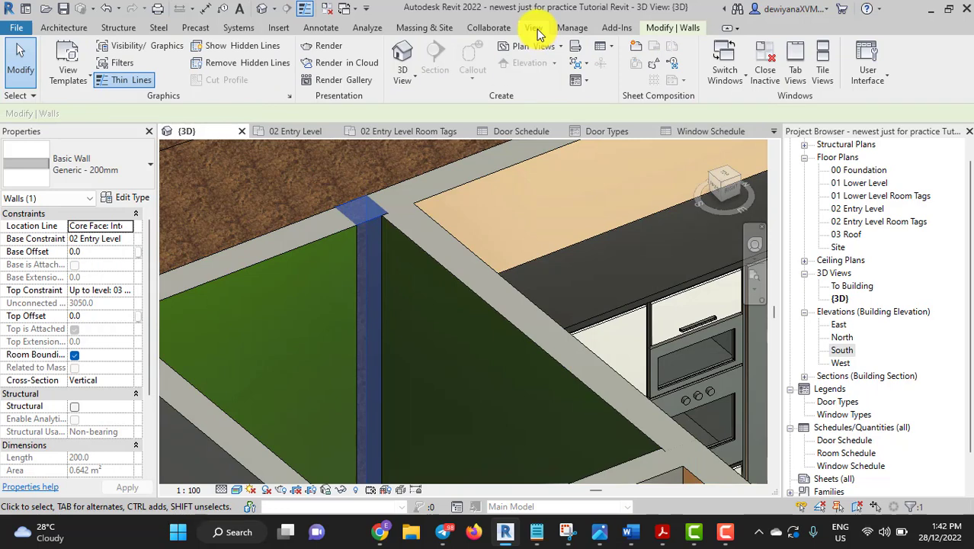
pyautogui.click(280, 69)
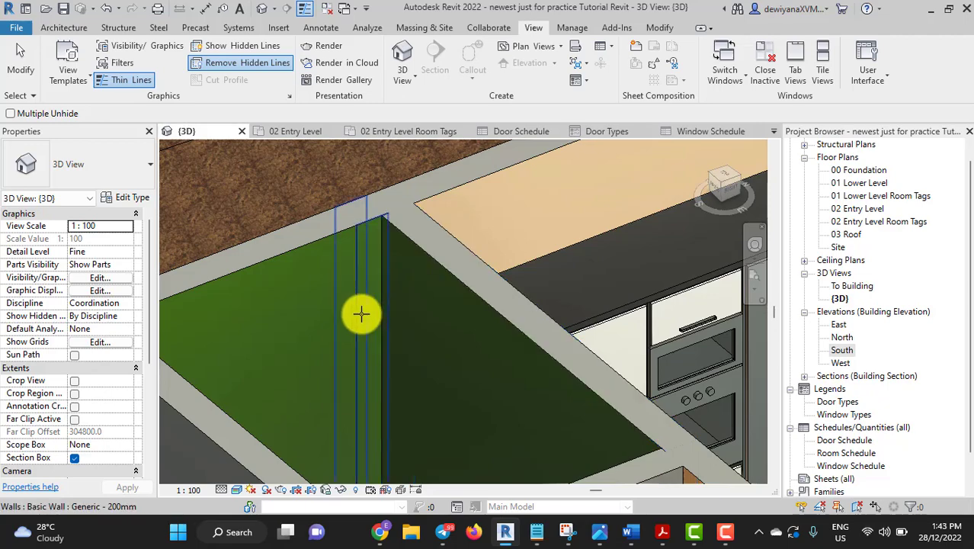
pyautogui.click(4, 72)
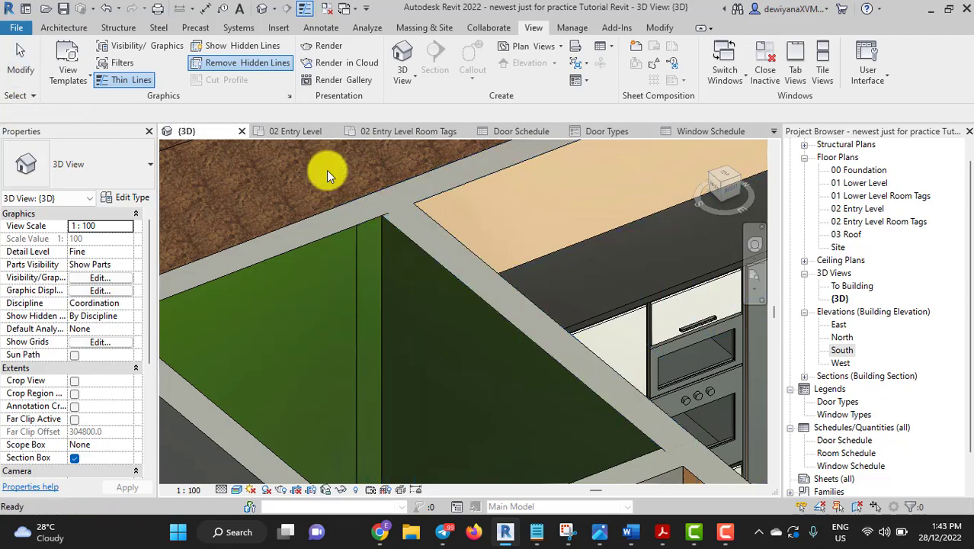
# Step: Zoom out from the wall corner and orbit to a high view over the whole entry level
pyautogui.scroll(-2, 416, 223)
pyautogui.scroll(2, 457, 289)
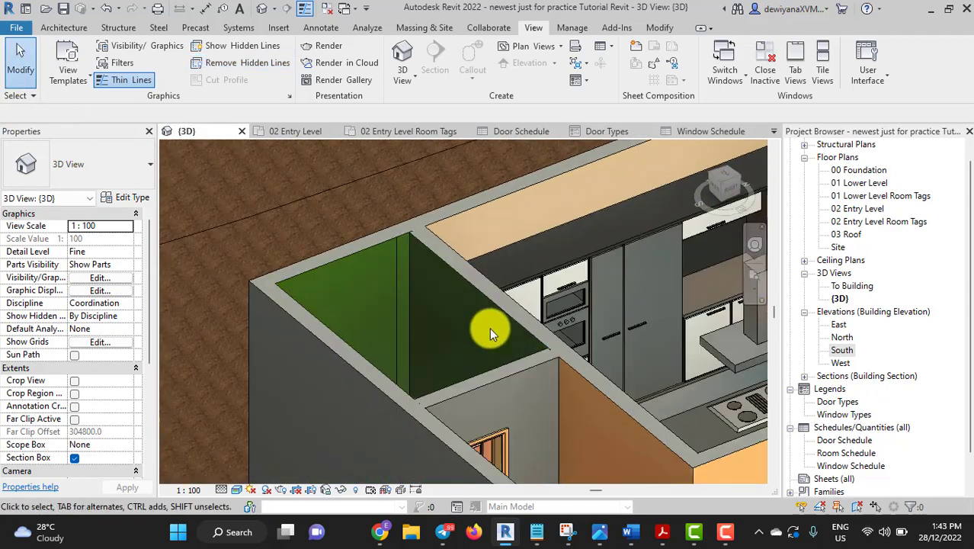
pyautogui.scroll(-2, 425, 241)
pyautogui.scroll(3, 425, 241)
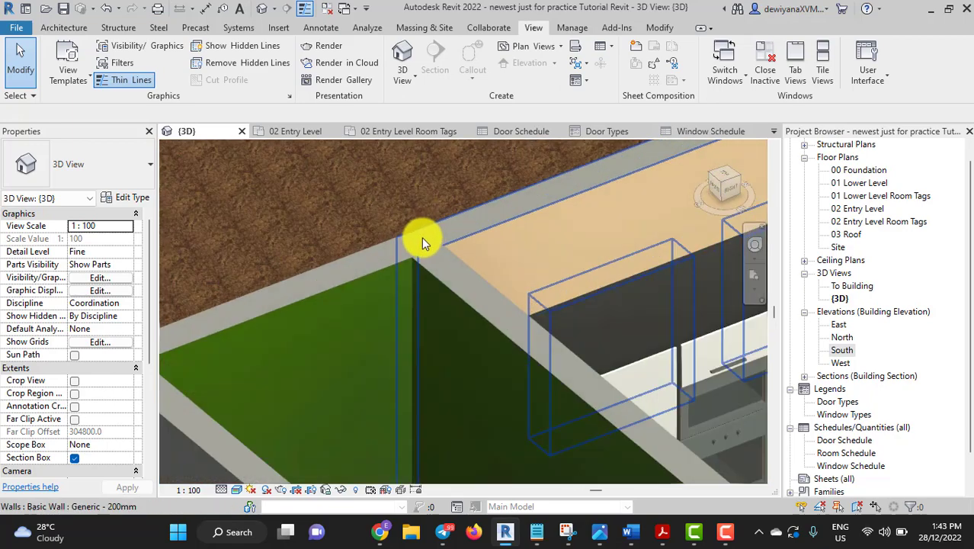
pyautogui.scroll(-3, 468, 282)
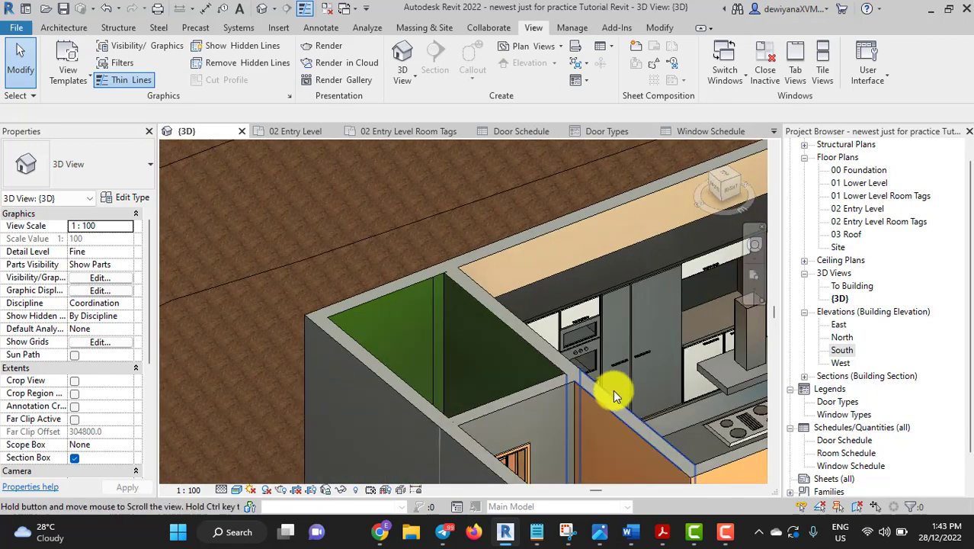
pyautogui.keyDown('shift'); pyautogui.moveTo(613, 390); pyautogui.dragTo(540, 350, button='middle'); pyautogui.keyUp('shift')
pyautogui.scroll(-3, 539, 350)
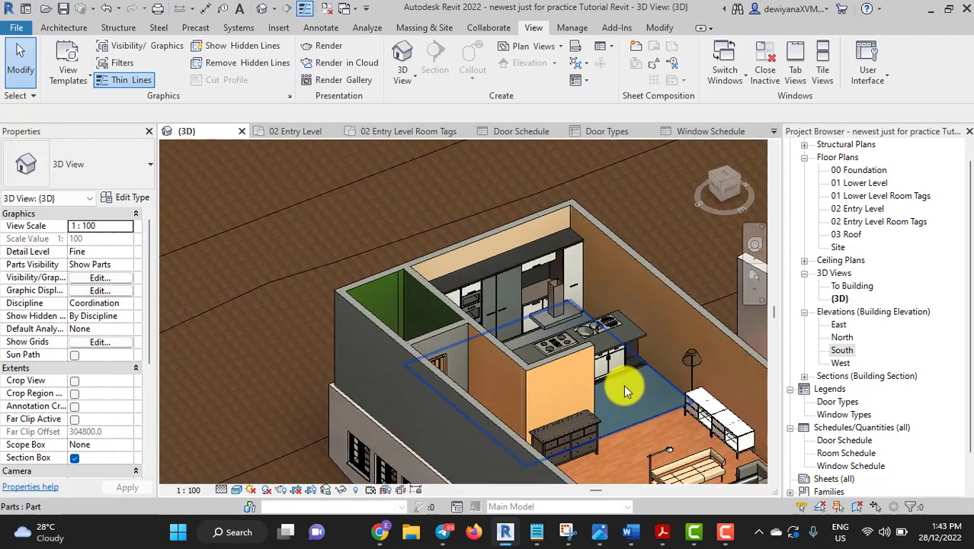
pyautogui.moveTo(624, 384)
pyautogui.keyDown('shift'); pyautogui.mouseDown(button='middle')
pyautogui.moveTo(509, 366)
pyautogui.moveTo(515, 392)
pyautogui.moveTo(487, 370)
pyautogui.moveTo(496, 365)
pyautogui.moveTo(211, 54)
pyautogui.mouseUp(button='middle'); pyautogui.keyUp('shift')
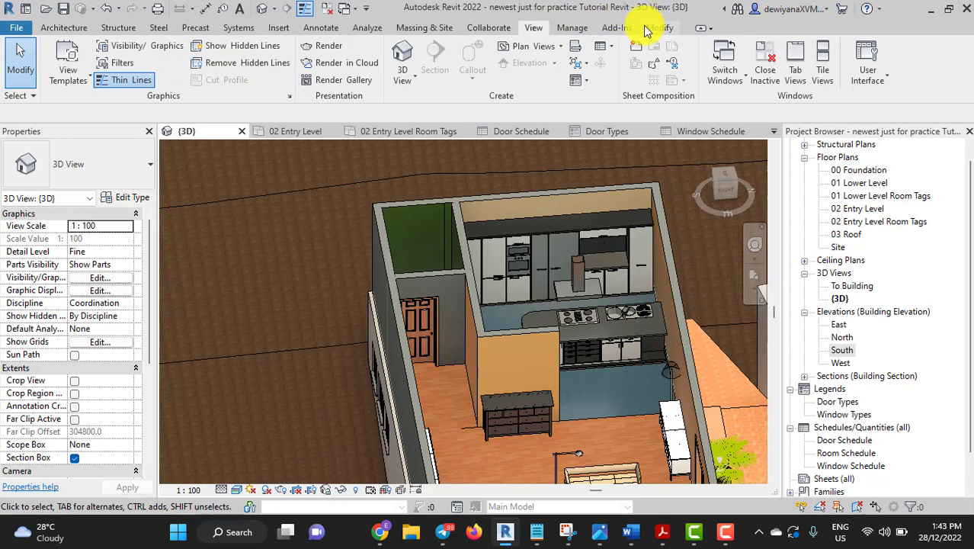
pyautogui.click(656, 28)
# Step: Start the Paint tool and pick Brindle Paint from the Material Browser
pyautogui.click(241, 64)
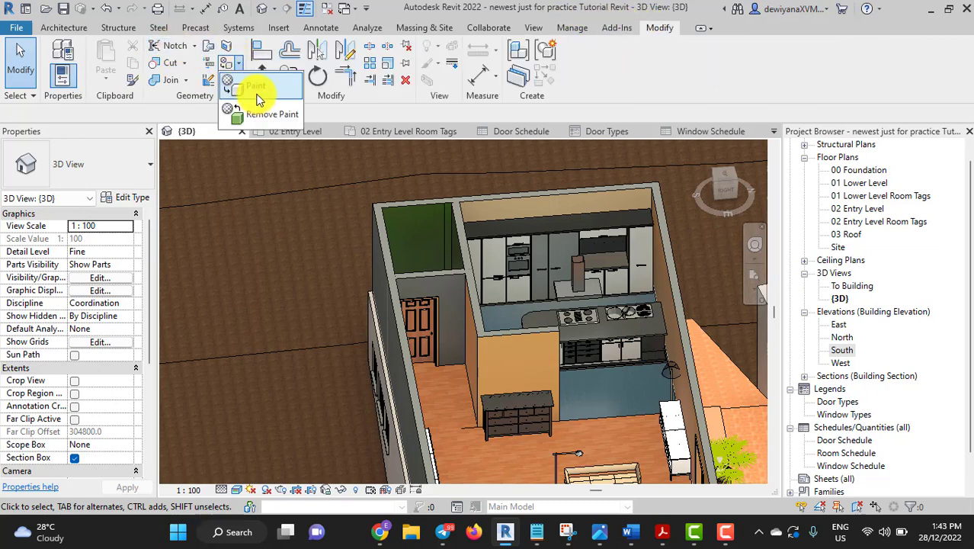
pyautogui.click(256, 93)
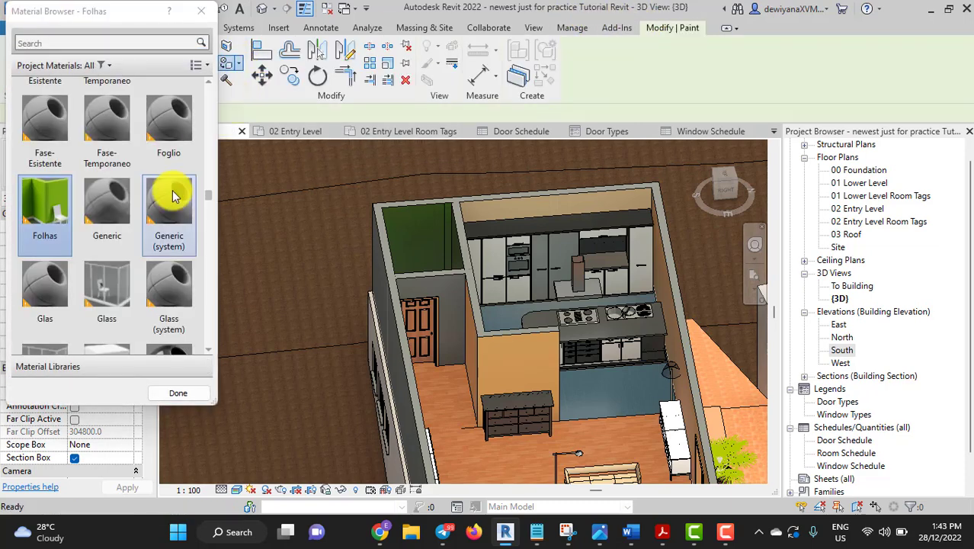
pyautogui.scroll(1, 174, 191)
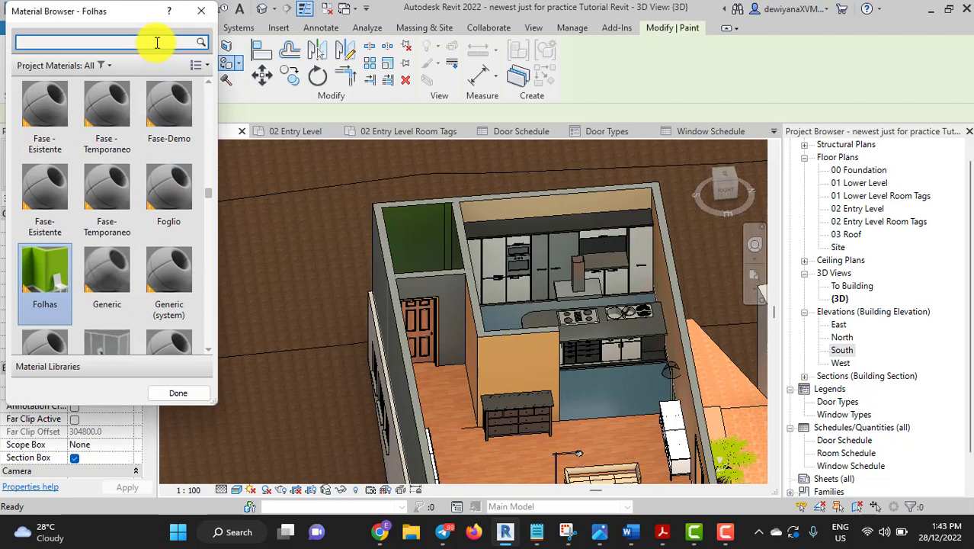
pyautogui.click(151, 47)
pyautogui.write('brindle')
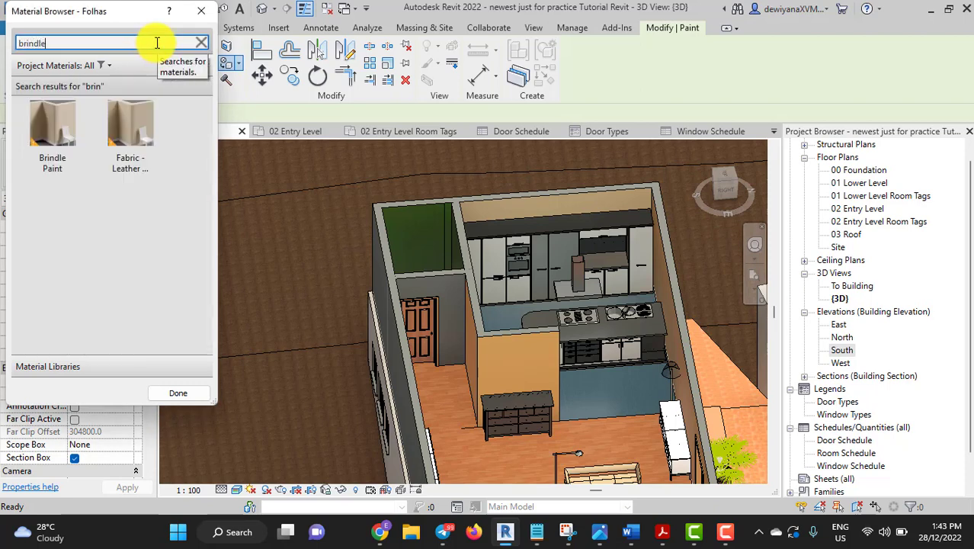
pyautogui.click(47, 126)
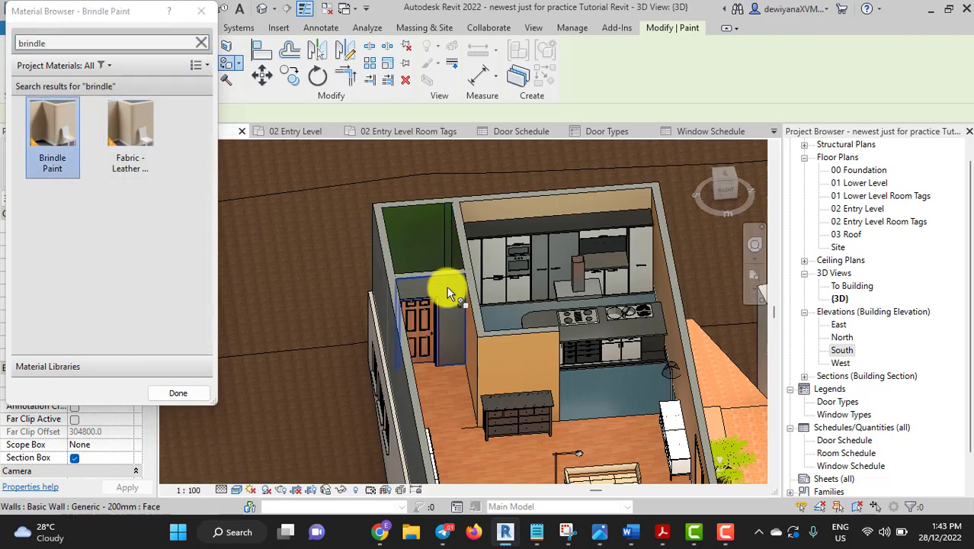
# Step: Paint two interior wall faces and the kitchen partition face with Brindle Paint
pyautogui.keyDown('shift'); pyautogui.moveTo(632, 401); pyautogui.dragTo(568, 343, button='middle'); pyautogui.keyUp('shift')
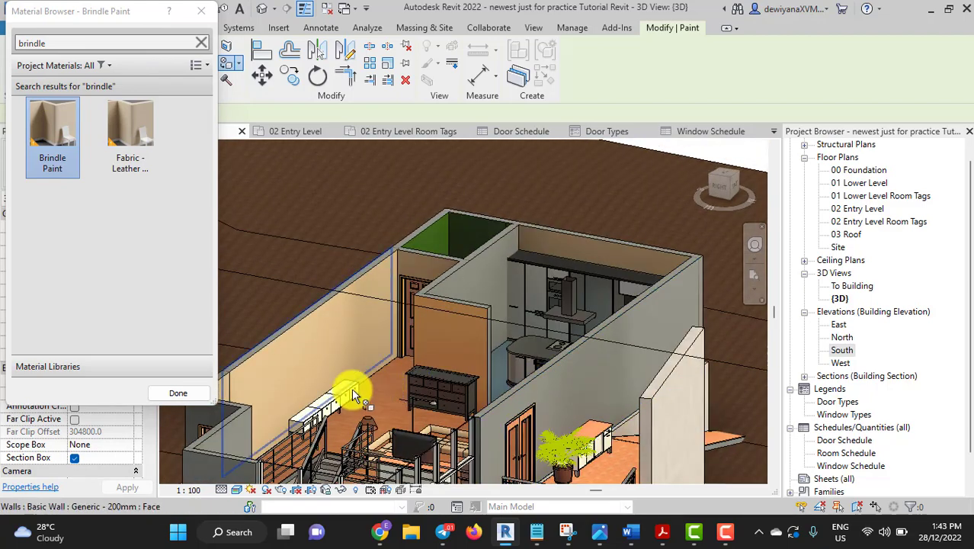
pyautogui.scroll(3, 345, 393)
pyautogui.moveTo(352, 394)
pyautogui.mouseDown(button='middle')
pyautogui.moveTo(633, 391)
pyautogui.moveTo(543, 383)
pyautogui.moveTo(613, 370)
pyautogui.moveTo(598, 359)
pyautogui.moveTo(543, 387)
pyautogui.moveTo(584, 346)
pyautogui.mouseUp(button='middle')
pyautogui.click(565, 246)
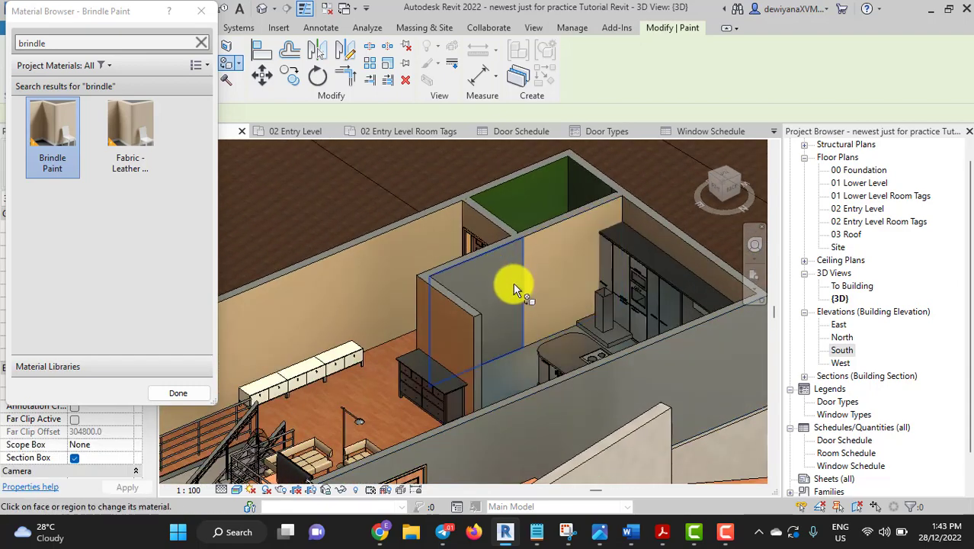
pyautogui.click(513, 282)
pyautogui.moveTo(523, 348)
pyautogui.keyDown('shift'); pyautogui.mouseDown(button='middle')
pyautogui.moveTo(393, 342)
pyautogui.moveTo(419, 256)
pyautogui.mouseUp(button='middle'); pyautogui.keyUp('shift')
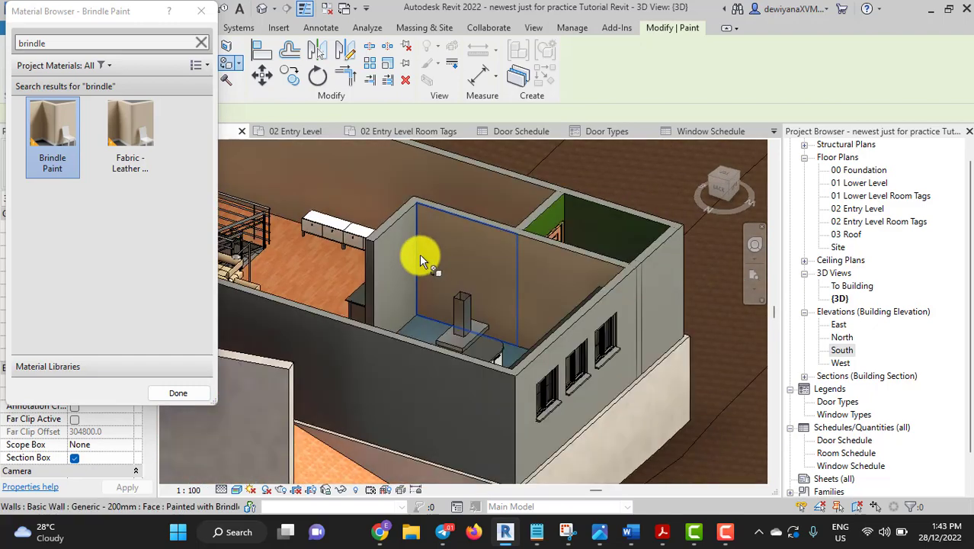
pyautogui.click(393, 253)
pyautogui.moveTo(536, 351)
pyautogui.keyDown('shift'); pyautogui.mouseDown(button='middle')
pyautogui.moveTo(635, 348)
pyautogui.moveTo(423, 282)
pyautogui.moveTo(474, 287)
pyautogui.moveTo(482, 319)
pyautogui.moveTo(595, 318)
pyautogui.mouseUp(button='middle'); pyautogui.keyUp('shift')
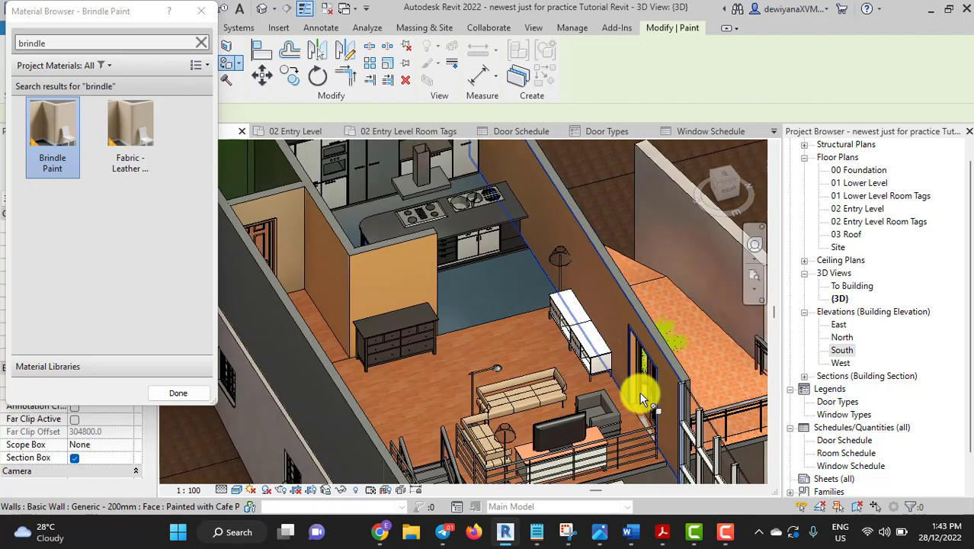
pyautogui.moveTo(570, 396)
pyautogui.keyDown('shift'); pyautogui.mouseDown(button='middle')
pyautogui.moveTo(556, 408)
pyautogui.moveTo(589, 322)
pyautogui.moveTo(586, 283)
pyautogui.moveTo(531, 233)
pyautogui.mouseUp(button='middle'); pyautogui.keyUp('shift')
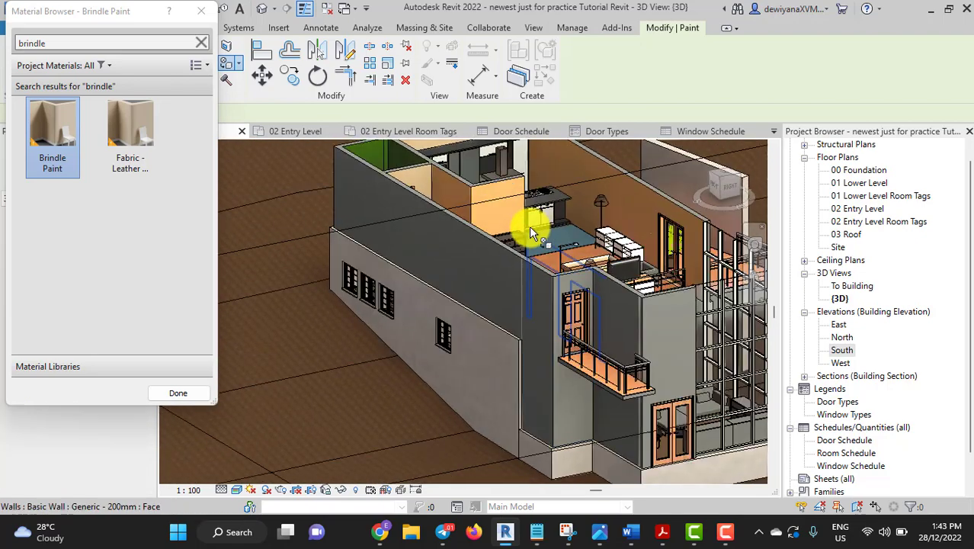
# Step: Paint the long exterior wall and the wall faces around the balcony with Brindle Paint
pyautogui.click(406, 212)
pyautogui.click(536, 318)
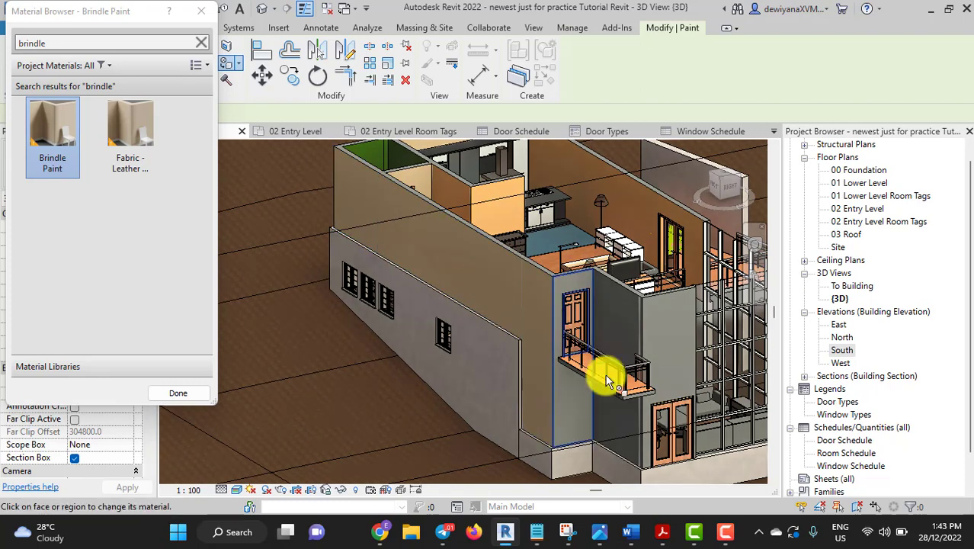
pyautogui.click(591, 358)
pyautogui.click(621, 328)
pyautogui.moveTo(680, 374)
pyautogui.keyDown('shift'); pyautogui.mouseDown(button='middle')
pyautogui.moveTo(561, 374)
pyautogui.moveTo(581, 368)
pyautogui.moveTo(503, 231)
pyautogui.mouseUp(button='middle'); pyautogui.keyUp('shift')
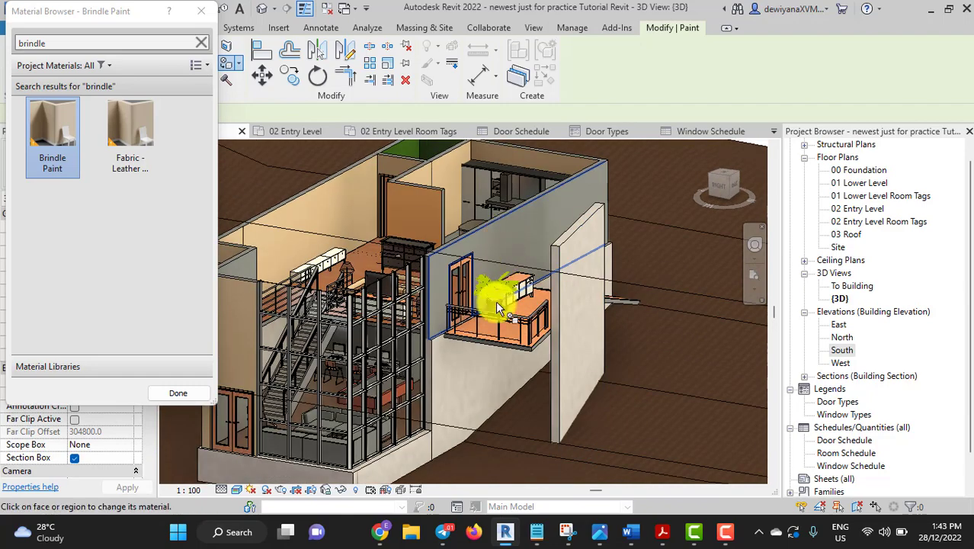
pyautogui.click(601, 343)
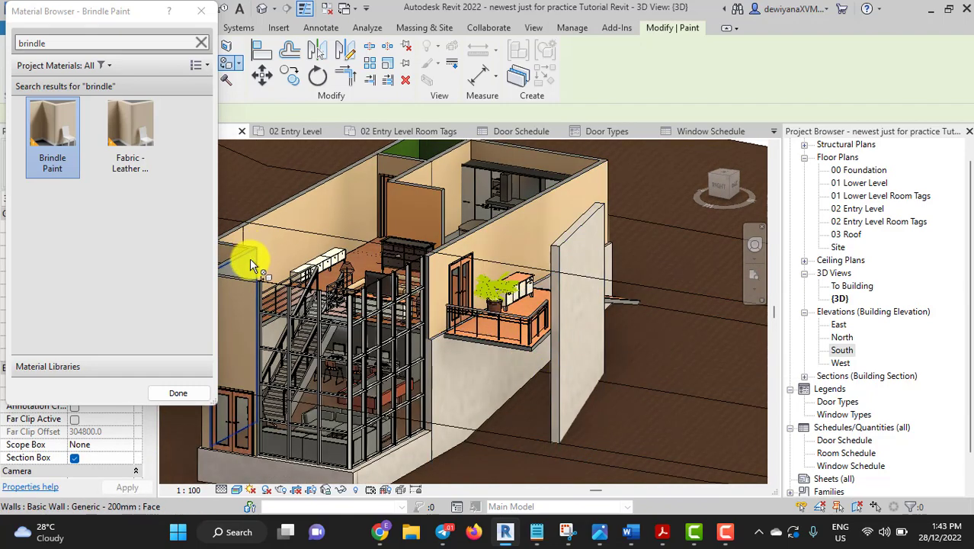
# Step: Paint the adjoining block's exterior wall face, then view the living room and kitchen from above
pyautogui.moveTo(593, 308)
pyautogui.keyDown('shift'); pyautogui.mouseDown(button='middle')
pyautogui.moveTo(510, 330)
pyautogui.moveTo(428, 333)
pyautogui.moveTo(500, 319)
pyautogui.mouseUp(button='middle'); pyautogui.keyUp('shift')
pyautogui.click(471, 274)
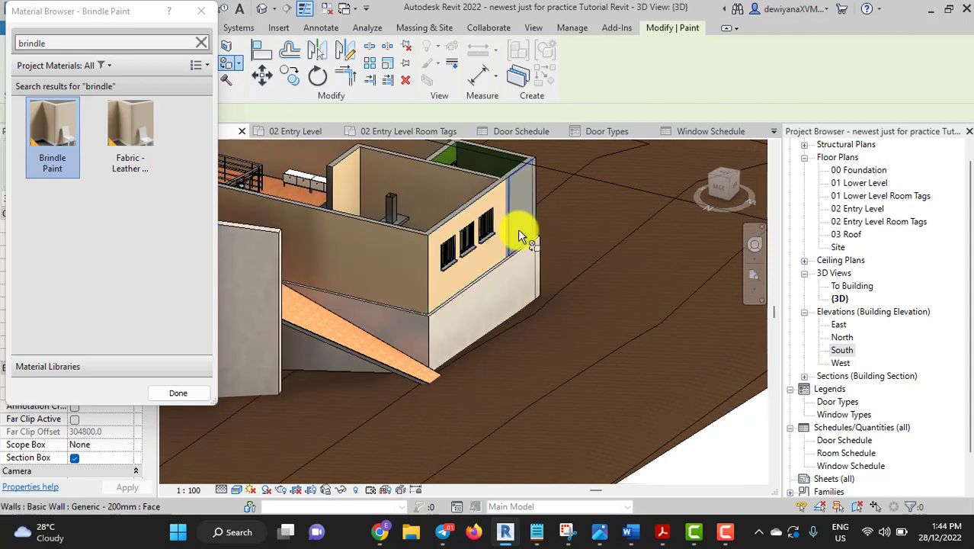
pyautogui.moveTo(556, 278)
pyautogui.keyDown('shift'); pyautogui.mouseDown(button='middle')
pyautogui.moveTo(463, 301)
pyautogui.moveTo(355, 289)
pyautogui.moveTo(446, 311)
pyautogui.moveTo(624, 305)
pyautogui.moveTo(483, 358)
pyautogui.moveTo(591, 308)
pyautogui.moveTo(626, 322)
pyautogui.moveTo(587, 257)
pyautogui.moveTo(533, 269)
pyautogui.moveTo(467, 266)
pyautogui.moveTo(498, 228)
pyautogui.moveTo(512, 330)
pyautogui.mouseUp(button='middle'); pyautogui.keyUp('shift')
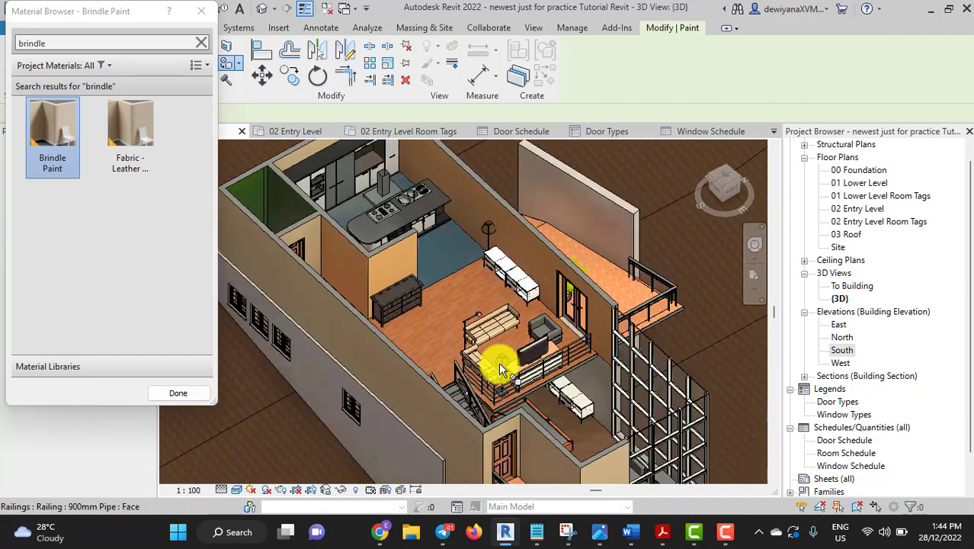
pyautogui.scroll(2, 497, 355)
pyautogui.scroll(2, 459, 366)
pyautogui.scroll(5, 554, 348)
pyautogui.scroll(-3, 381, 289)
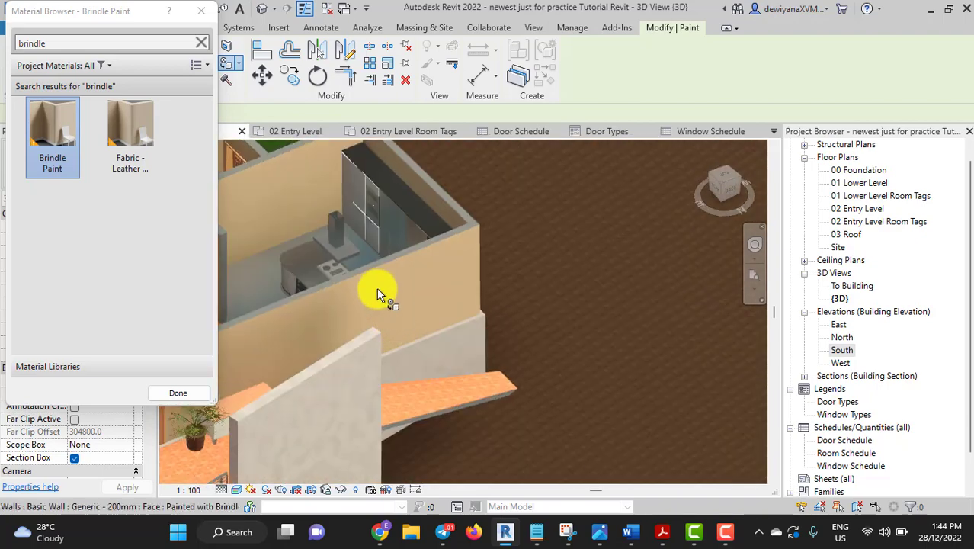
pyautogui.moveTo(381, 289); pyautogui.dragTo(571, 285, button='middle')
pyautogui.scroll(-2, 626, 288)
pyautogui.keyDown('shift'); pyautogui.moveTo(537, 359); pyautogui.dragTo(576, 354, button='middle'); pyautogui.keyUp('shift')
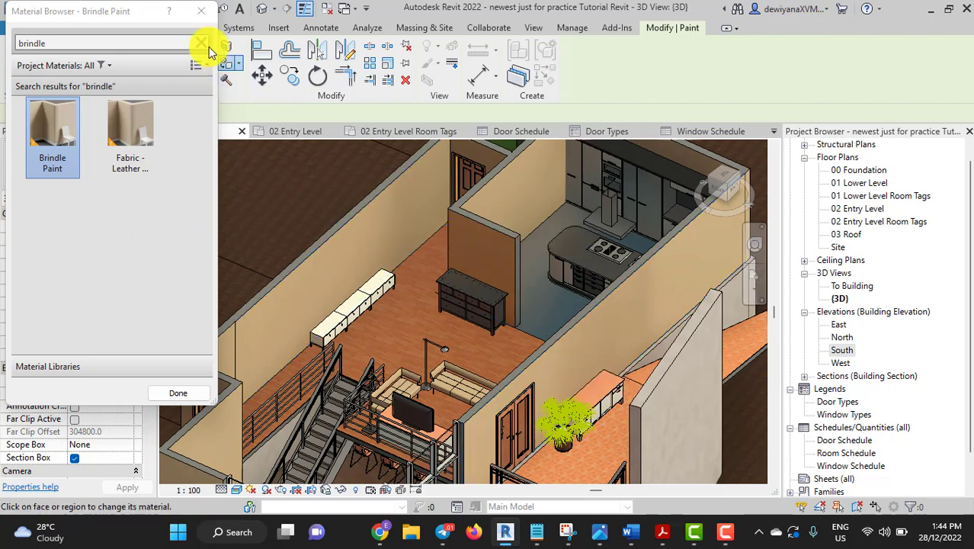
# Step: Close the Material Browser to end painting and orbit to check the Brindle walls
pyautogui.click(201, 11)
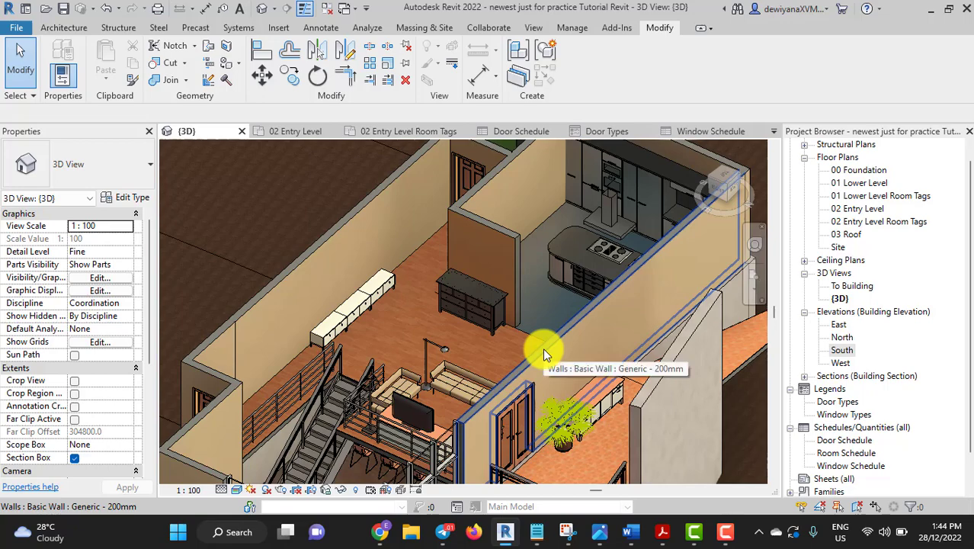
pyautogui.keyDown('shift'); pyautogui.moveTo(518, 370); pyautogui.dragTo(543, 349, button='middle'); pyautogui.keyUp('shift')
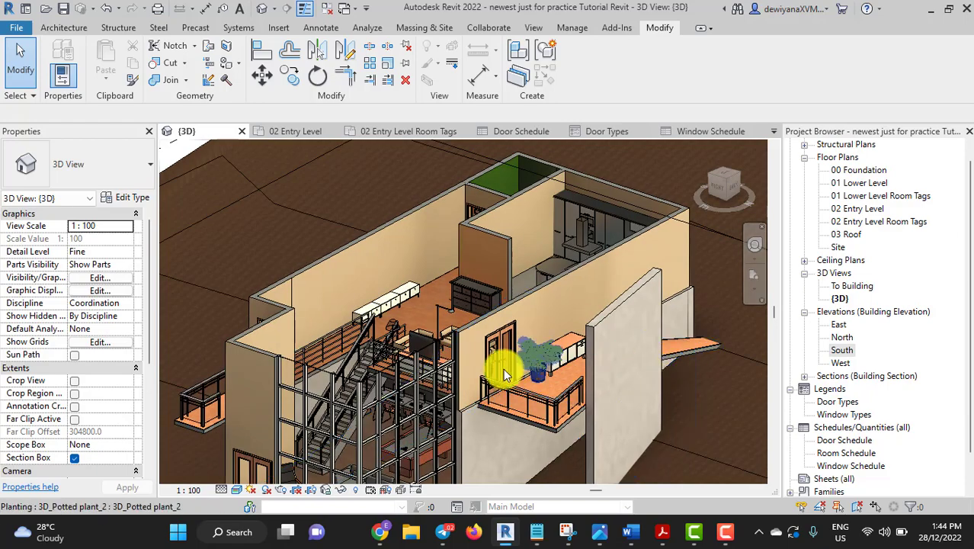
pyautogui.scroll(3, 475, 375)
pyautogui.scroll(-2, 475, 375)
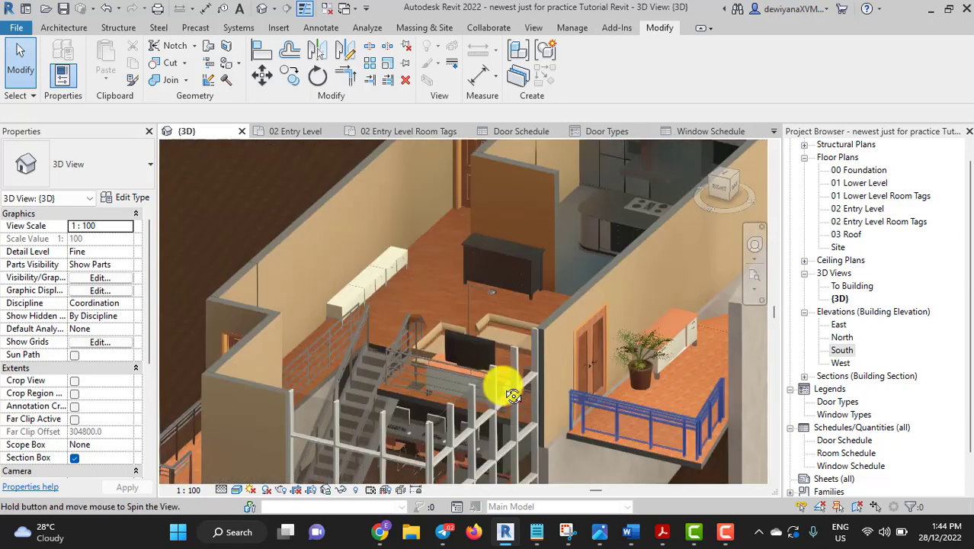
pyautogui.scroll(-1, 502, 384)
pyautogui.scroll(-2, 534, 392)
# Step: Orbit round the exterior side, then return to an elevated view of the kitchen and stairs
pyautogui.moveTo(646, 418)
pyautogui.keyDown('shift'); pyautogui.mouseDown(button='middle')
pyautogui.moveTo(631, 419)
pyautogui.moveTo(654, 353)
pyautogui.mouseUp(button='middle'); pyautogui.keyUp('shift')
pyautogui.scroll(2, 467, 348)
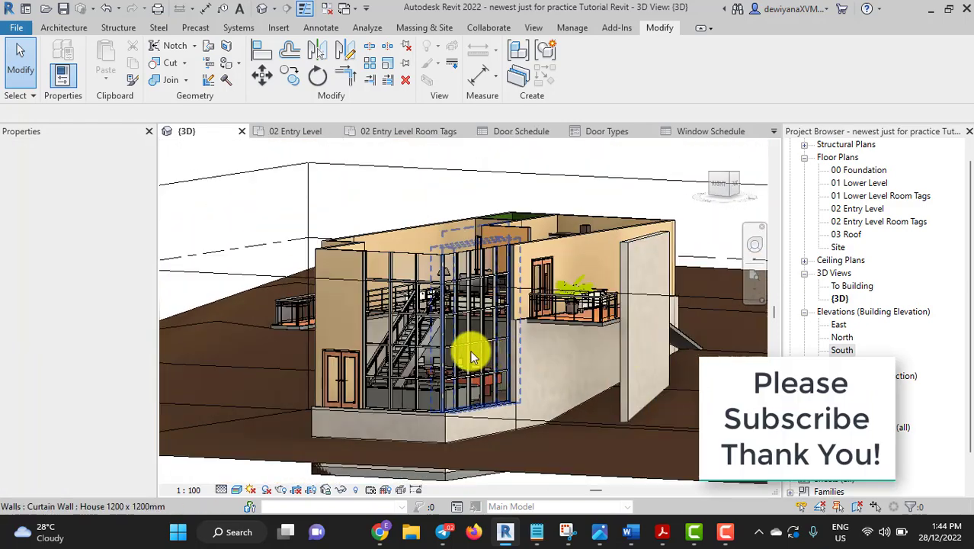
pyautogui.scroll(2, 467, 339)
pyautogui.scroll(2, 526, 327)
pyautogui.moveTo(617, 363)
pyautogui.keyDown('shift'); pyautogui.mouseDown(button='middle')
pyautogui.moveTo(615, 411)
pyautogui.moveTo(571, 373)
pyautogui.moveTo(551, 372)
pyautogui.mouseUp(button='middle'); pyautogui.keyUp('shift')
pyautogui.scroll(2, 618, 398)
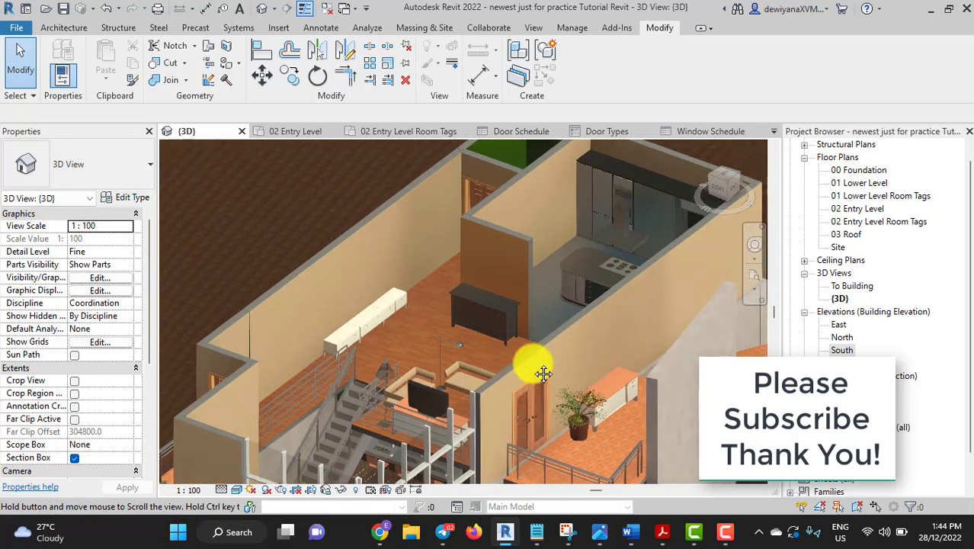
pyautogui.scroll(-2, 531, 366)
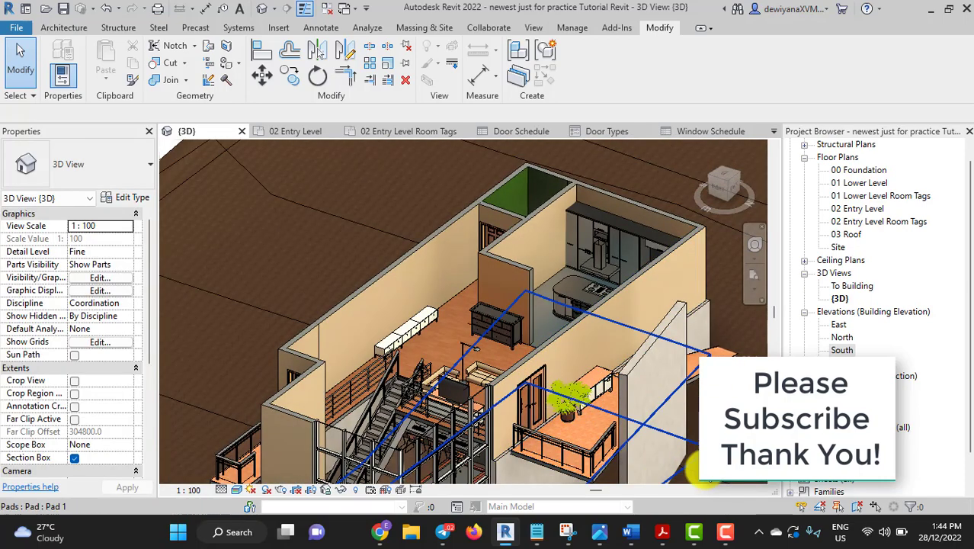
pyautogui.click(726, 532)
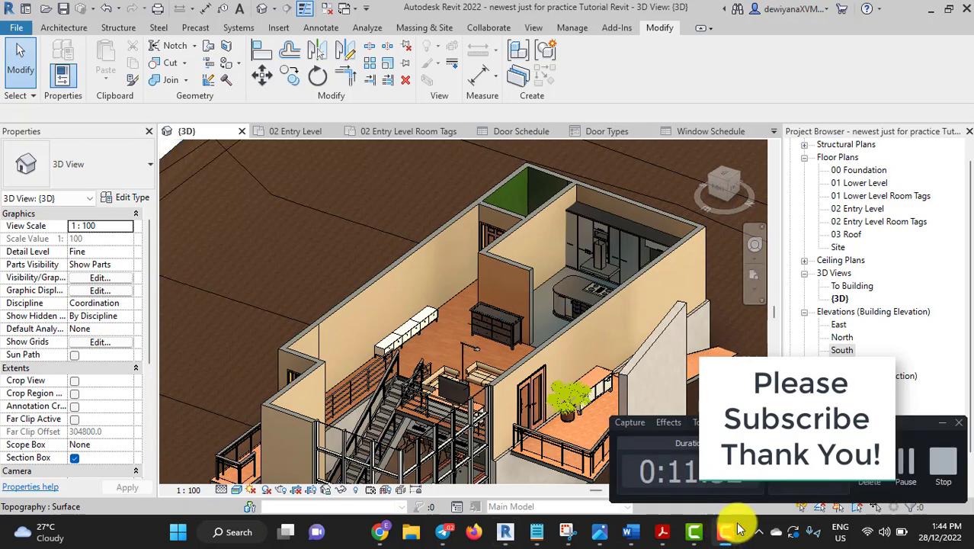